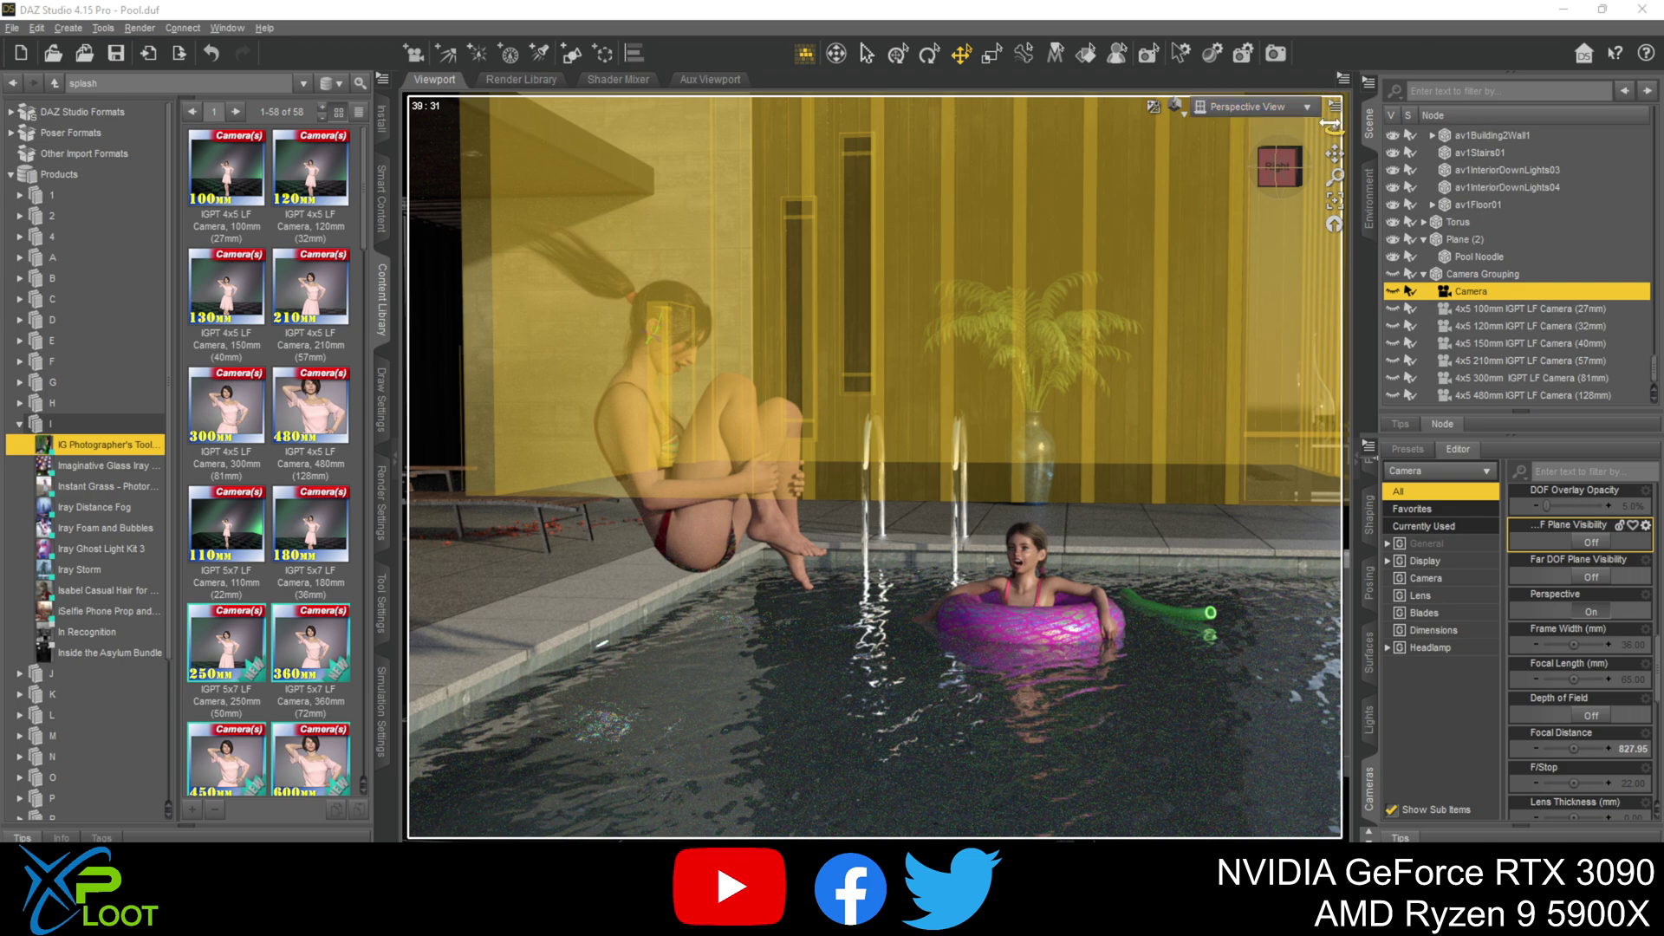
# Nudge the Perspective View's orbit slightly around the diving girl and swim ring
pyautogui.moveTo(1335, 128); pyautogui.dragTo(1332, 128)
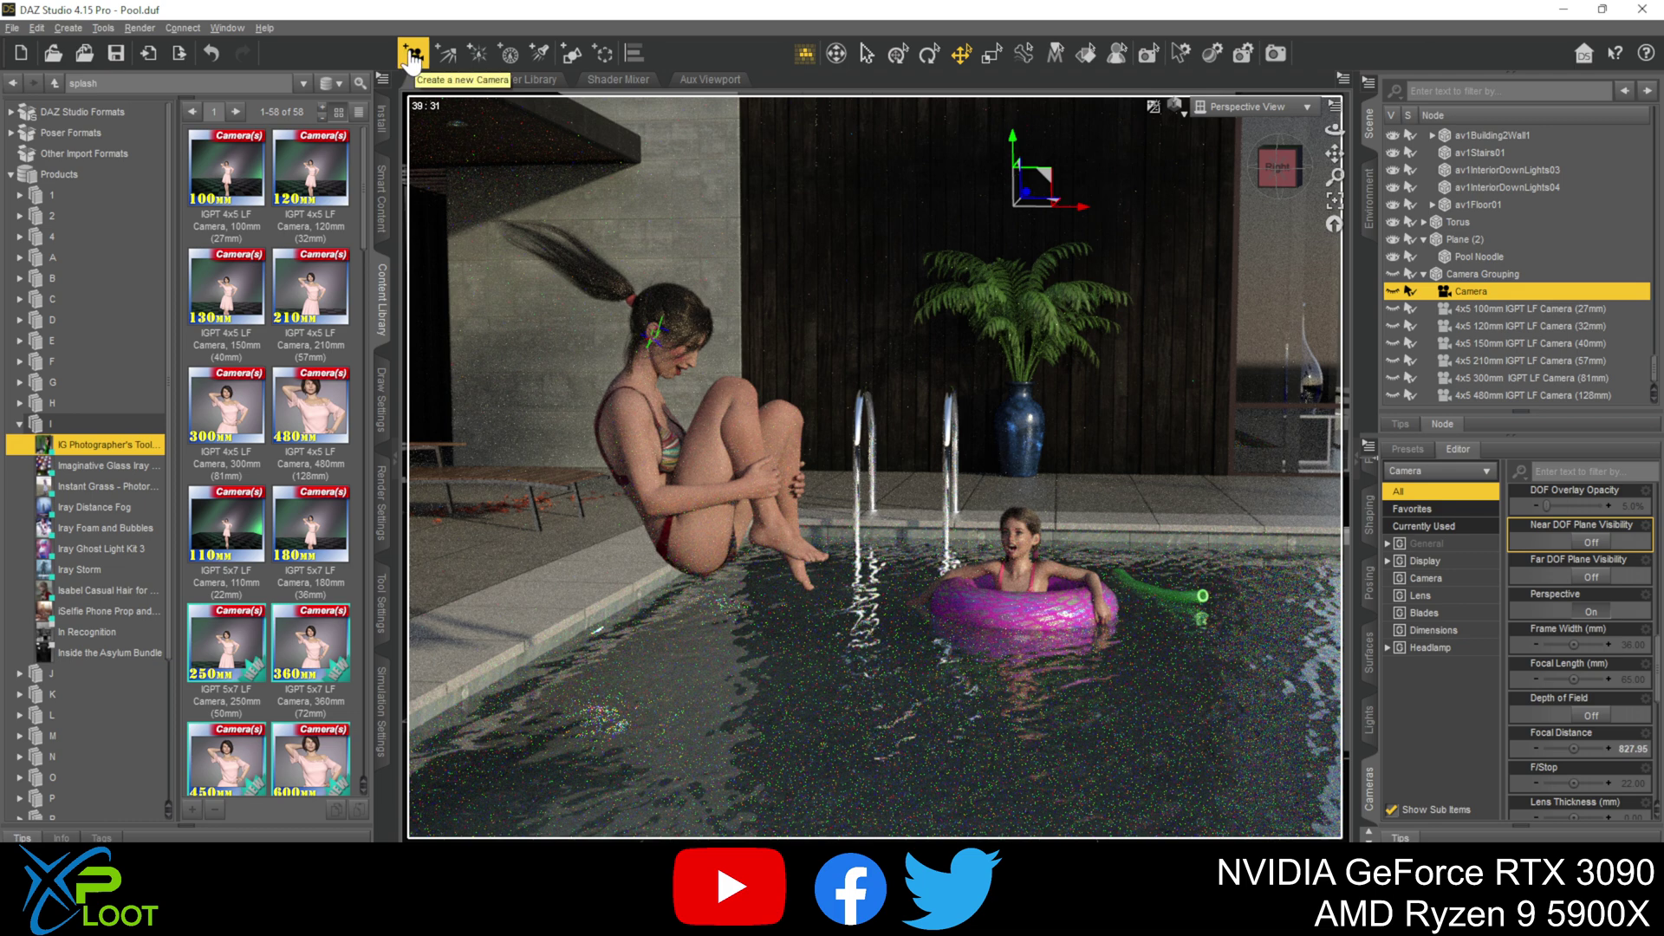
# Cancel the new-camera dialog and switch the viewport to the existing Camera
pyautogui.click(413, 55)
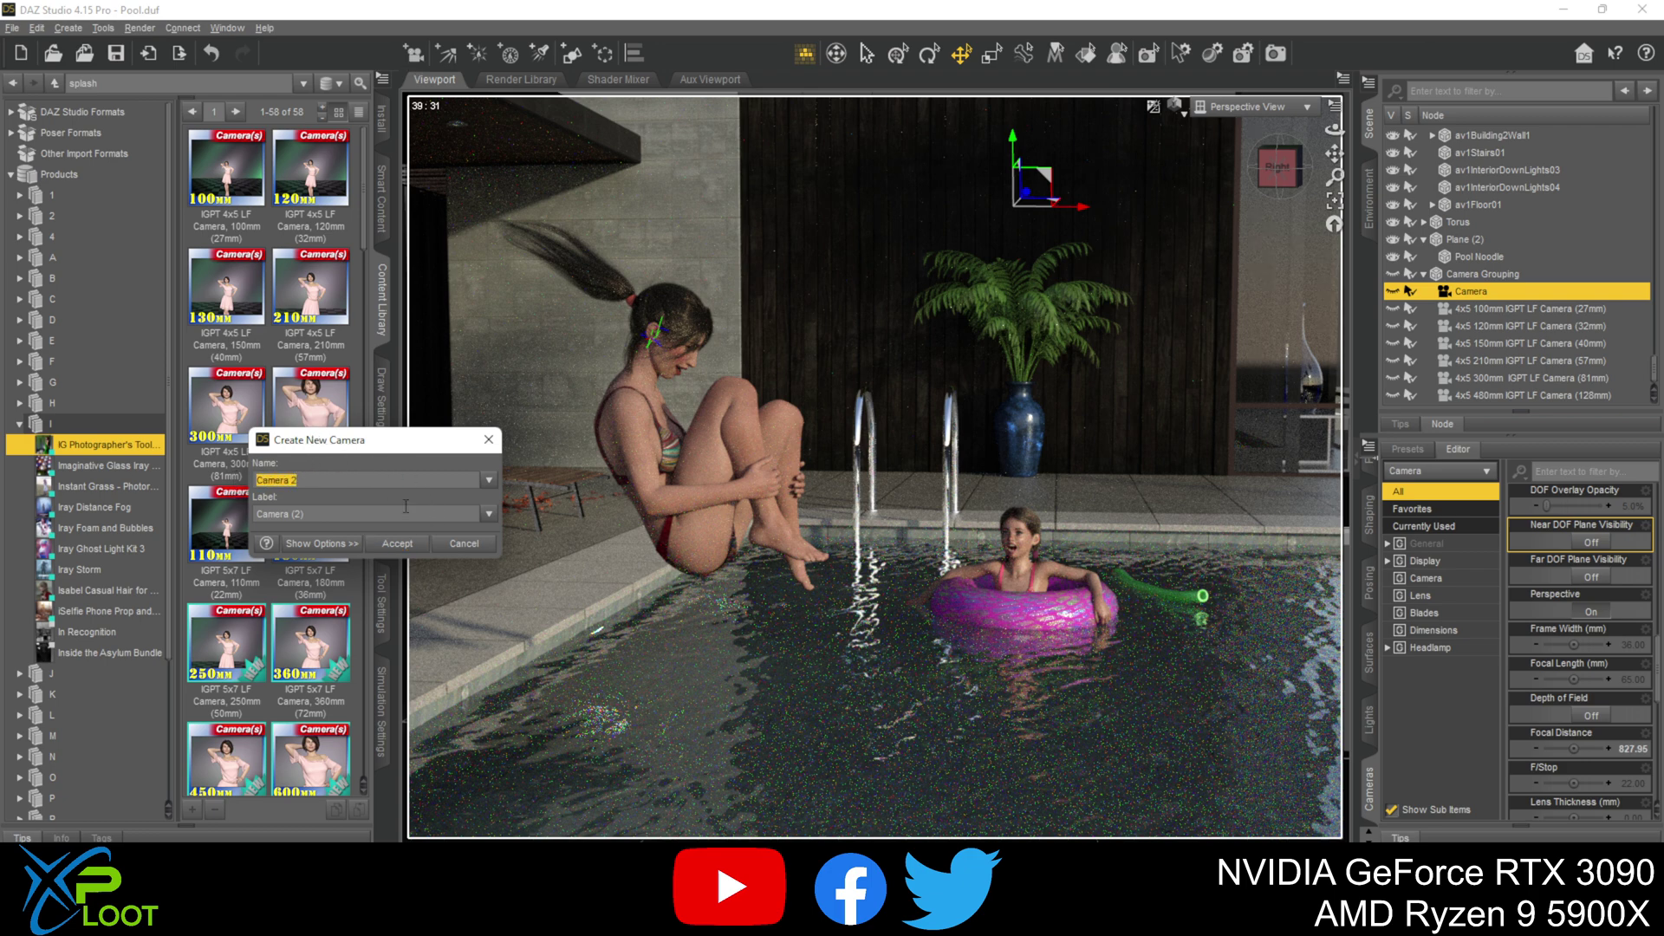
pyautogui.click(367, 479)
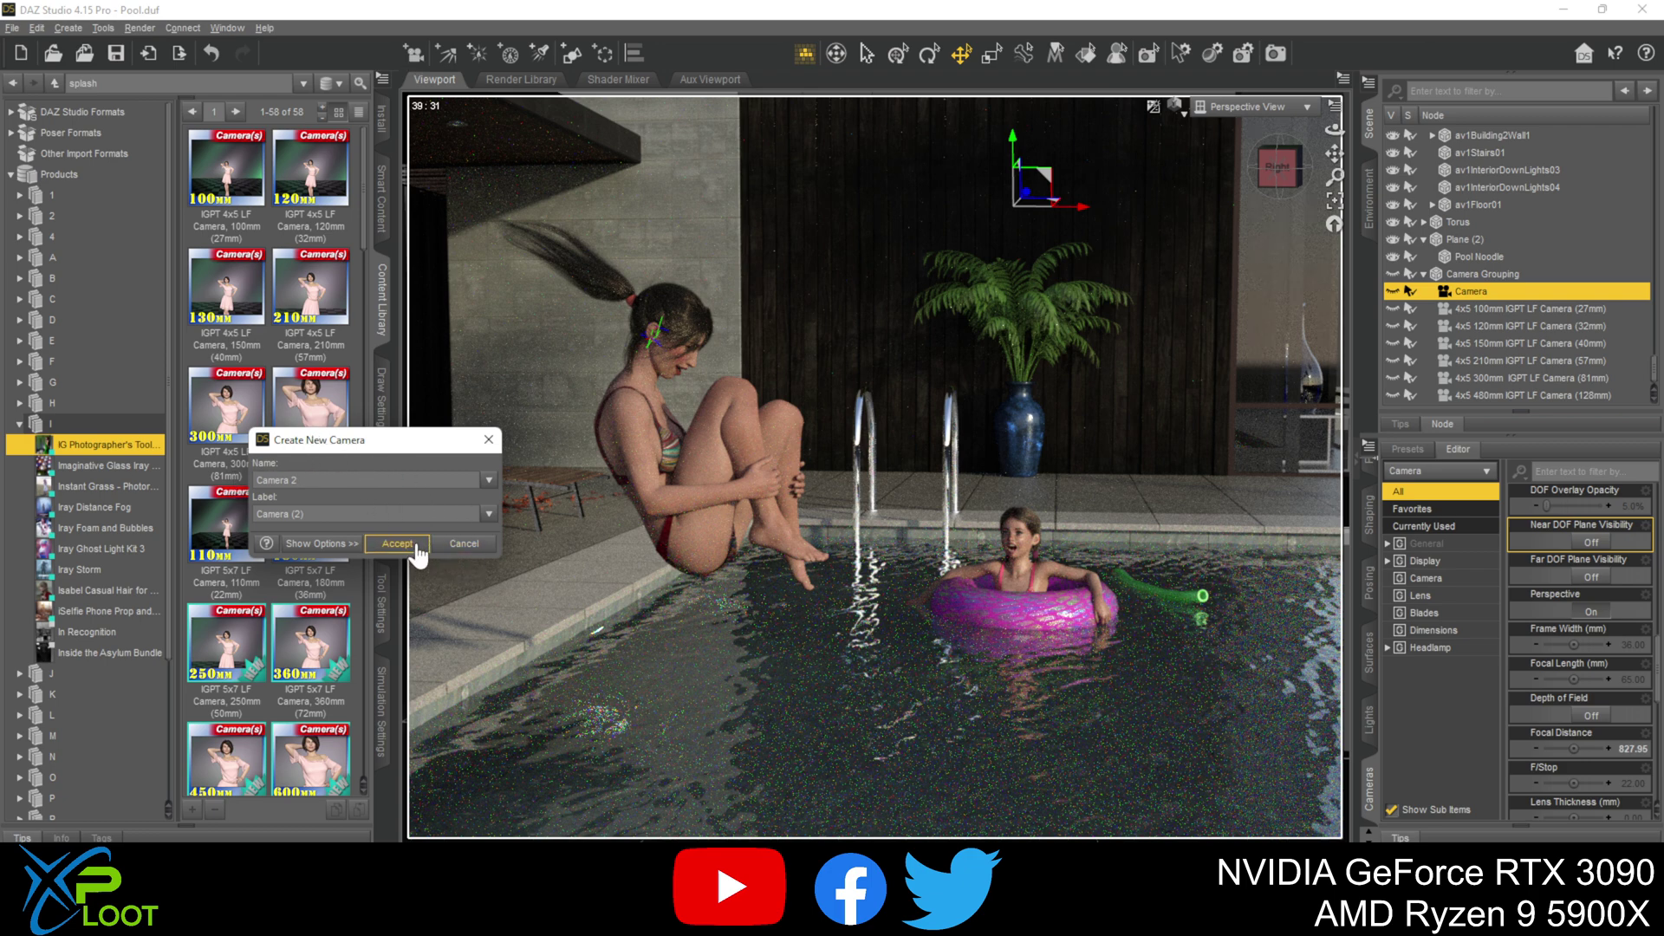
pyautogui.click(464, 544)
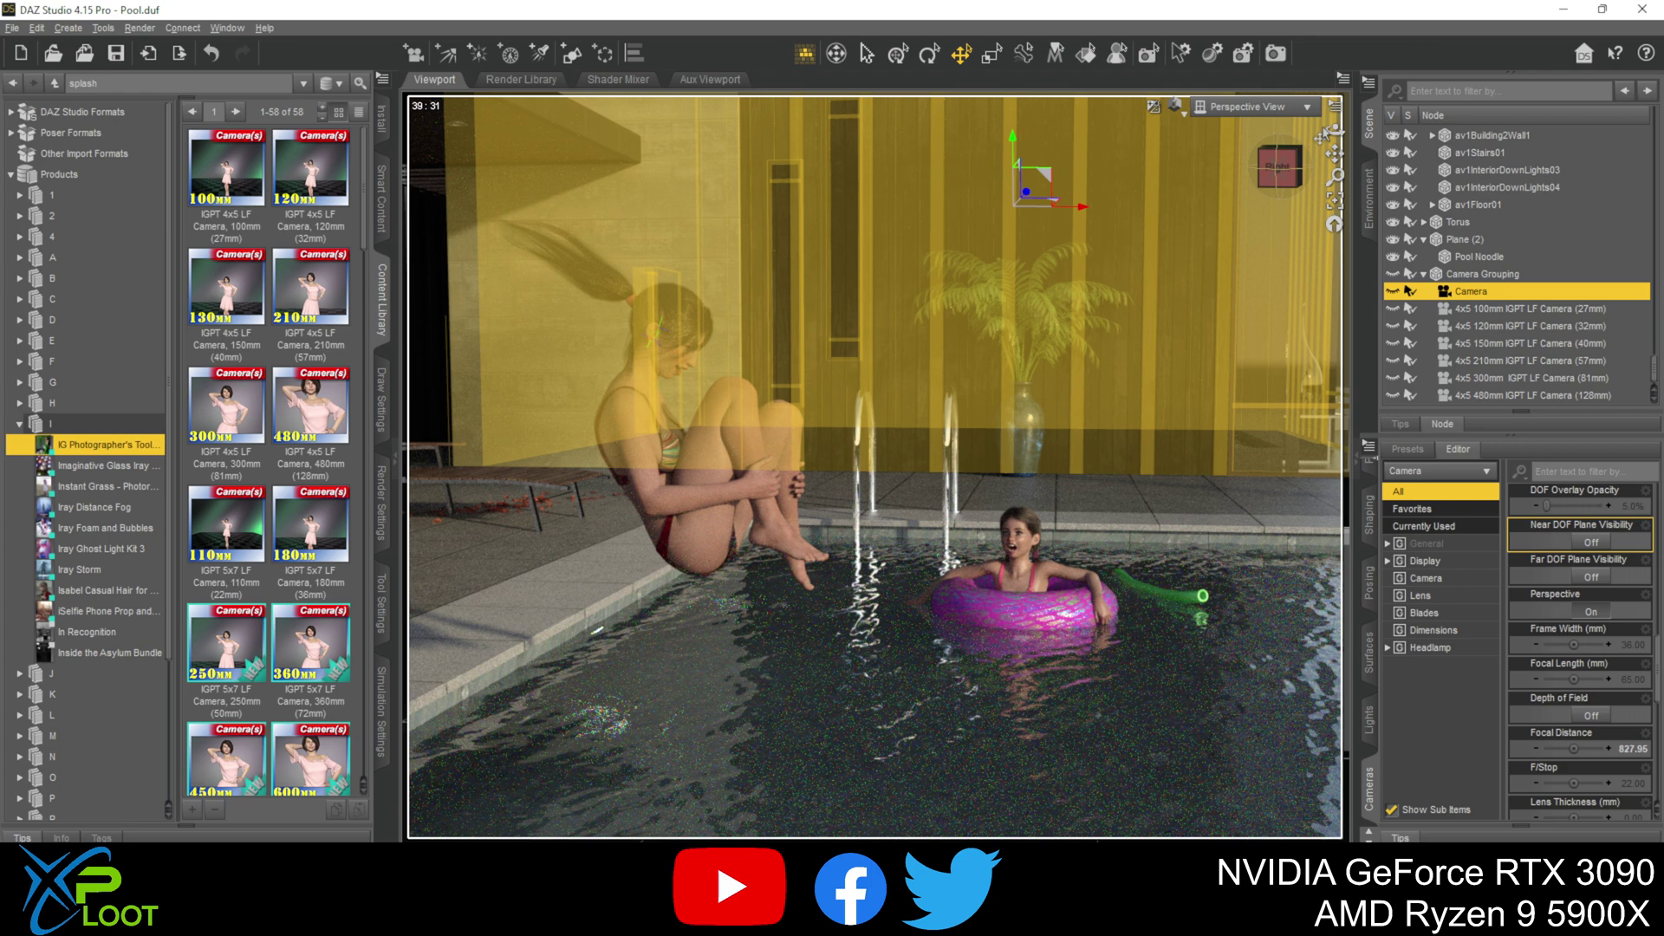
pyautogui.click(1307, 109)
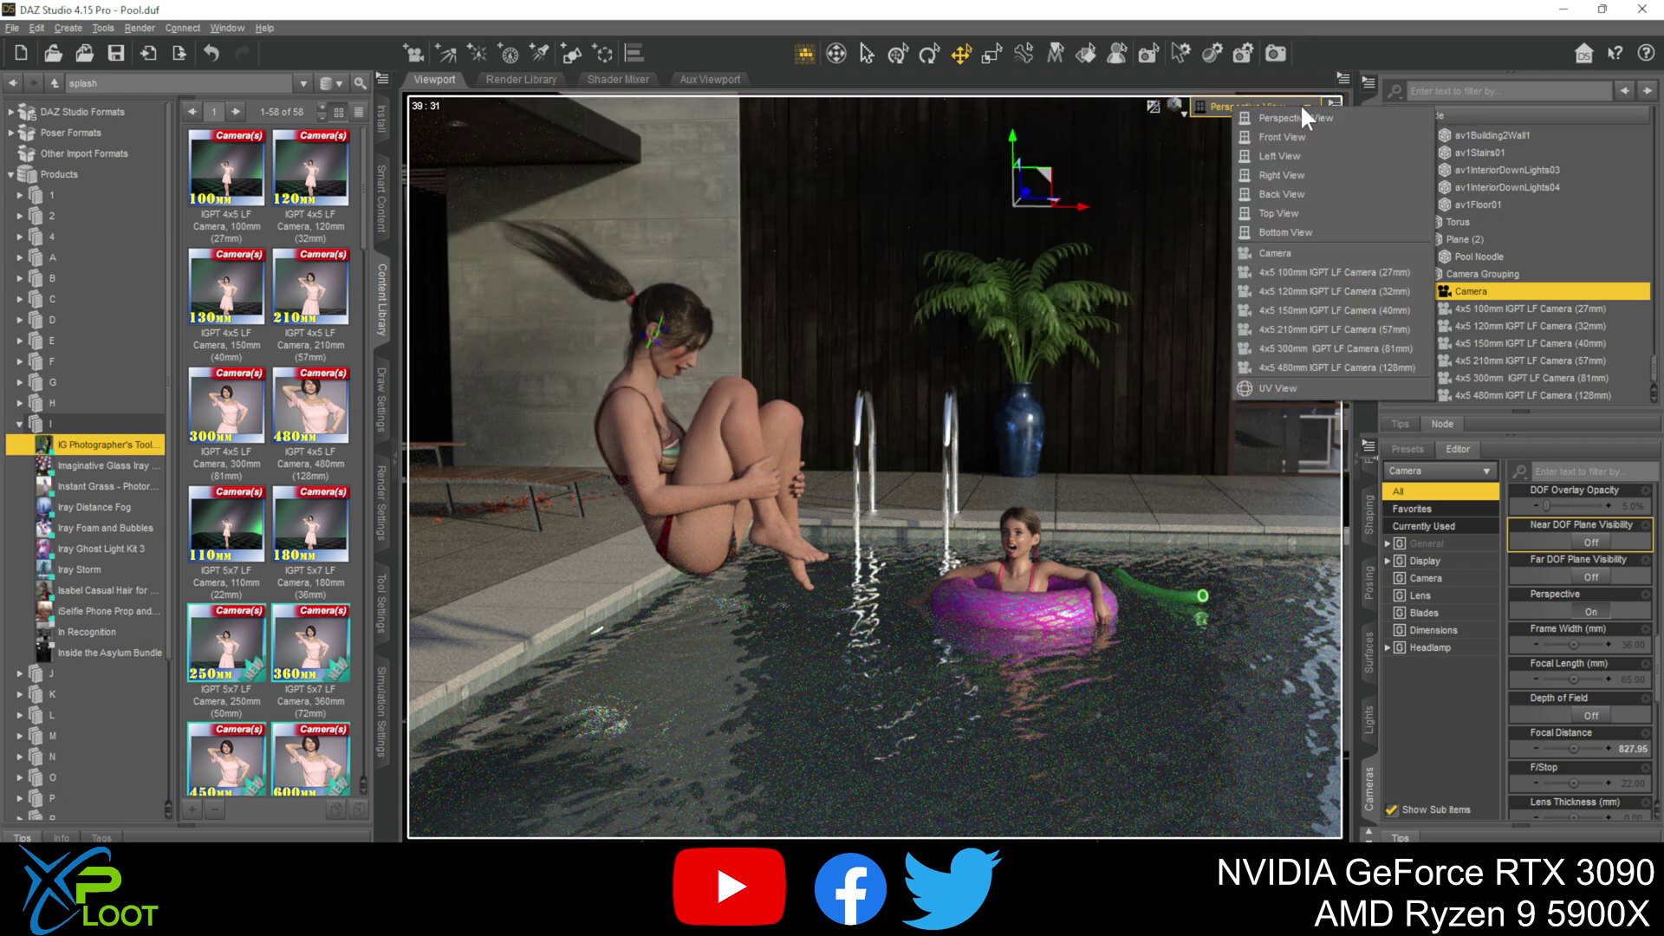
pyautogui.click(1209, 111)
pyautogui.click(1252, 106)
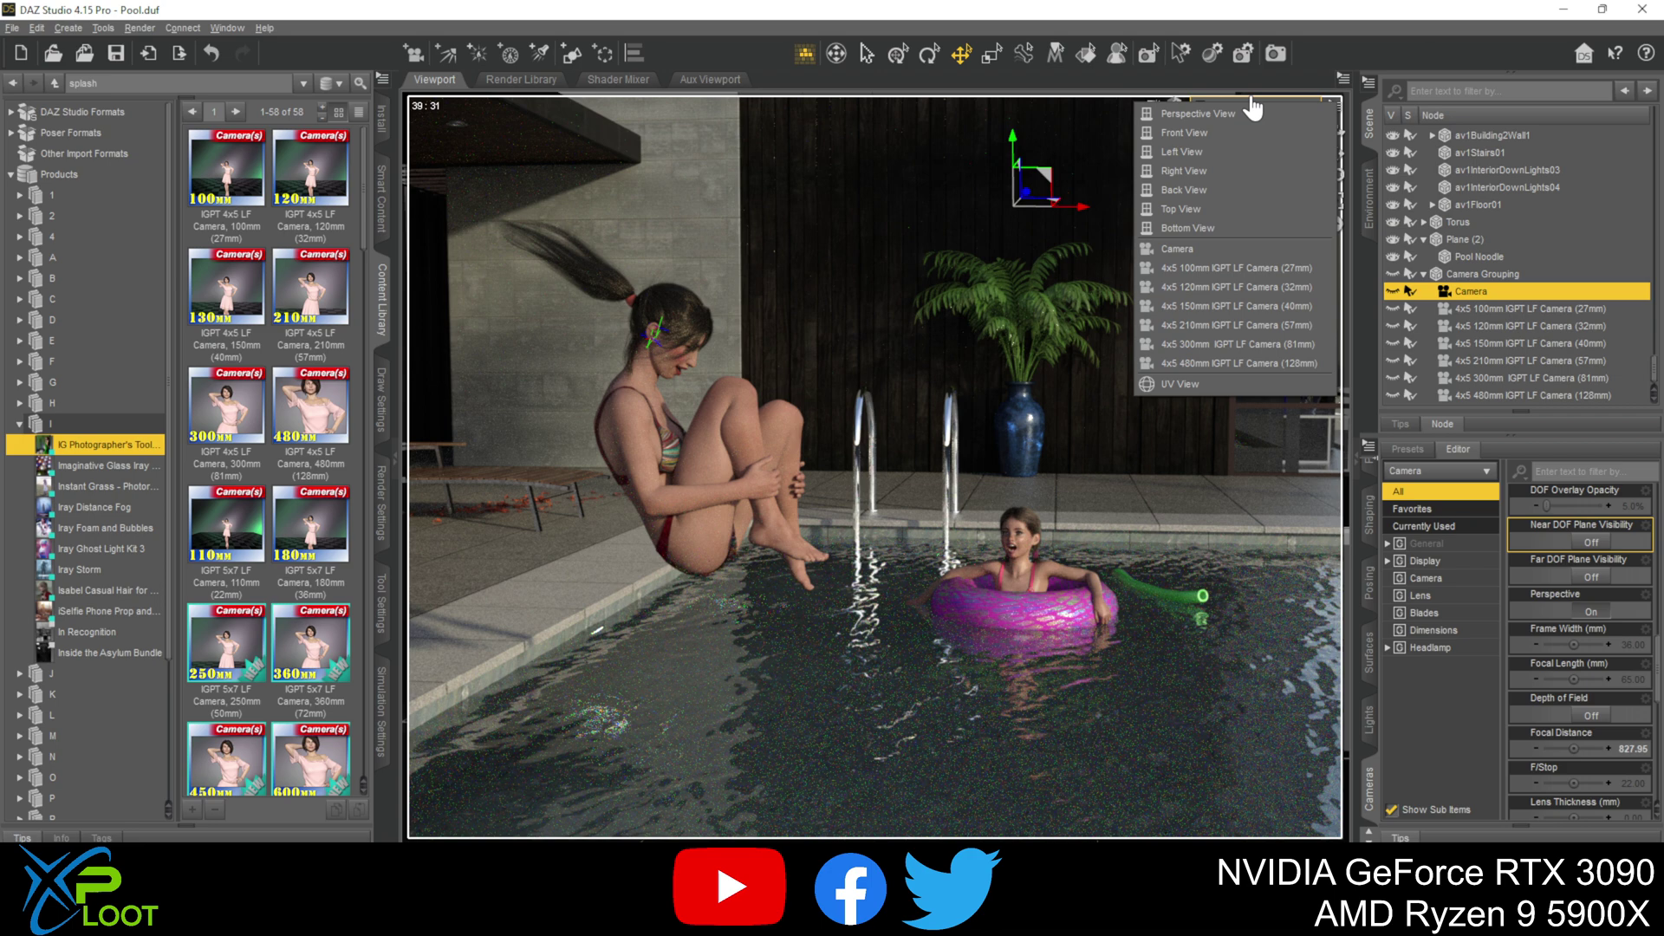
pyautogui.click(1221, 247)
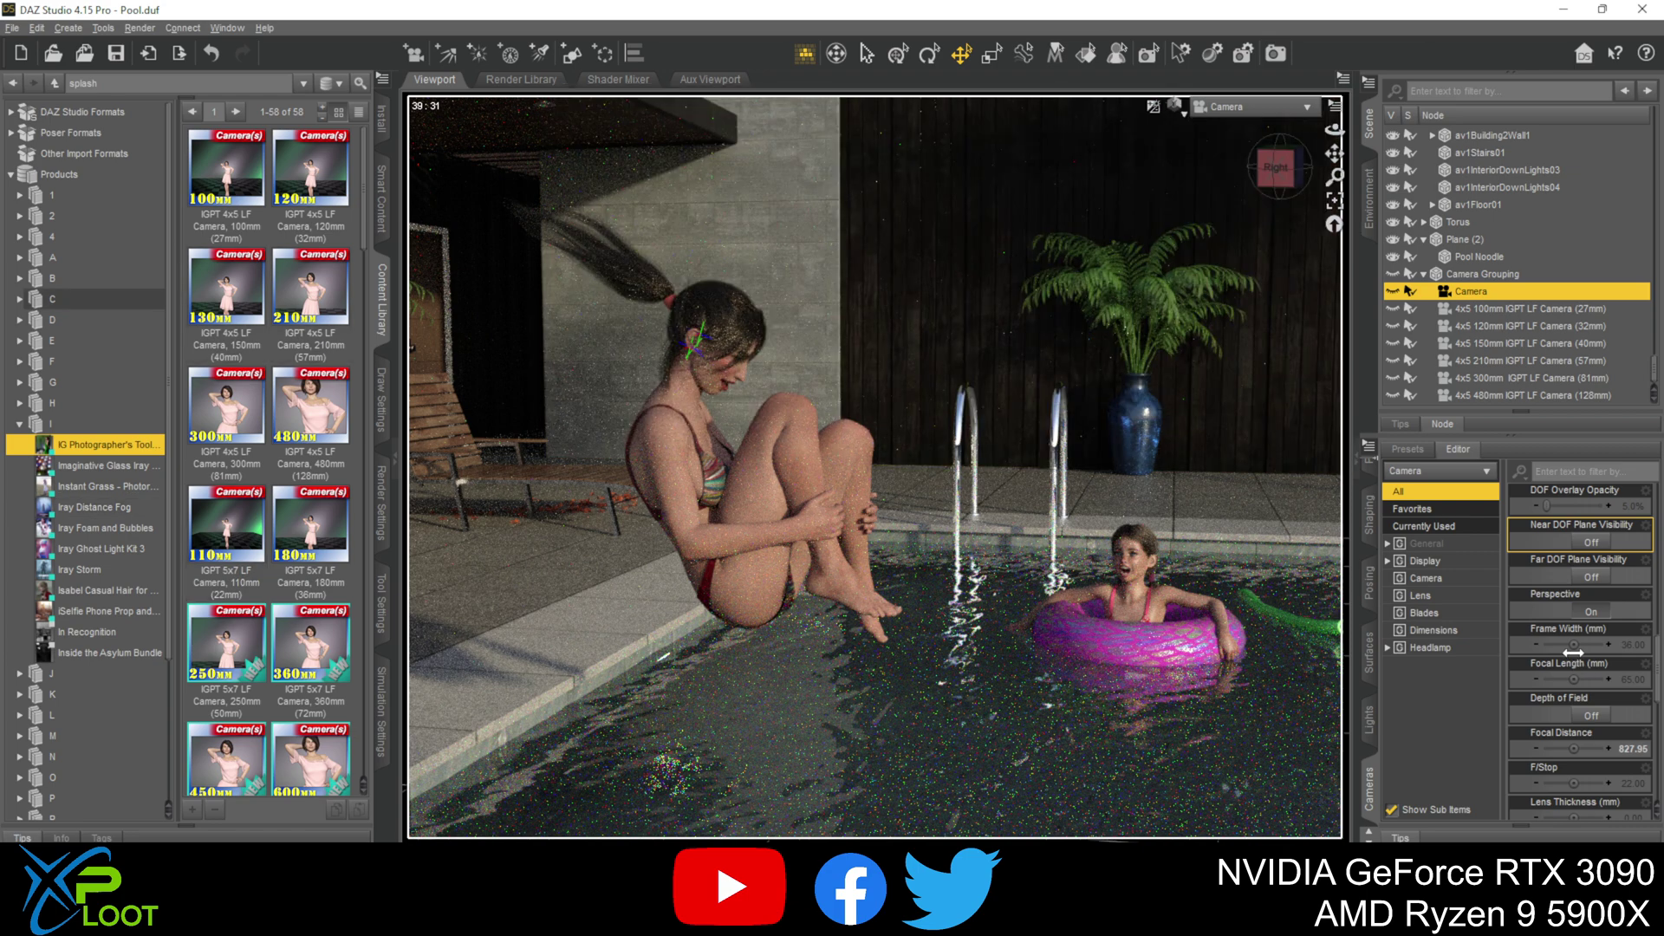
pyautogui.scroll(-2, 1579, 596)
pyautogui.scroll(-10, 1579, 596)
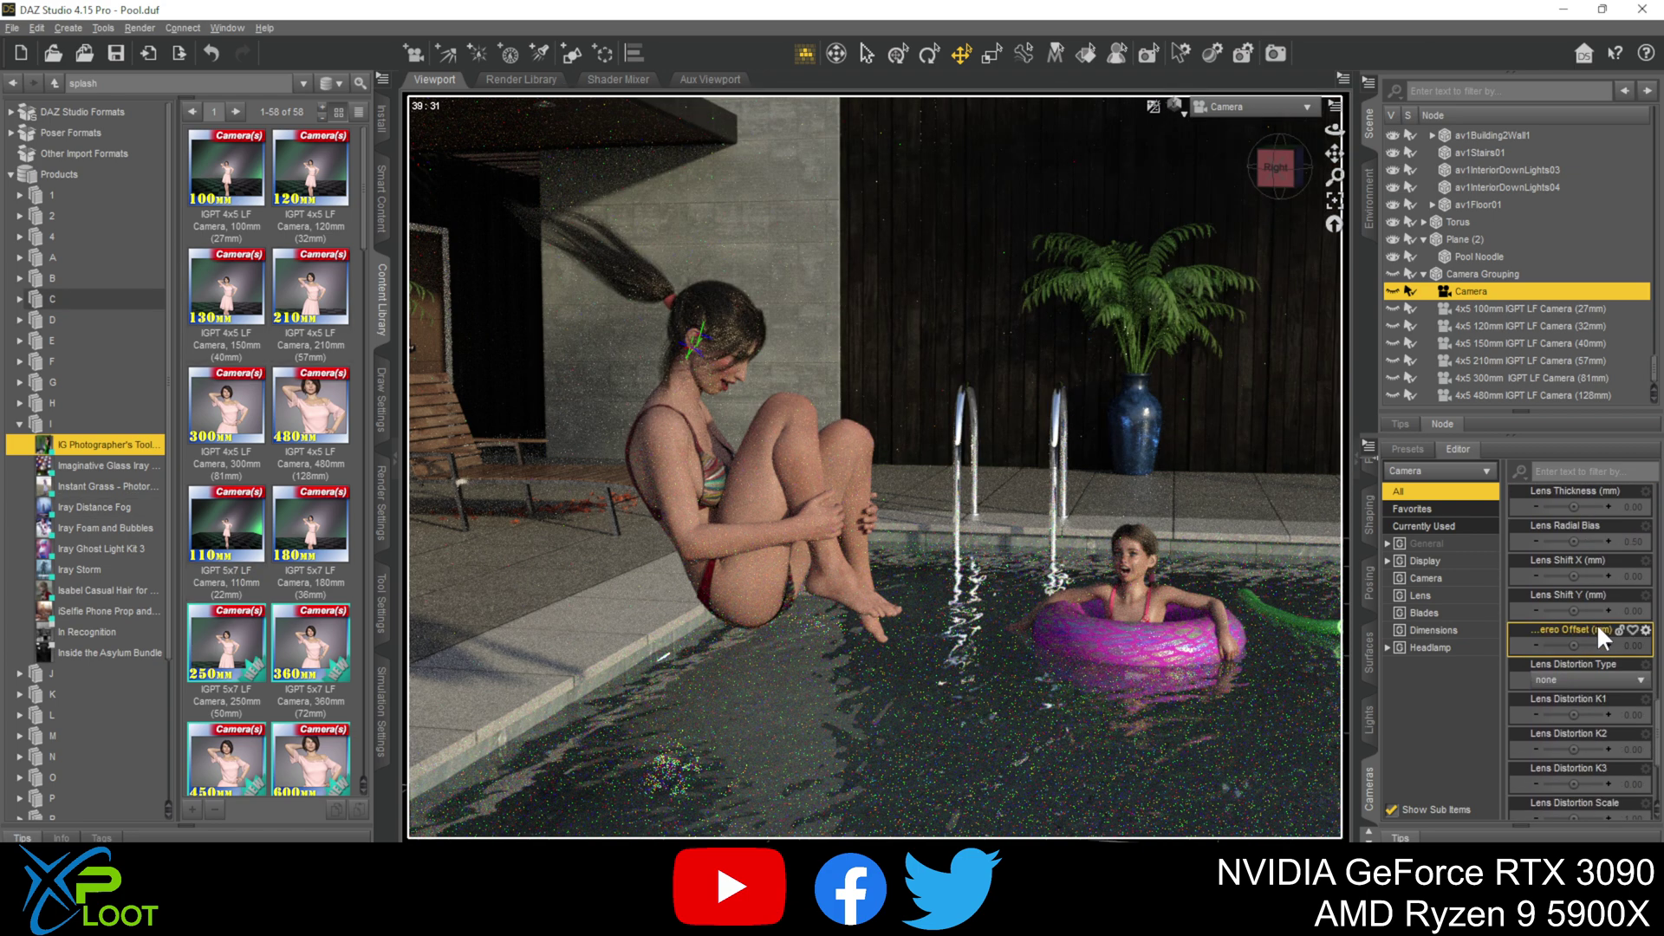
pyautogui.scroll(-10, 1598, 622)
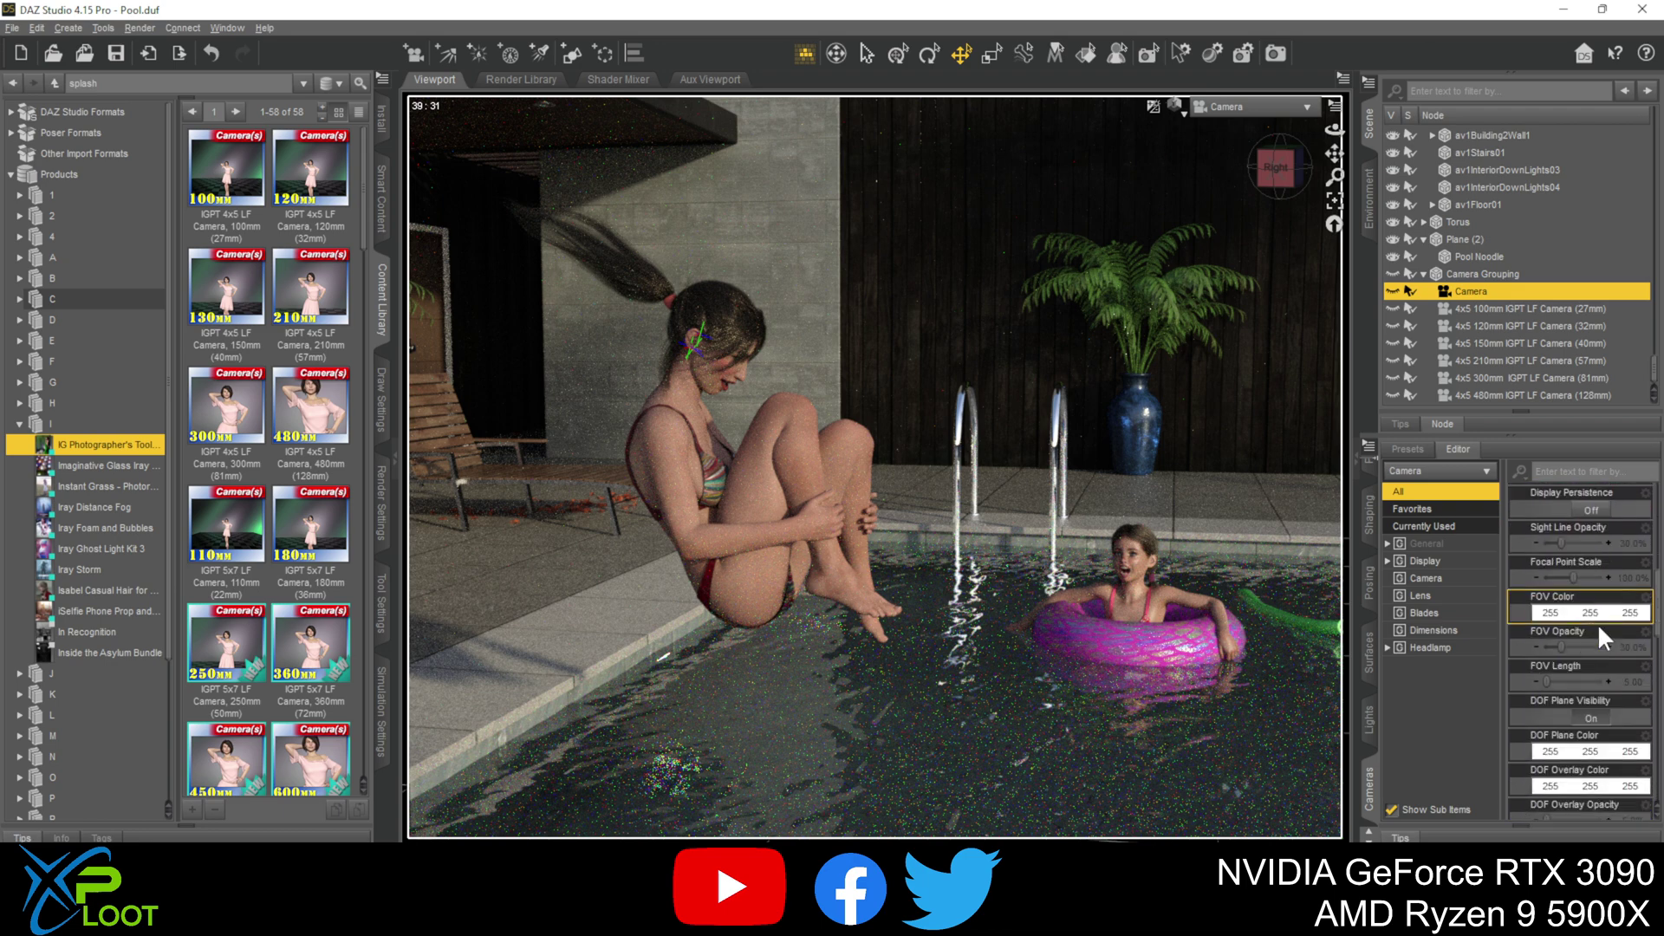
pyautogui.scroll(-1, 1598, 623)
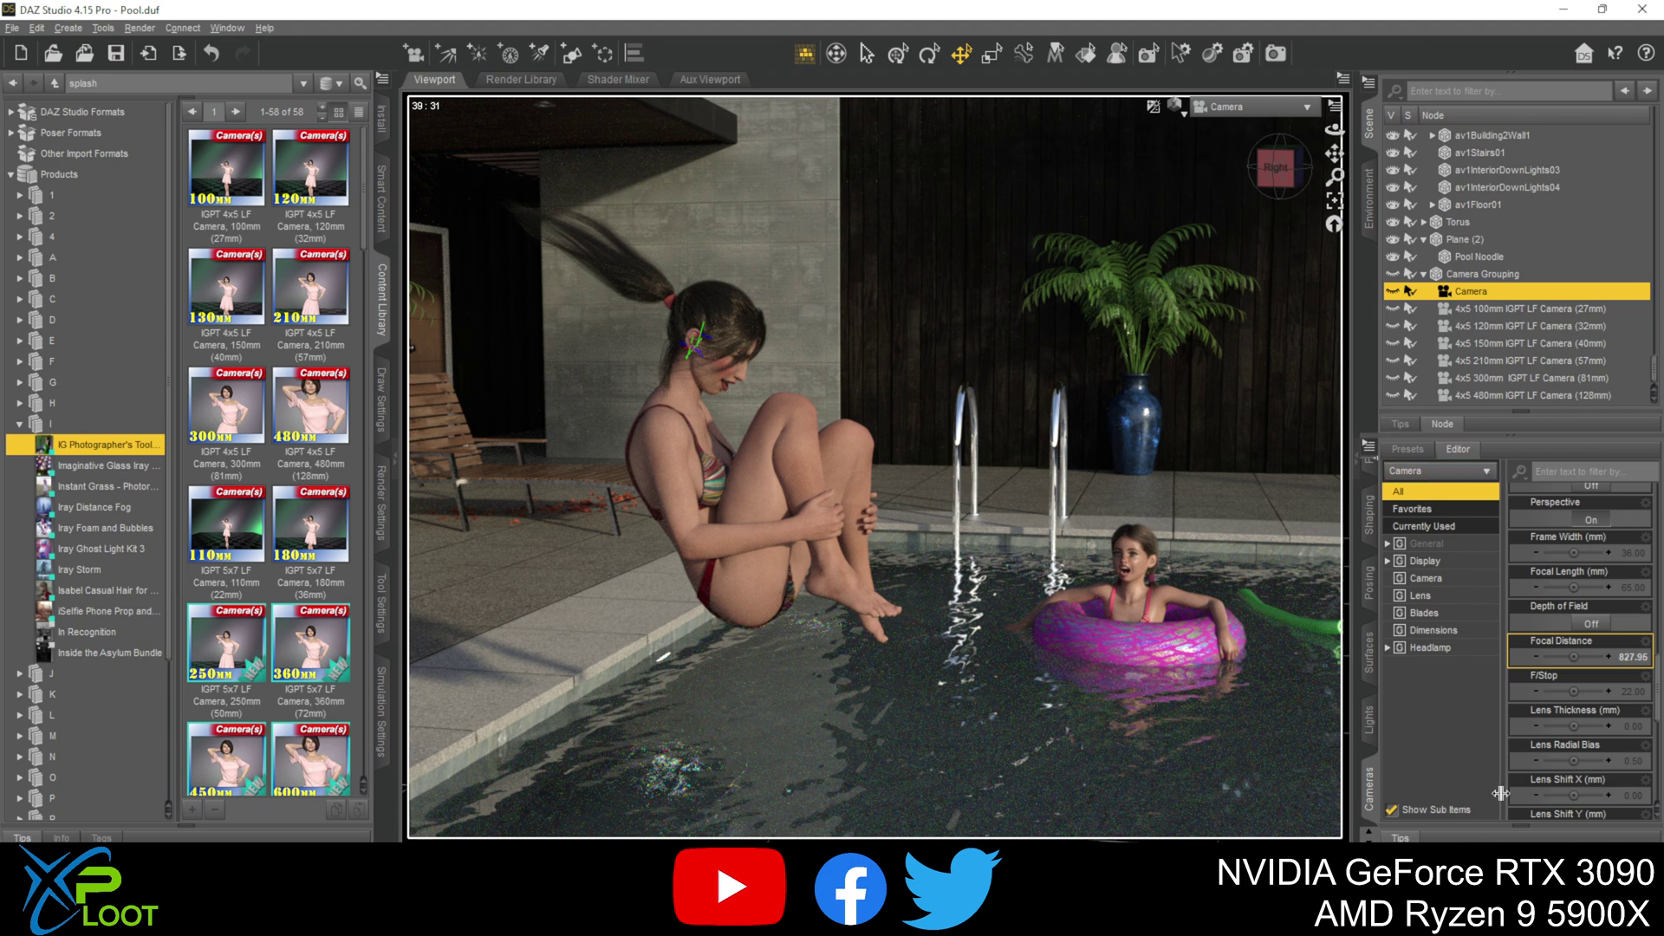
# Turn Camera's Depth of Field on and frame it closer on the diving girl, focal distance 331.96
pyautogui.click(1593, 624)
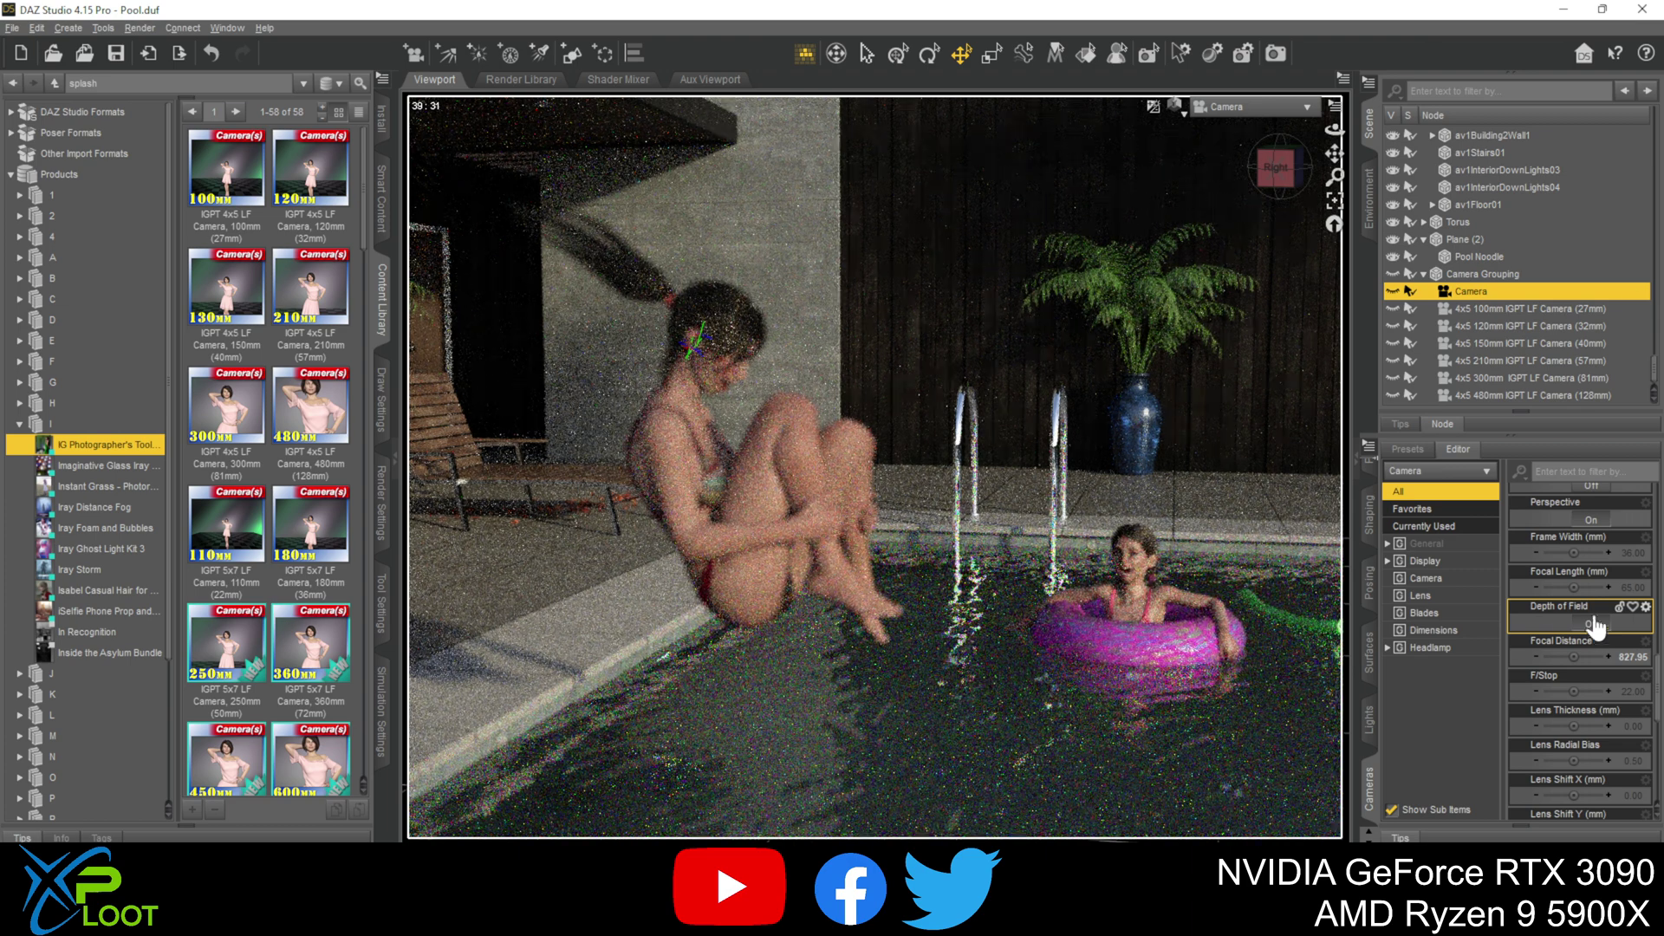
pyautogui.moveTo(768, 513); pyautogui.dragTo(768, 508)
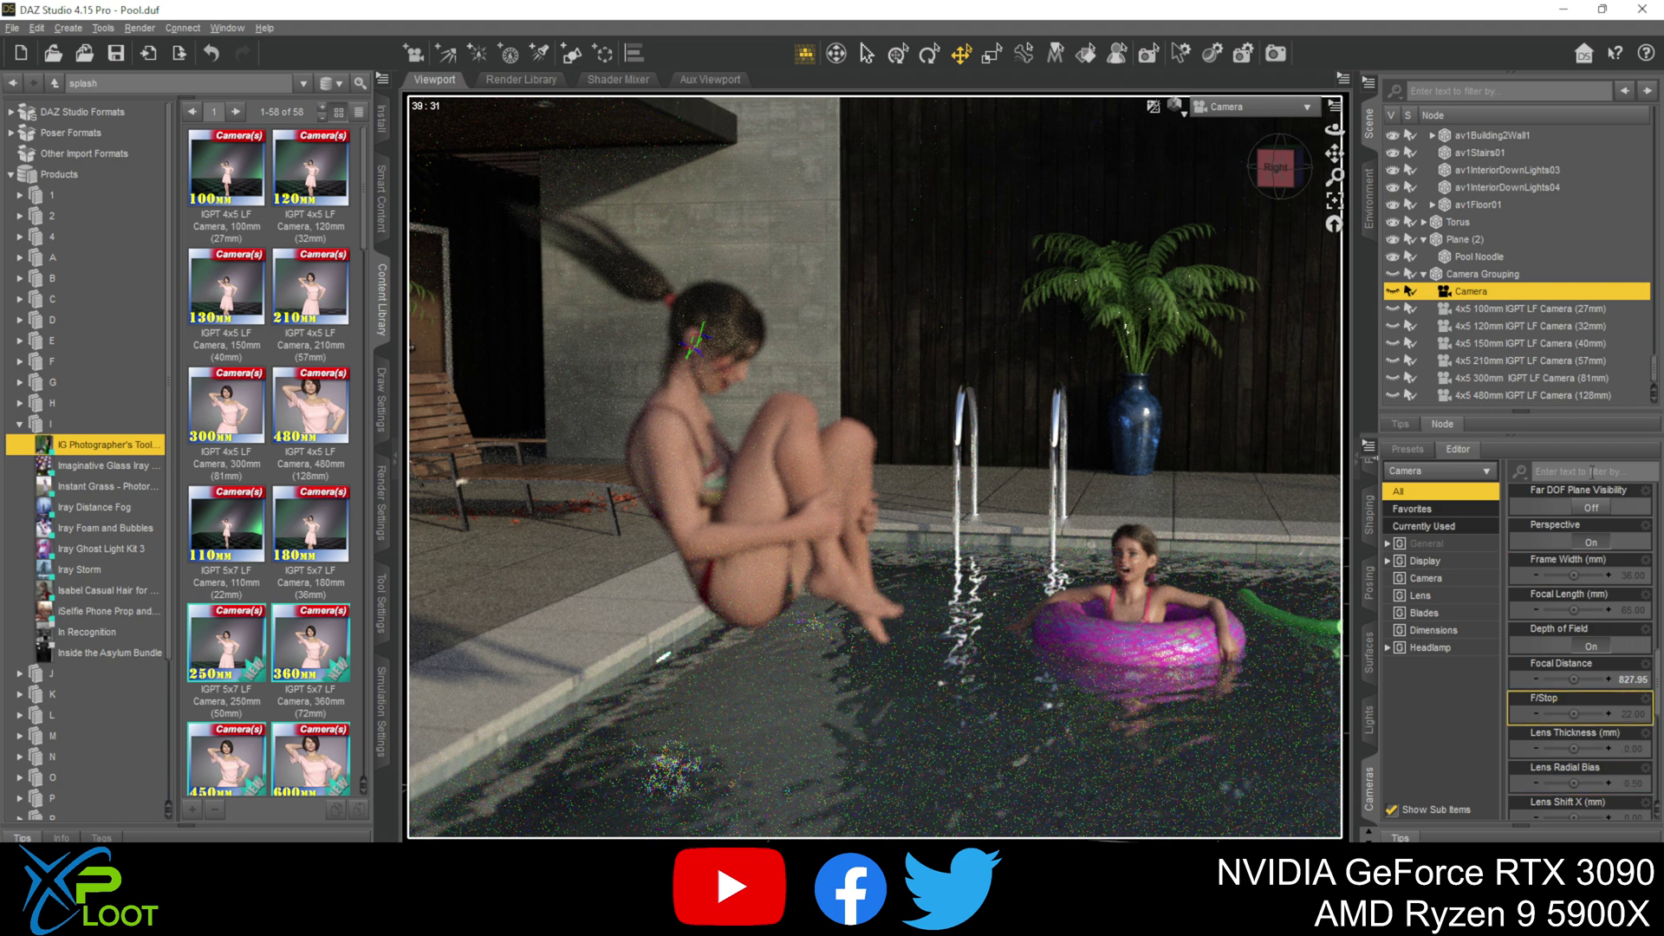
pyautogui.click(756, 511)
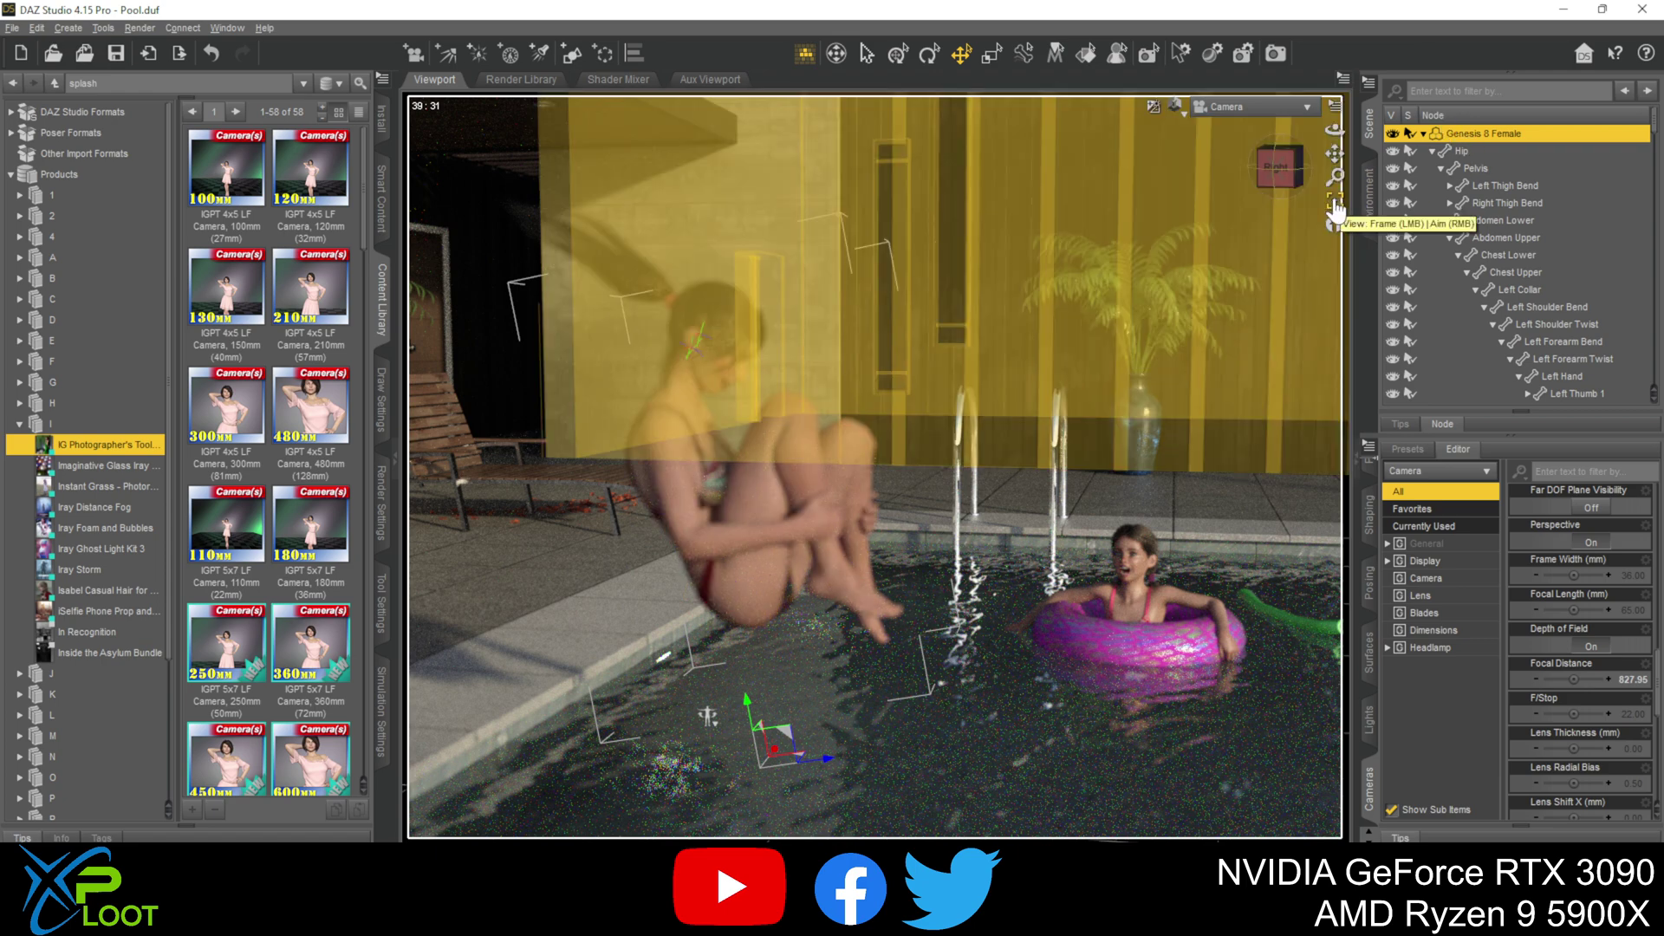
pyautogui.click(1336, 201)
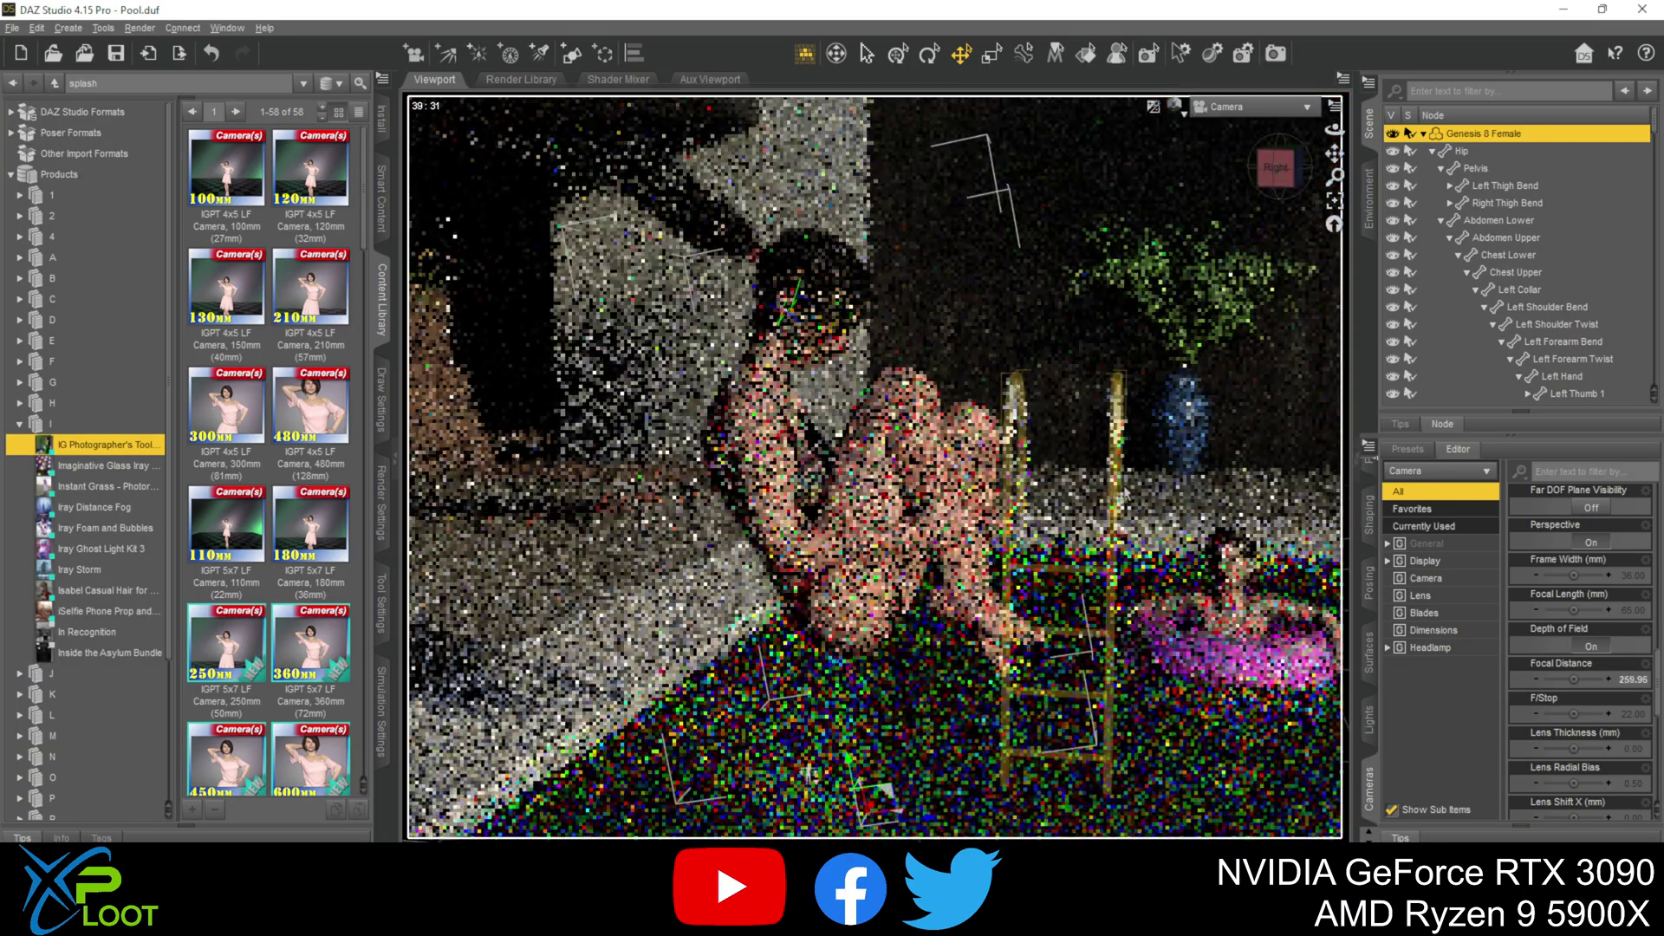
pyautogui.moveTo(1335, 154); pyautogui.dragTo(1335, 155)
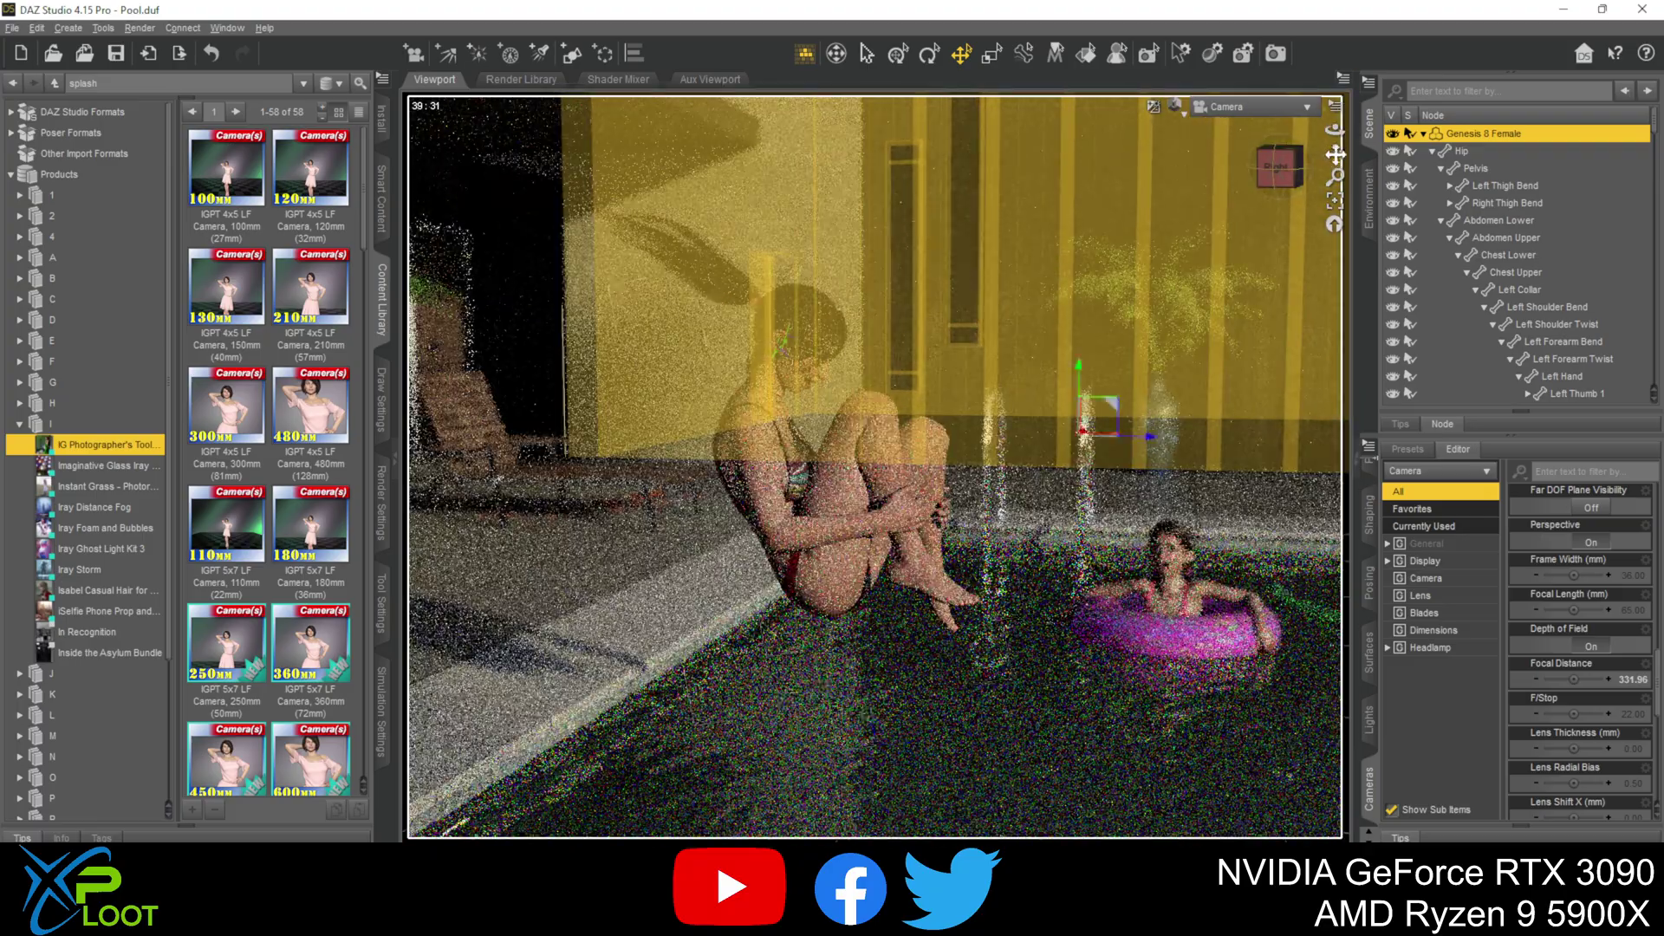
pyautogui.click(786, 698)
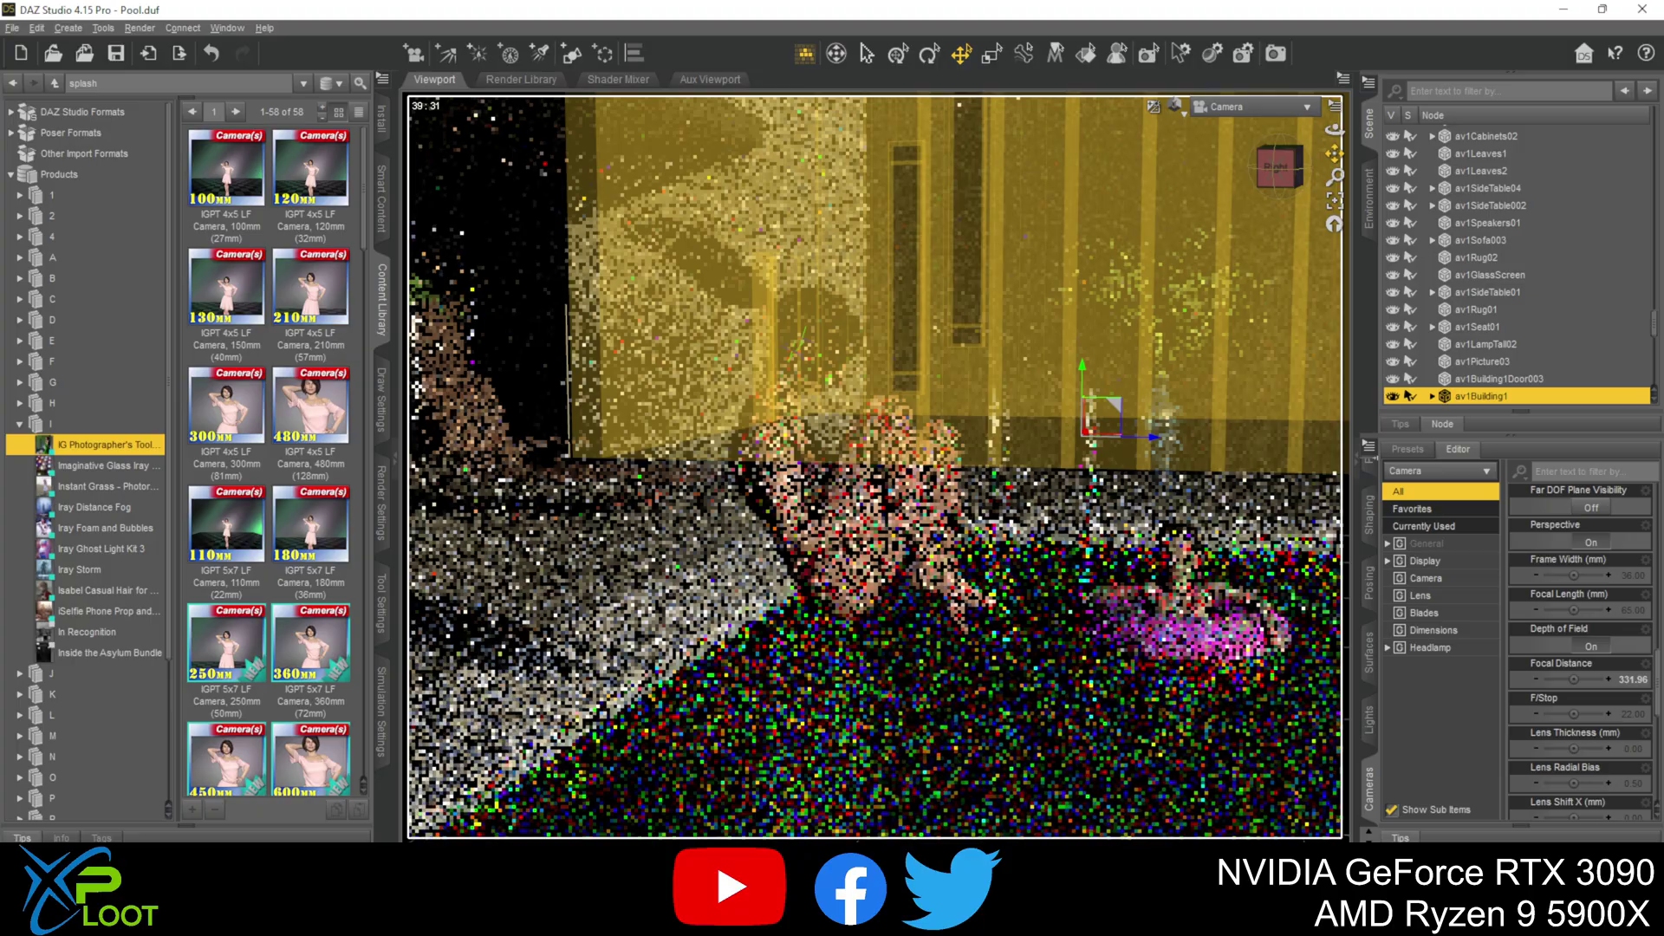
pyautogui.moveTo(1336, 130); pyautogui.dragTo(1340, 130)
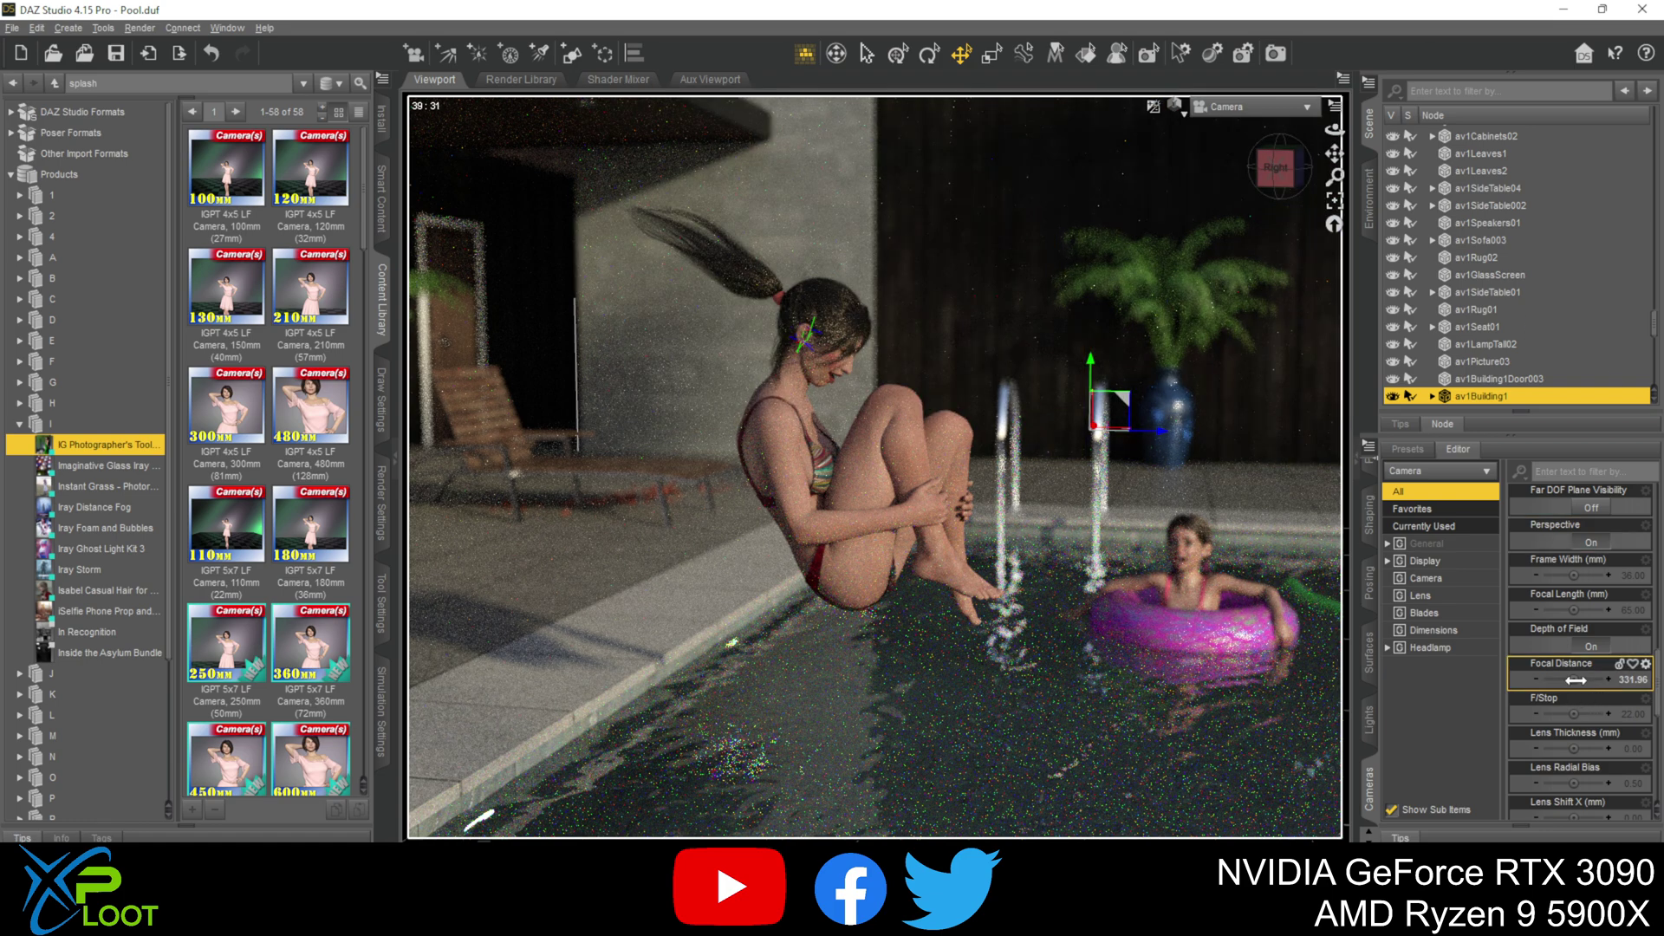
pyautogui.click(1625, 681)
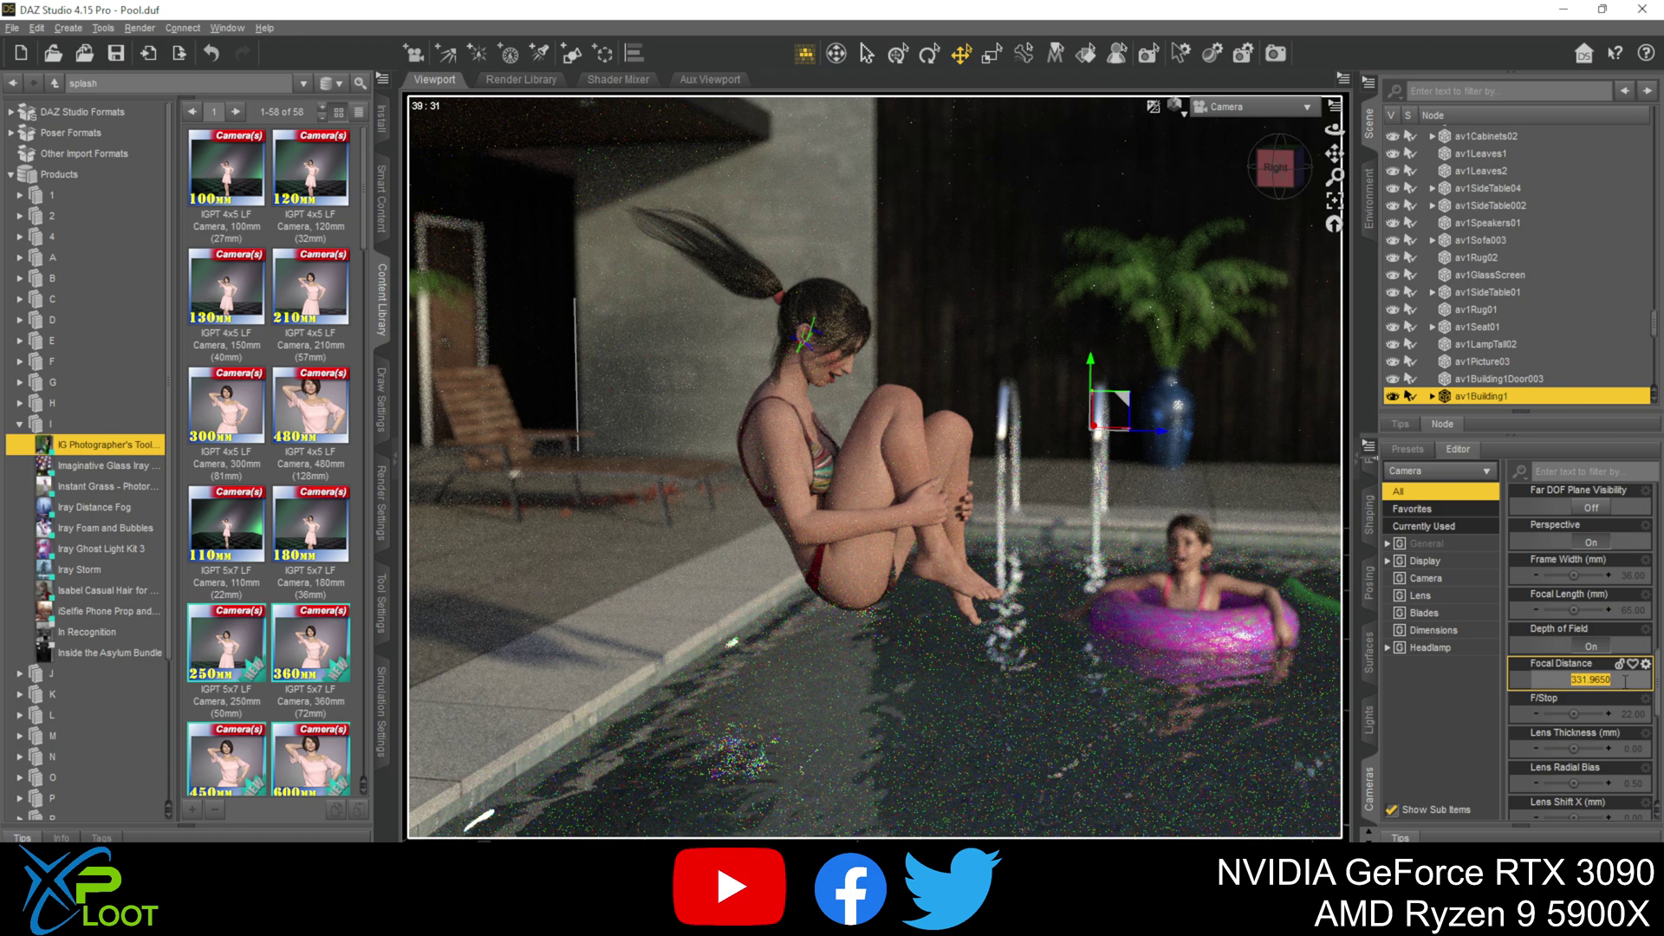
pyautogui.click(1482, 737)
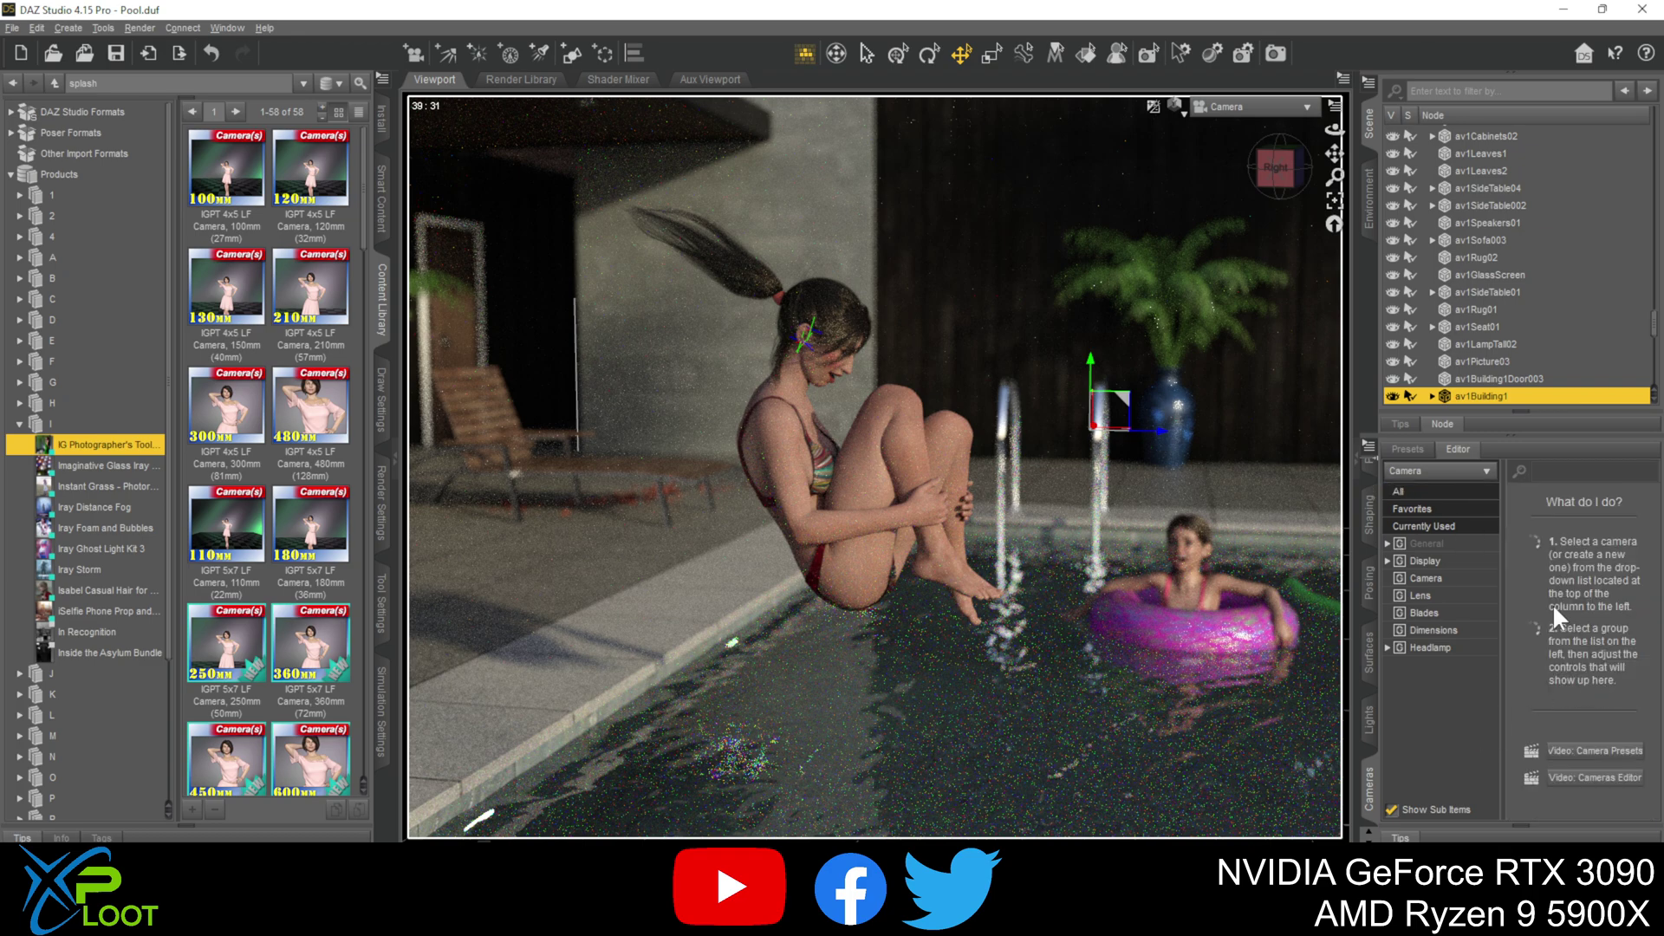
pyautogui.click(1413, 492)
pyautogui.moveTo(1580, 680); pyautogui.dragTo(1611, 680)
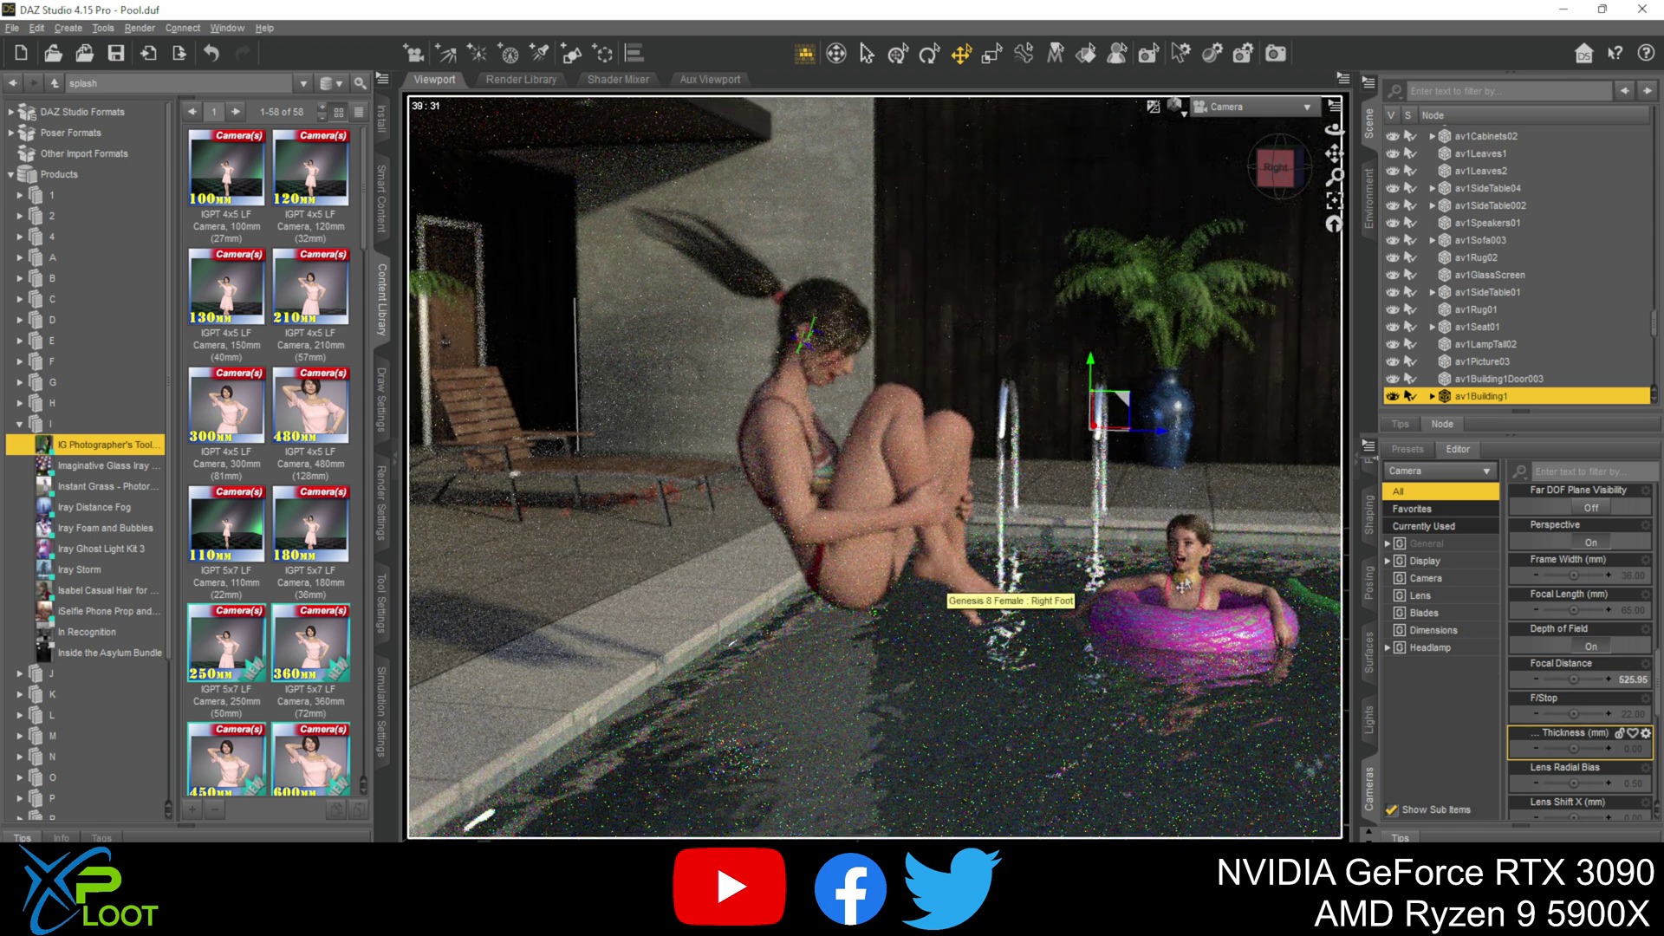
pyautogui.moveTo(1573, 679); pyautogui.dragTo(1580, 680)
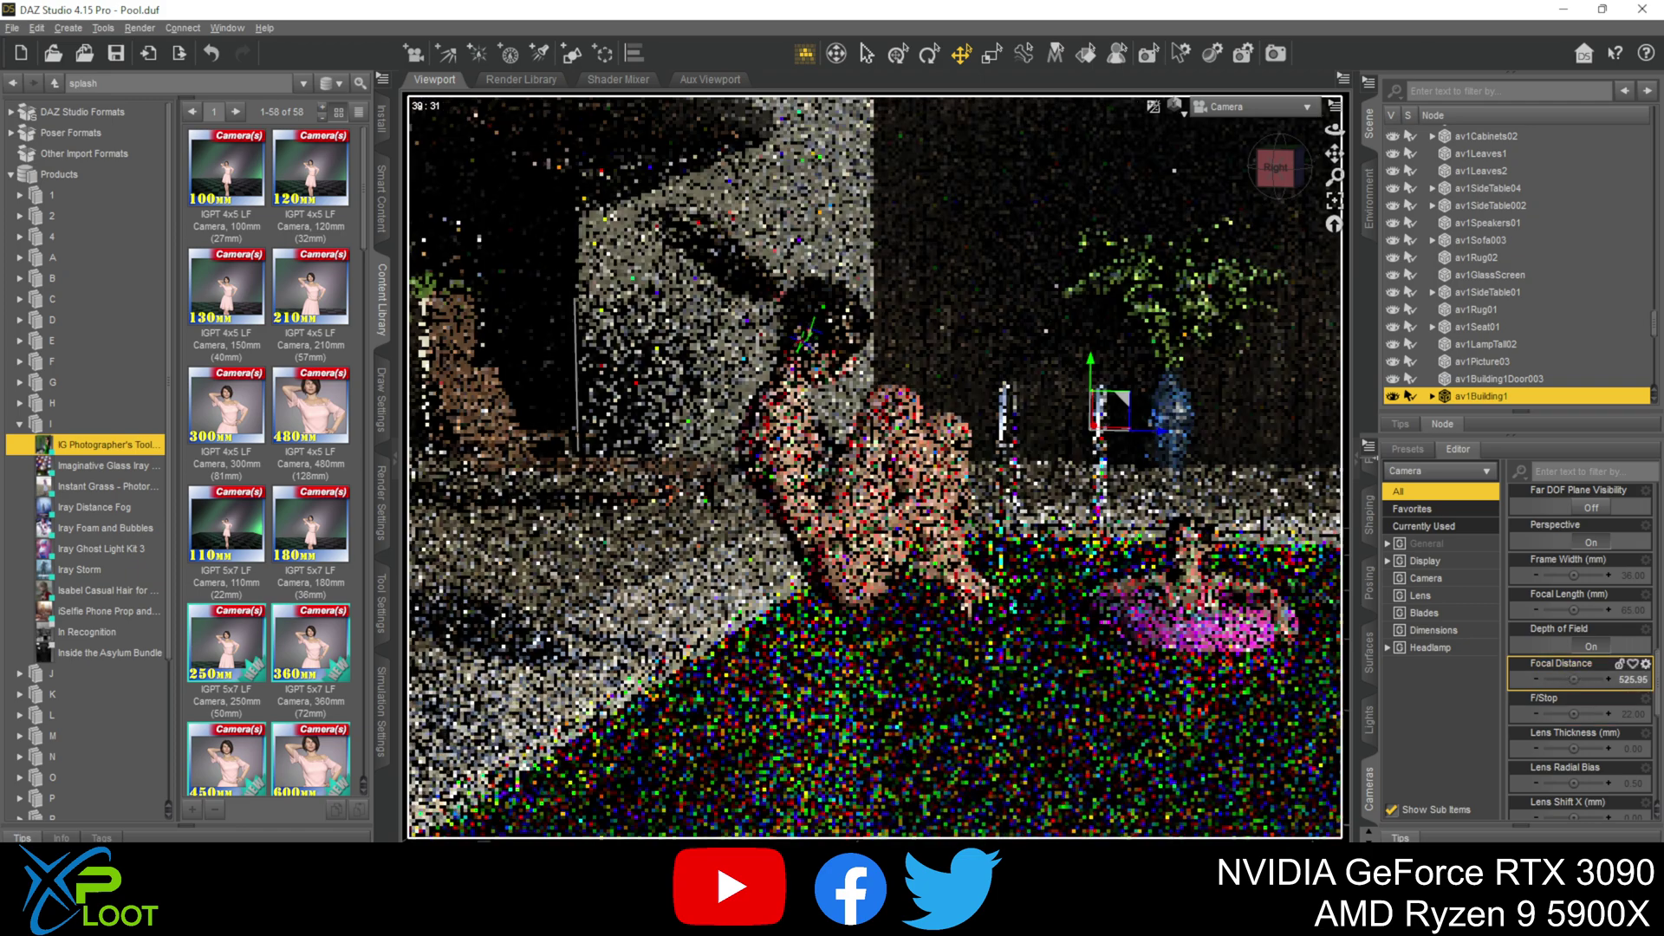
pyautogui.click(1630, 679)
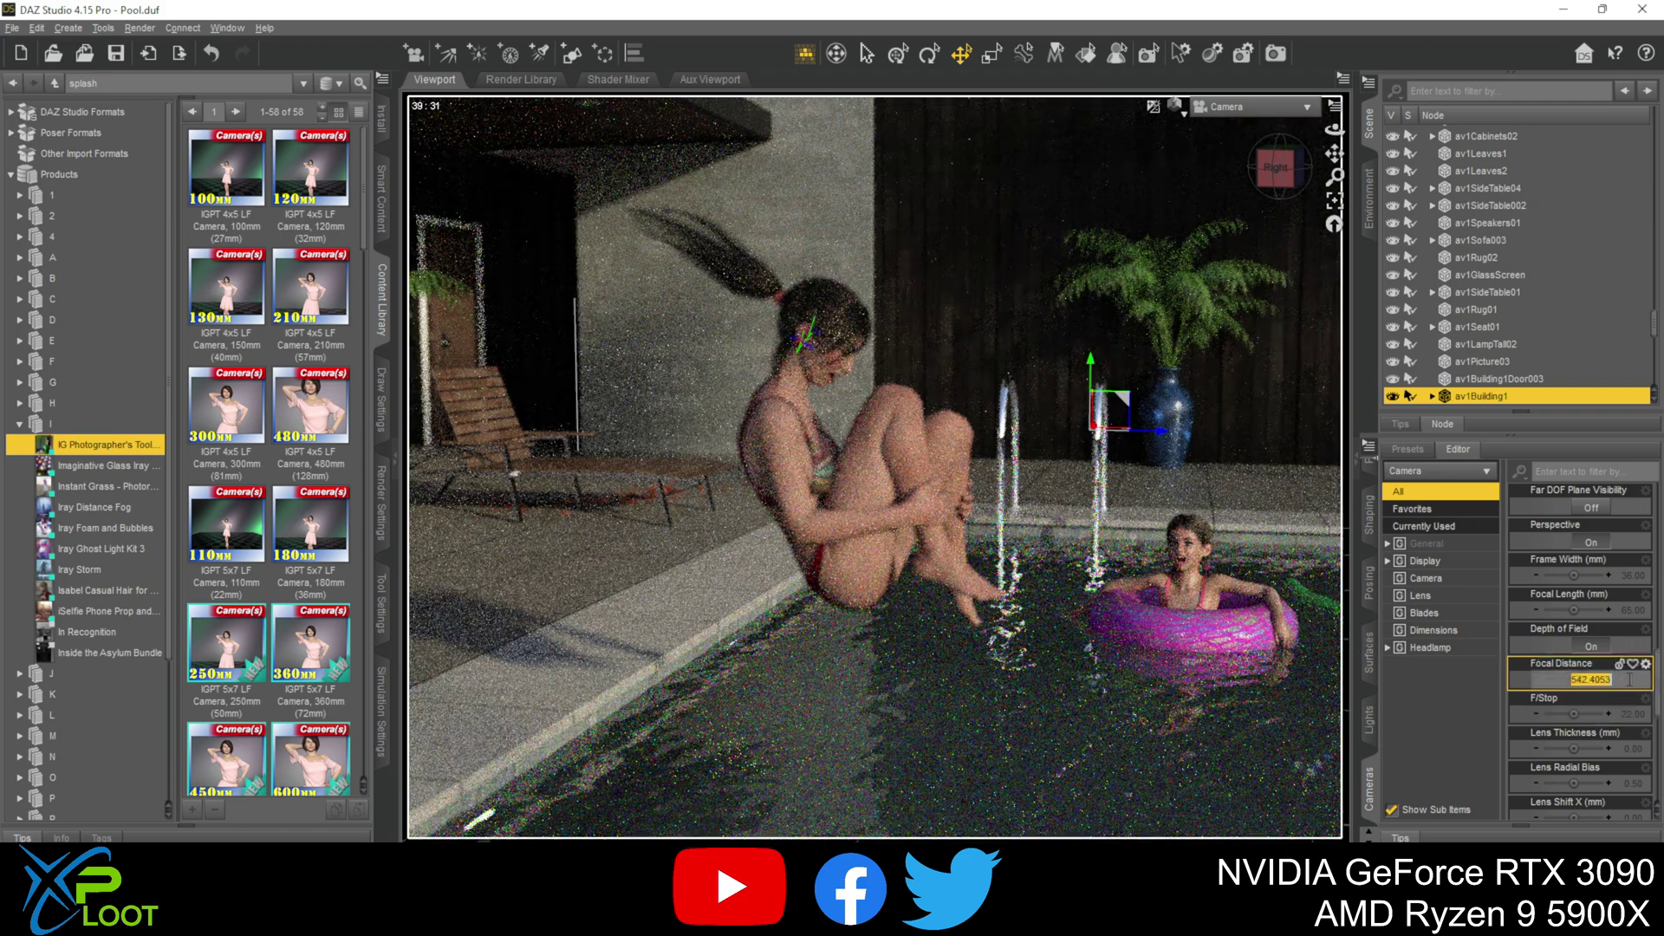
pyautogui.write('361.96')
pyautogui.press('Return')
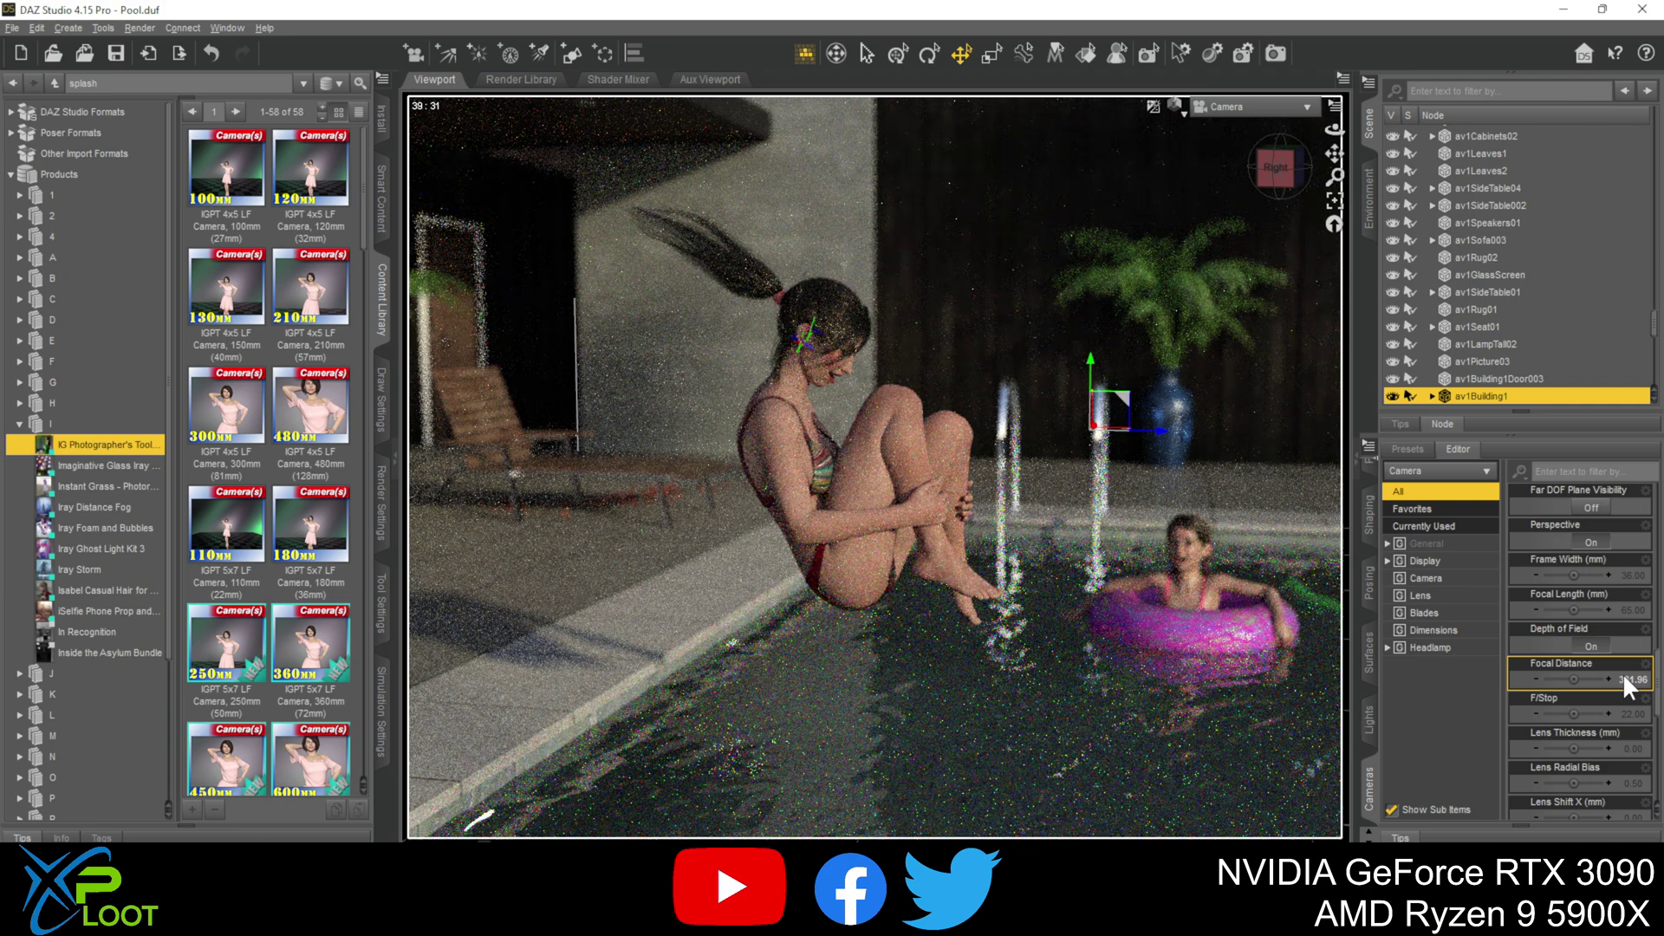
# Drag Camera's F/Stop slider from 22.00 up to about 42.48, redoing a first attempt
pyautogui.moveTo(1574, 718)
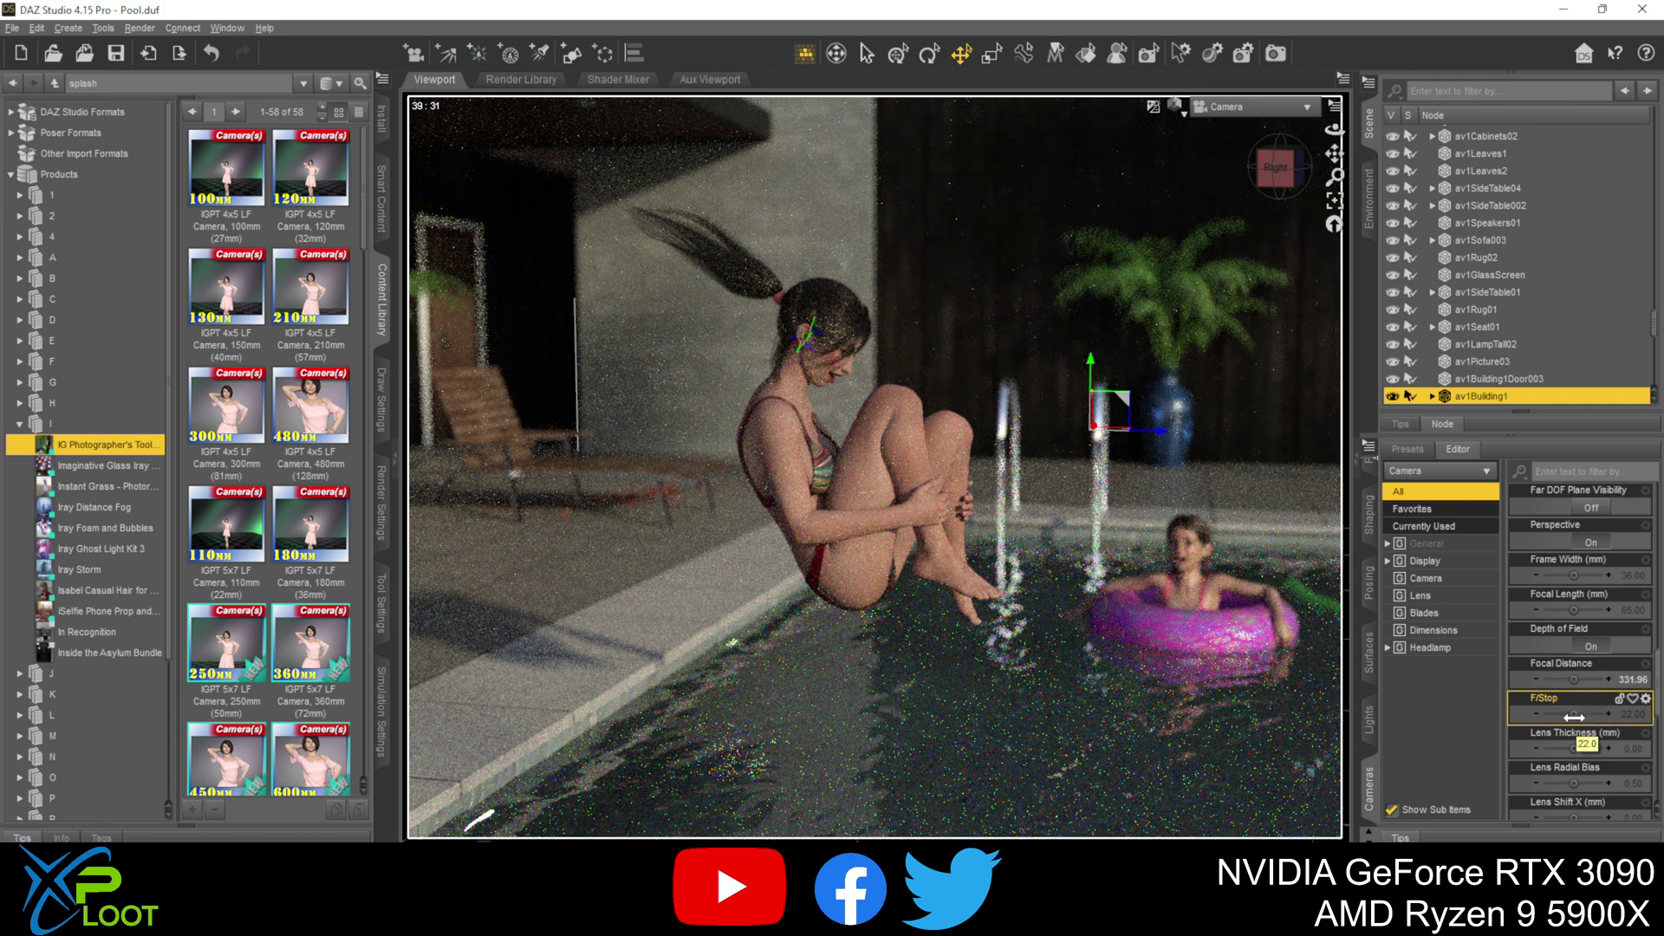
pyautogui.moveTo(1574, 717); pyautogui.dragTo(1579, 718)
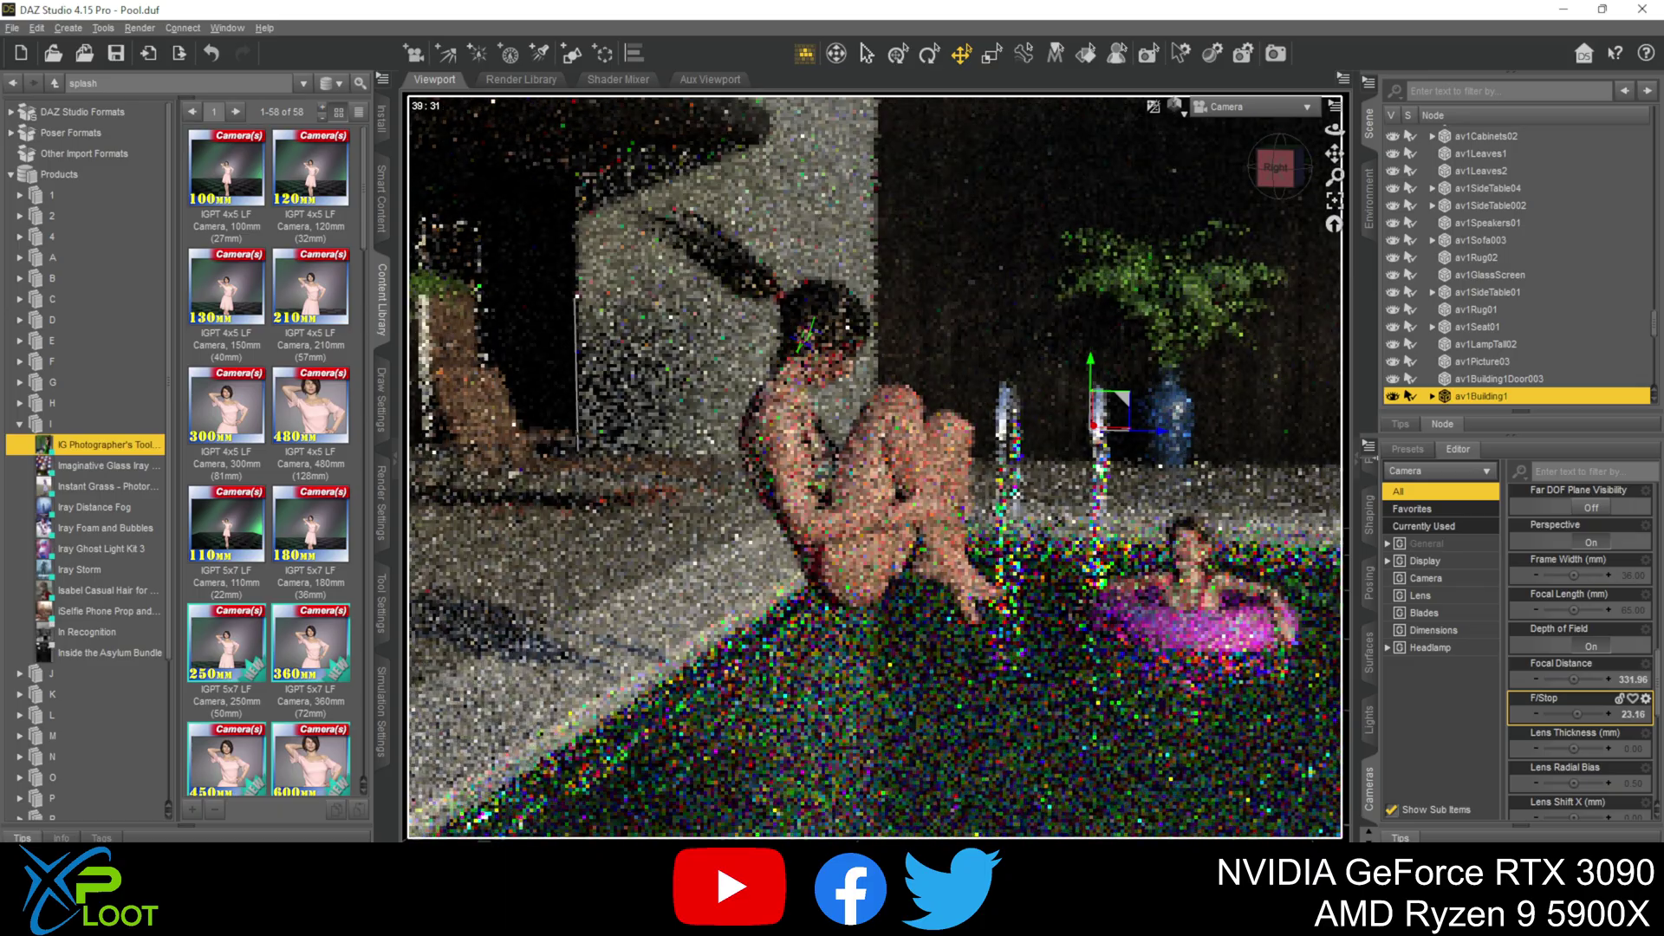
pyautogui.moveTo(1579, 713); pyautogui.dragTo(1593, 713)
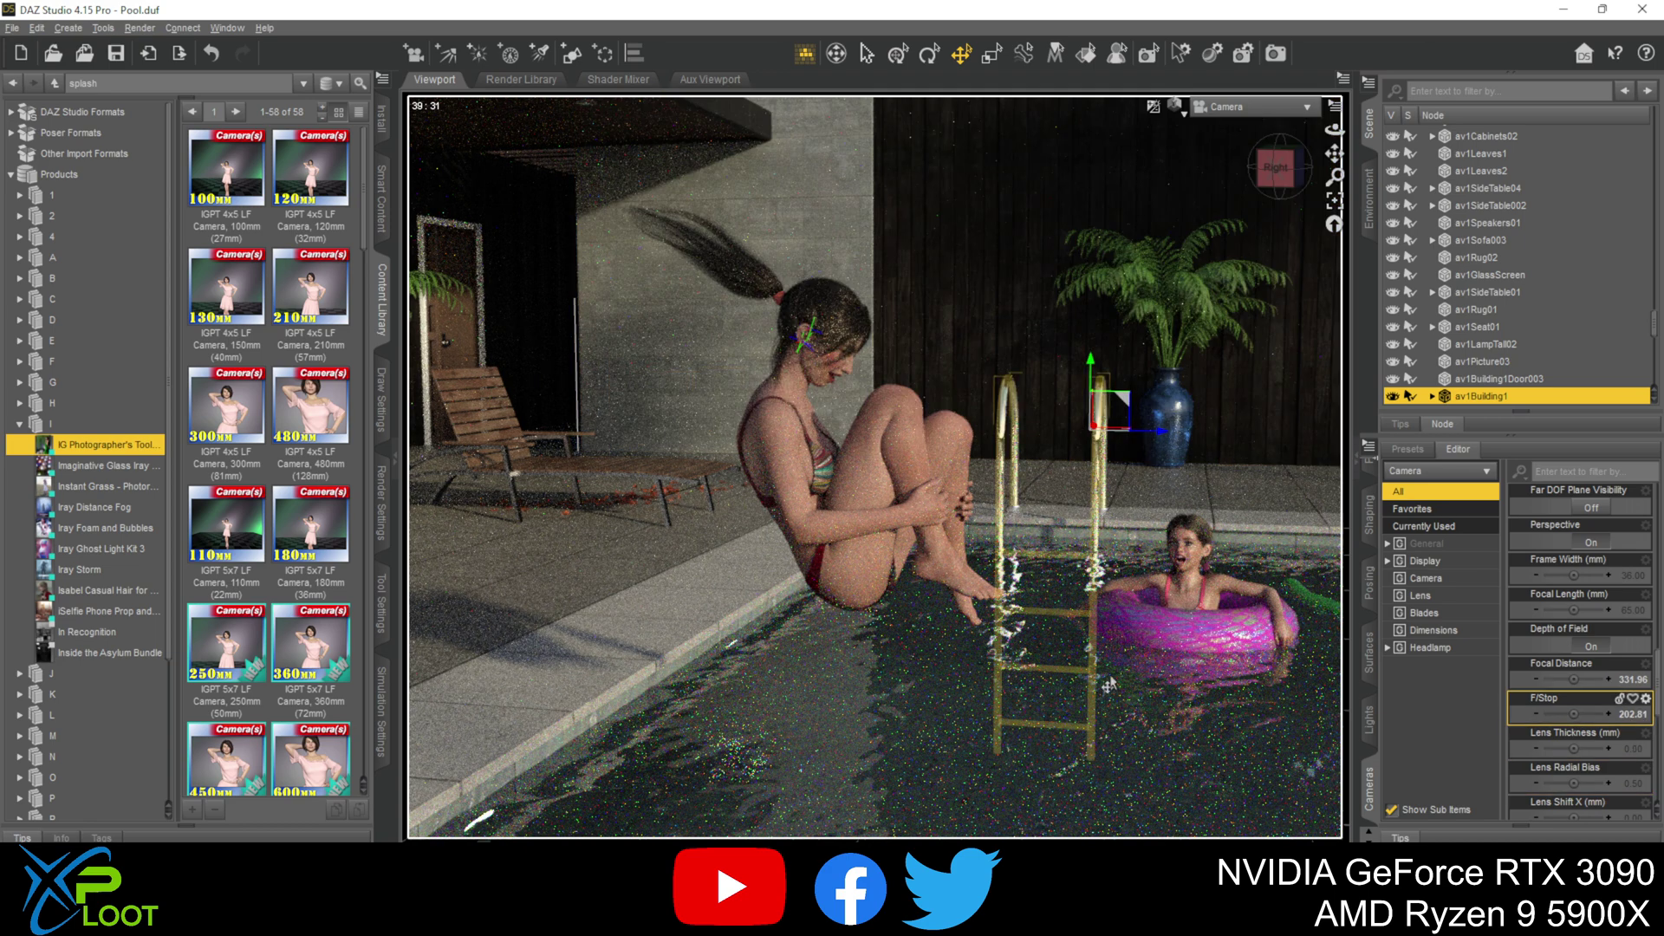
pyautogui.hotkey('ctrl', 'z')
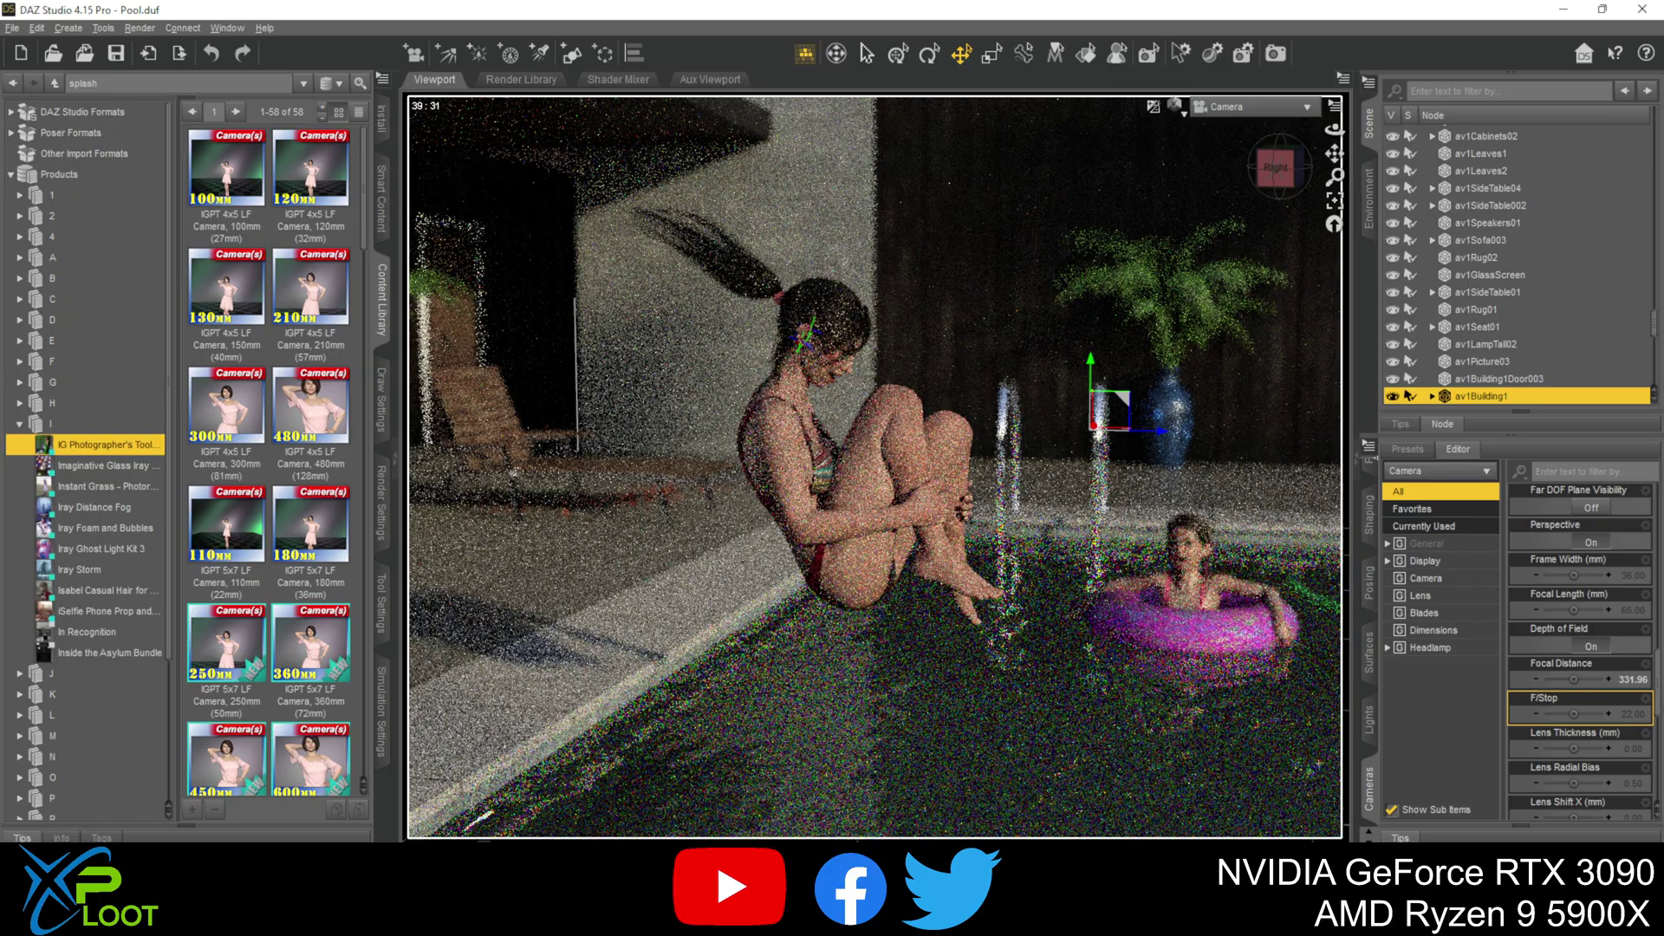
pyautogui.moveTo(1601, 709); pyautogui.dragTo(1613, 709)
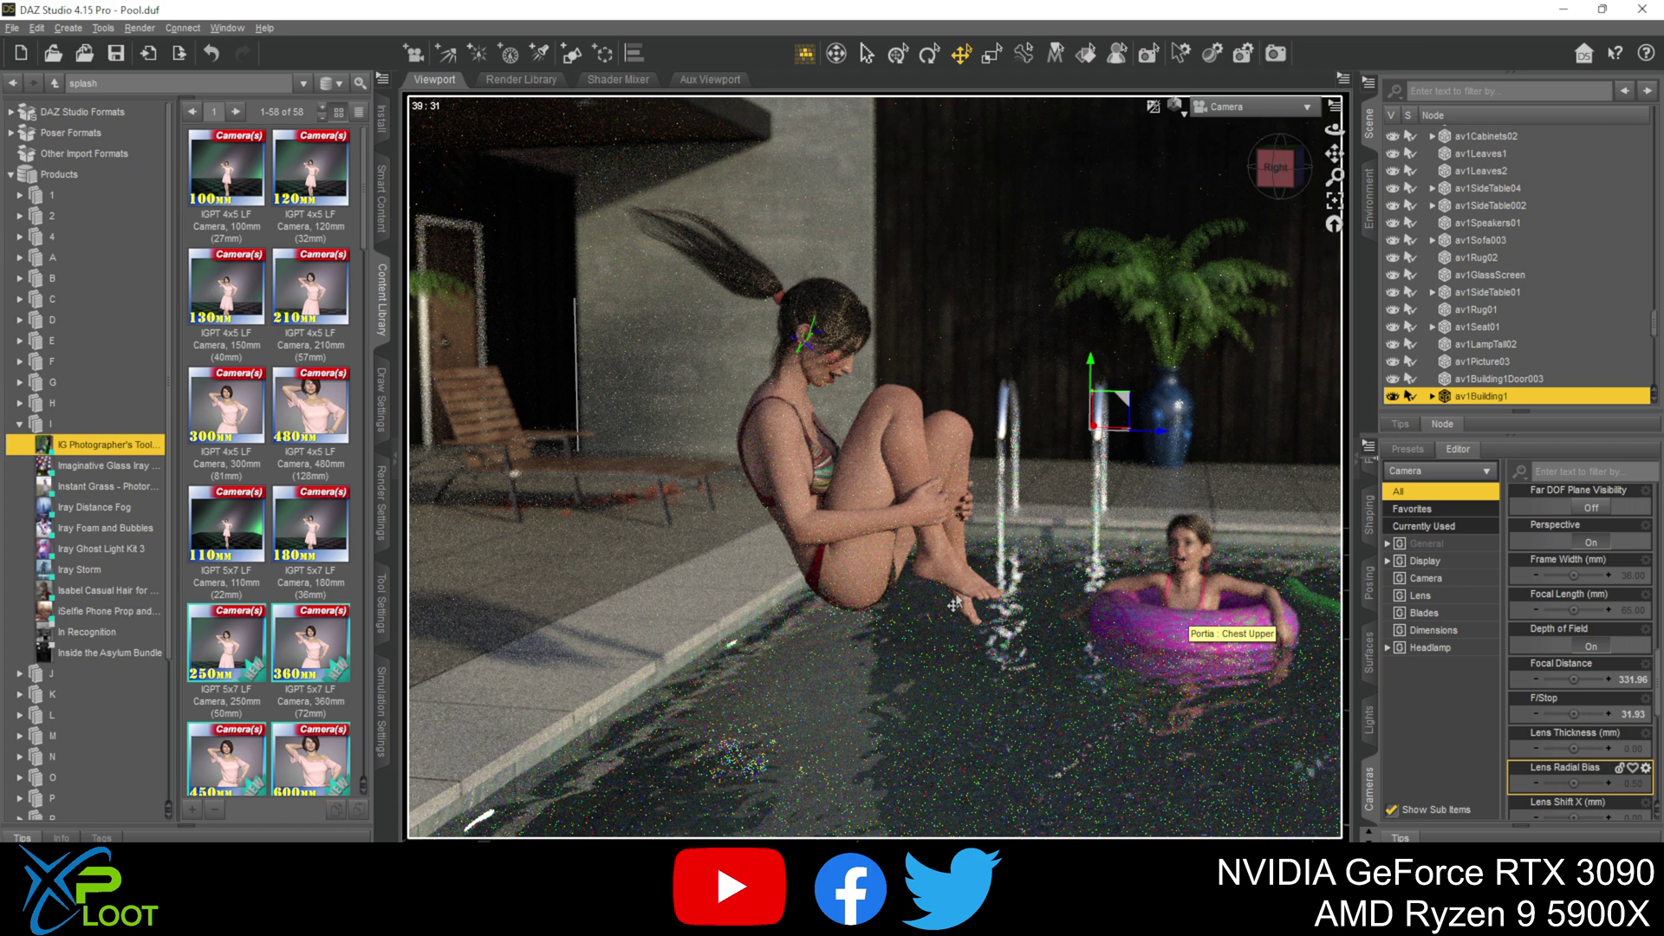
pyautogui.moveTo(1572, 711)
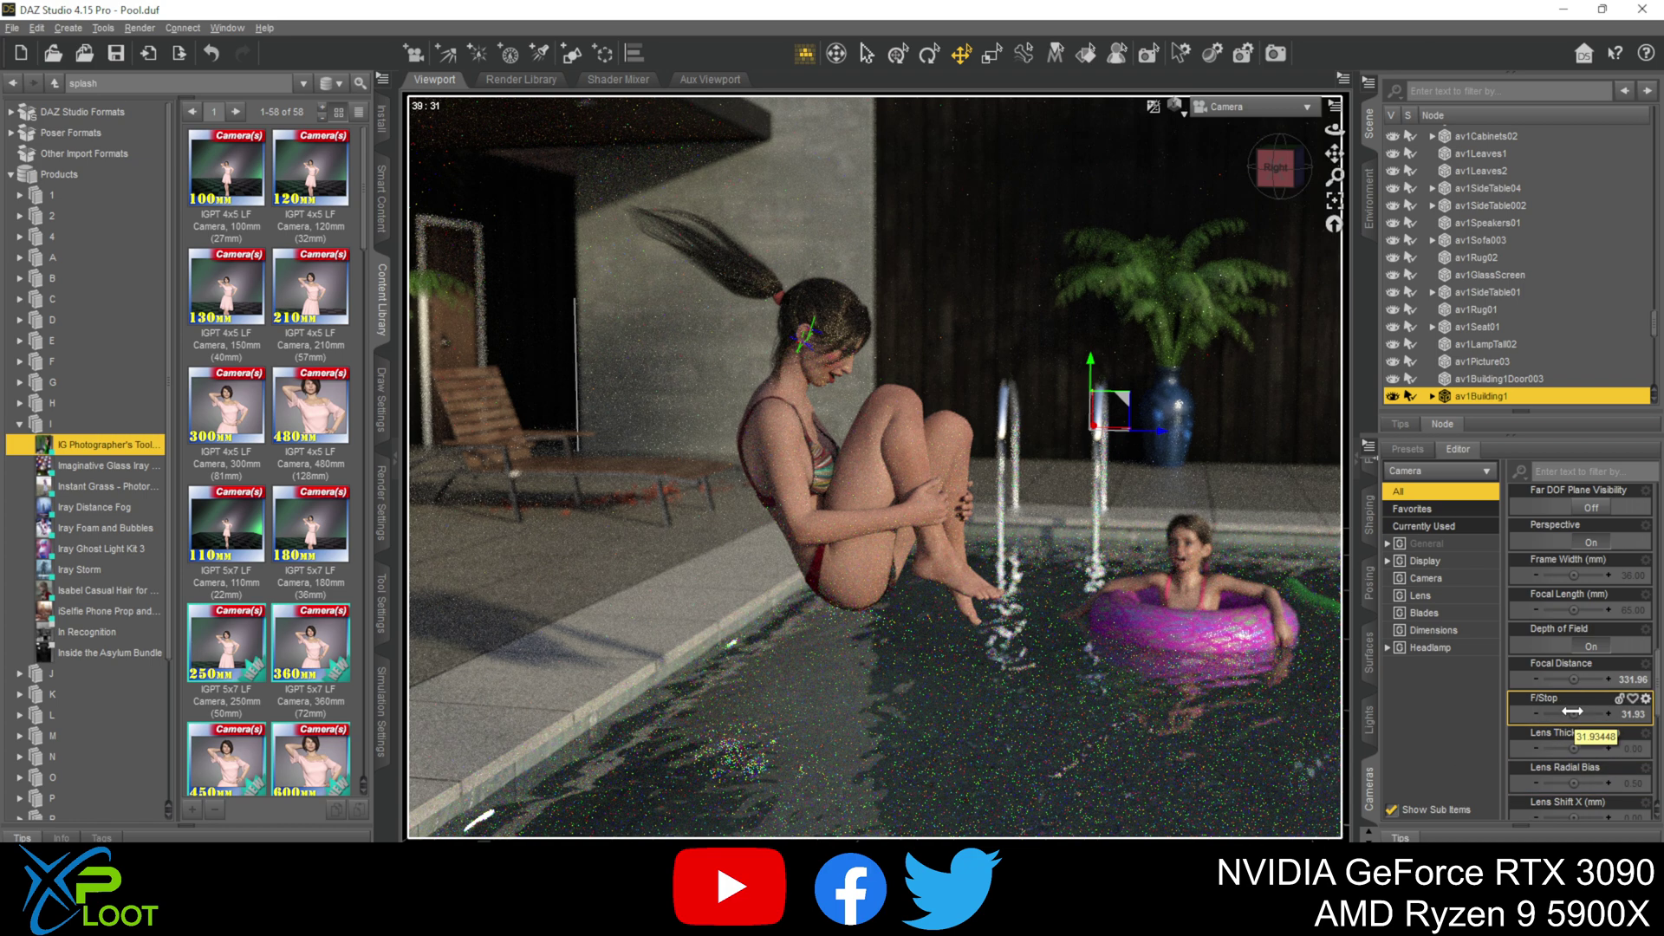
pyautogui.moveTo(1573, 711); pyautogui.dragTo(1586, 711)
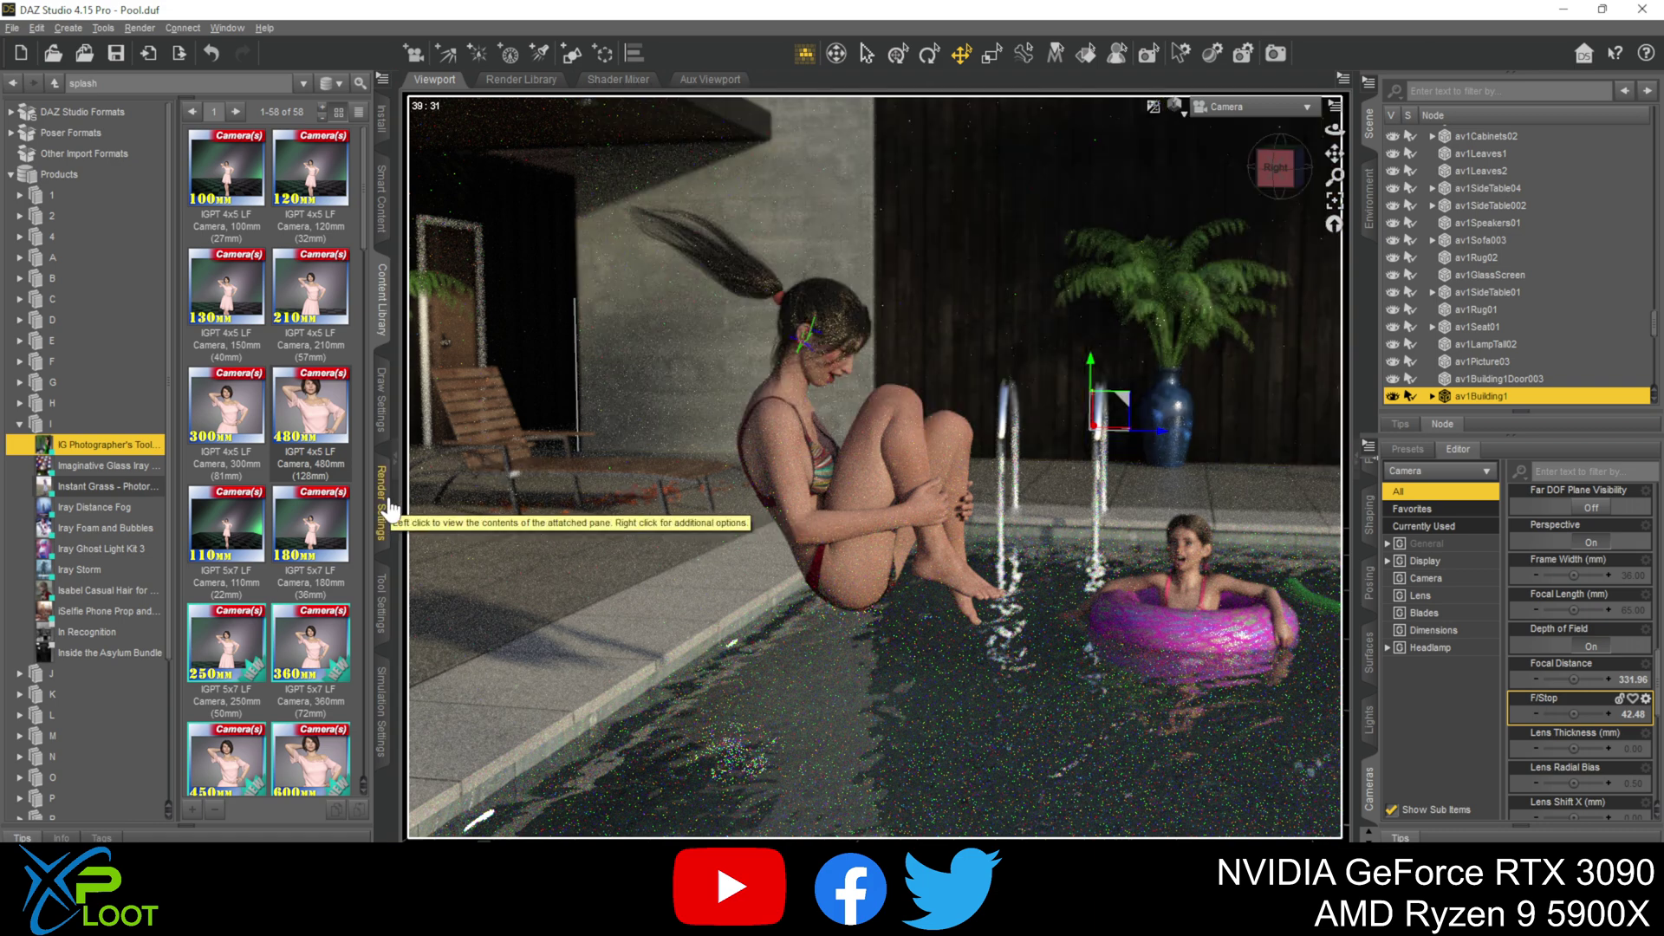
# In Render Settings, switch the Iray Environment Mode from Sun-Sky Only to Dome and Scene
pyautogui.click(384, 509)
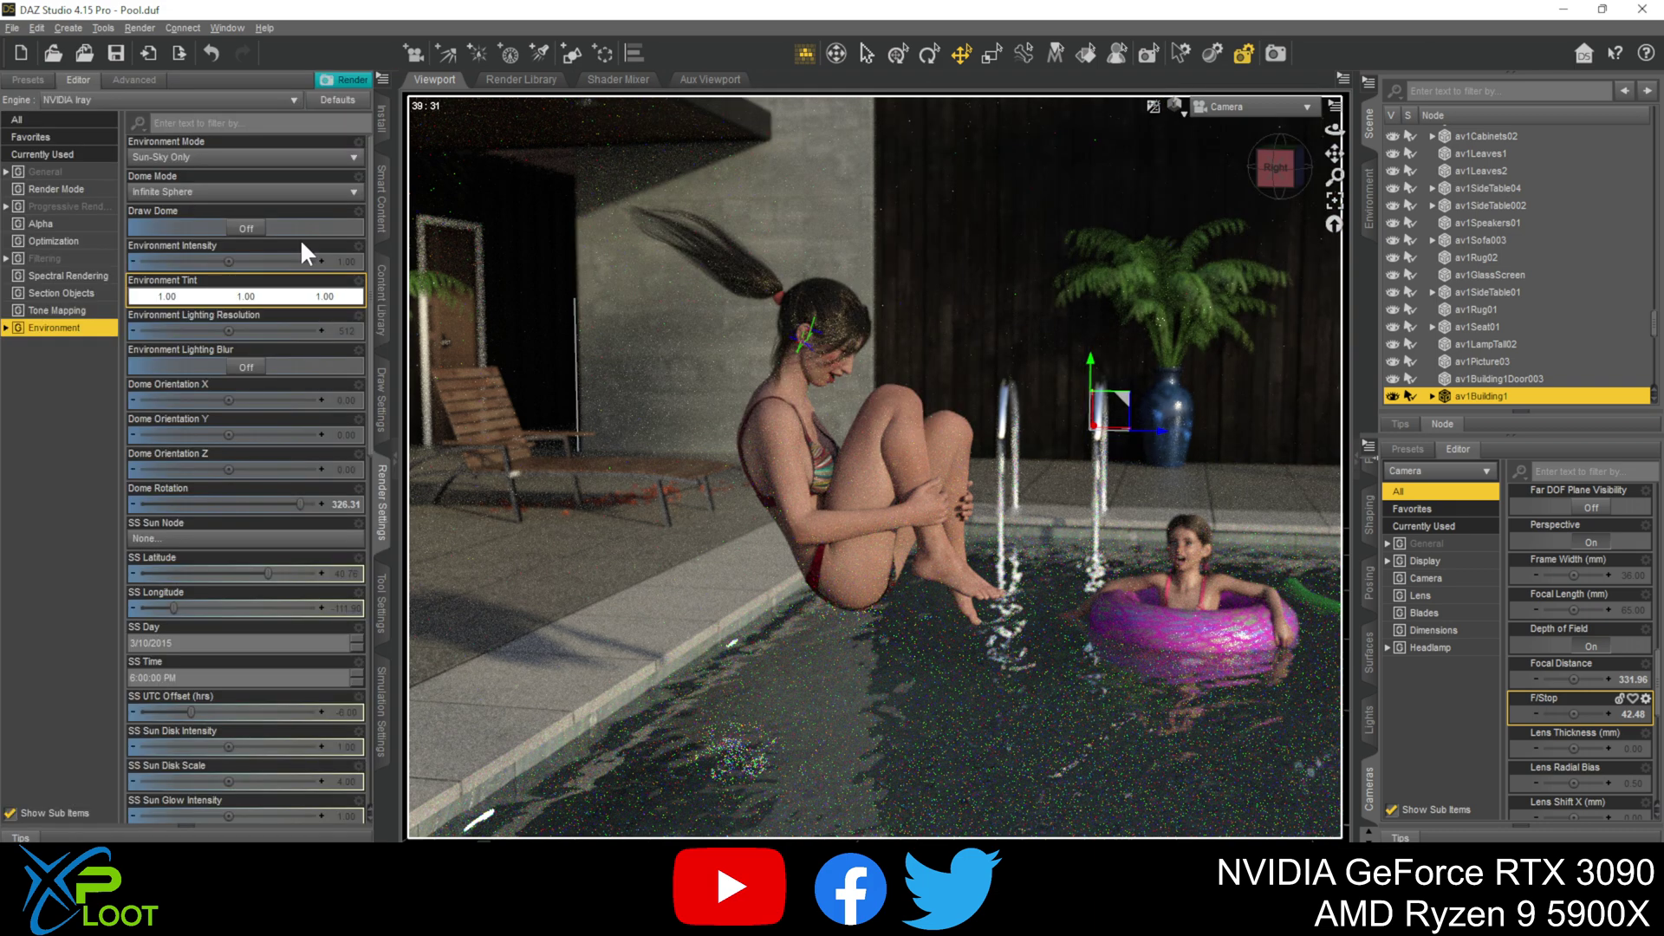
pyautogui.click(255, 160)
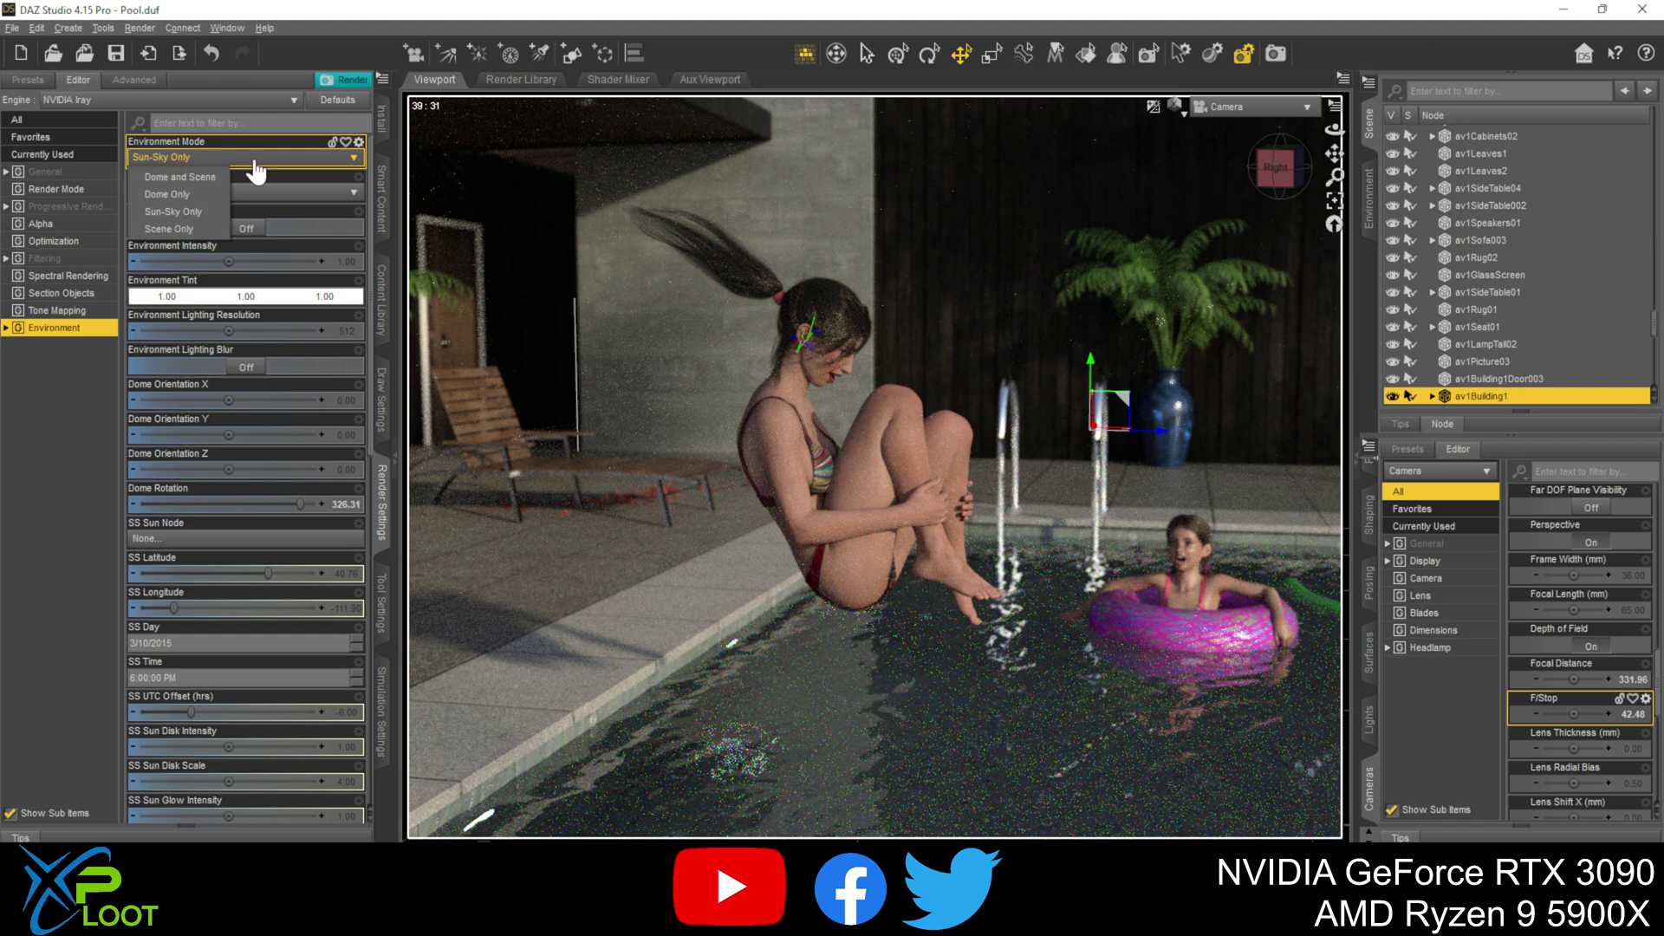
pyautogui.click(208, 178)
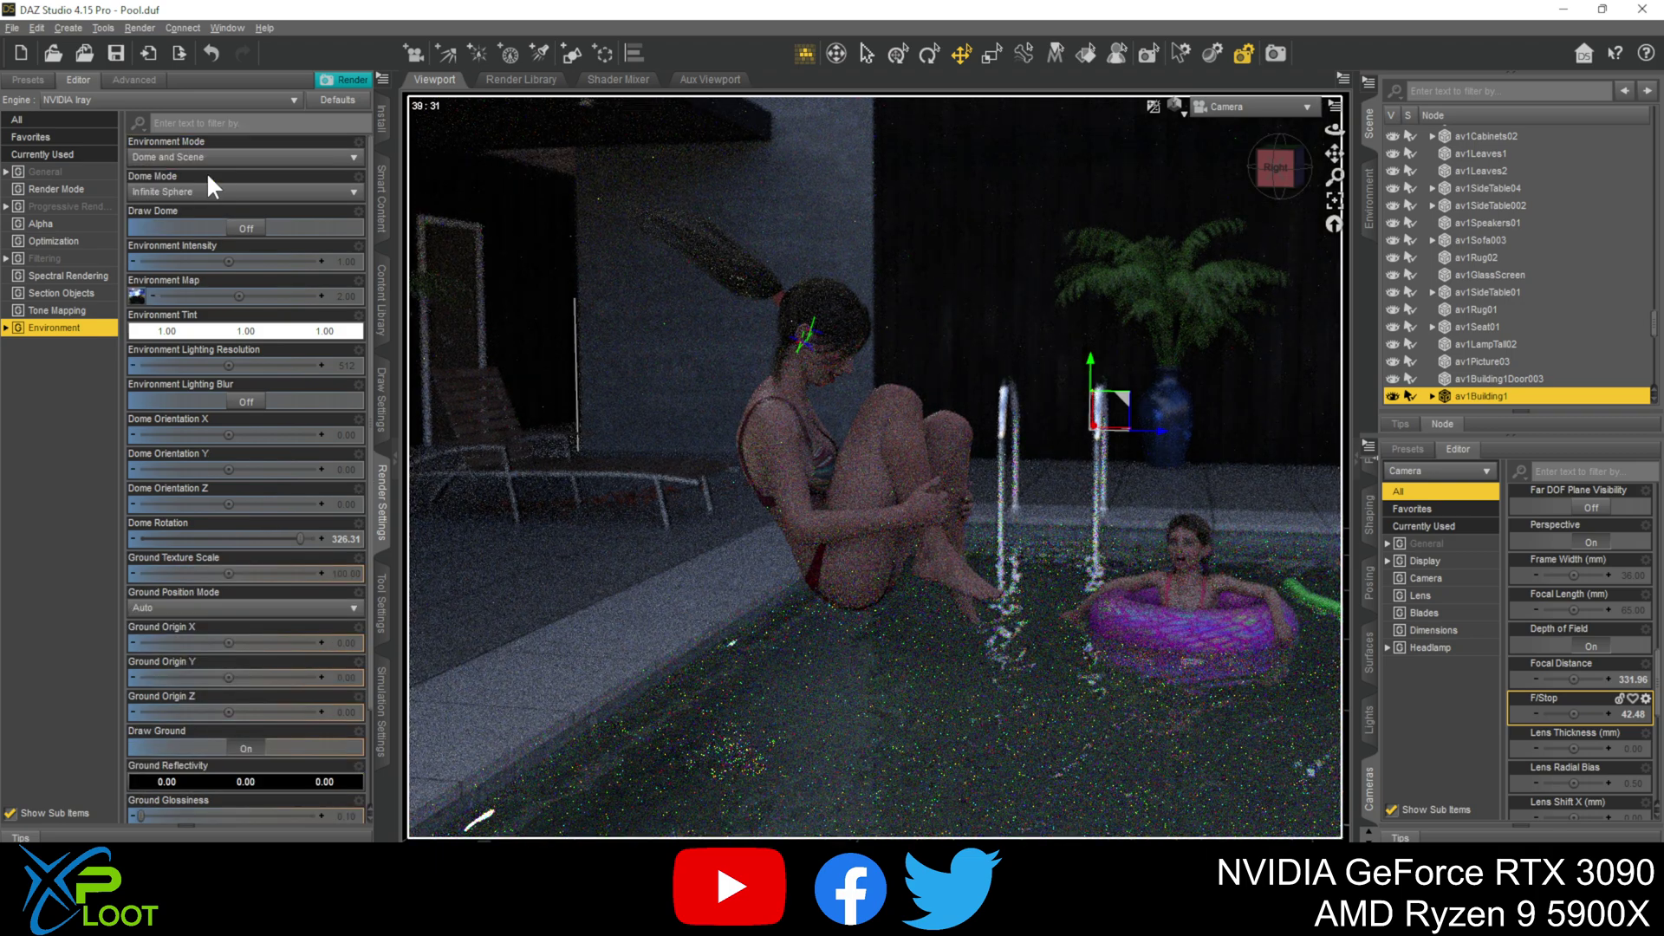
pyautogui.click(1283, 106)
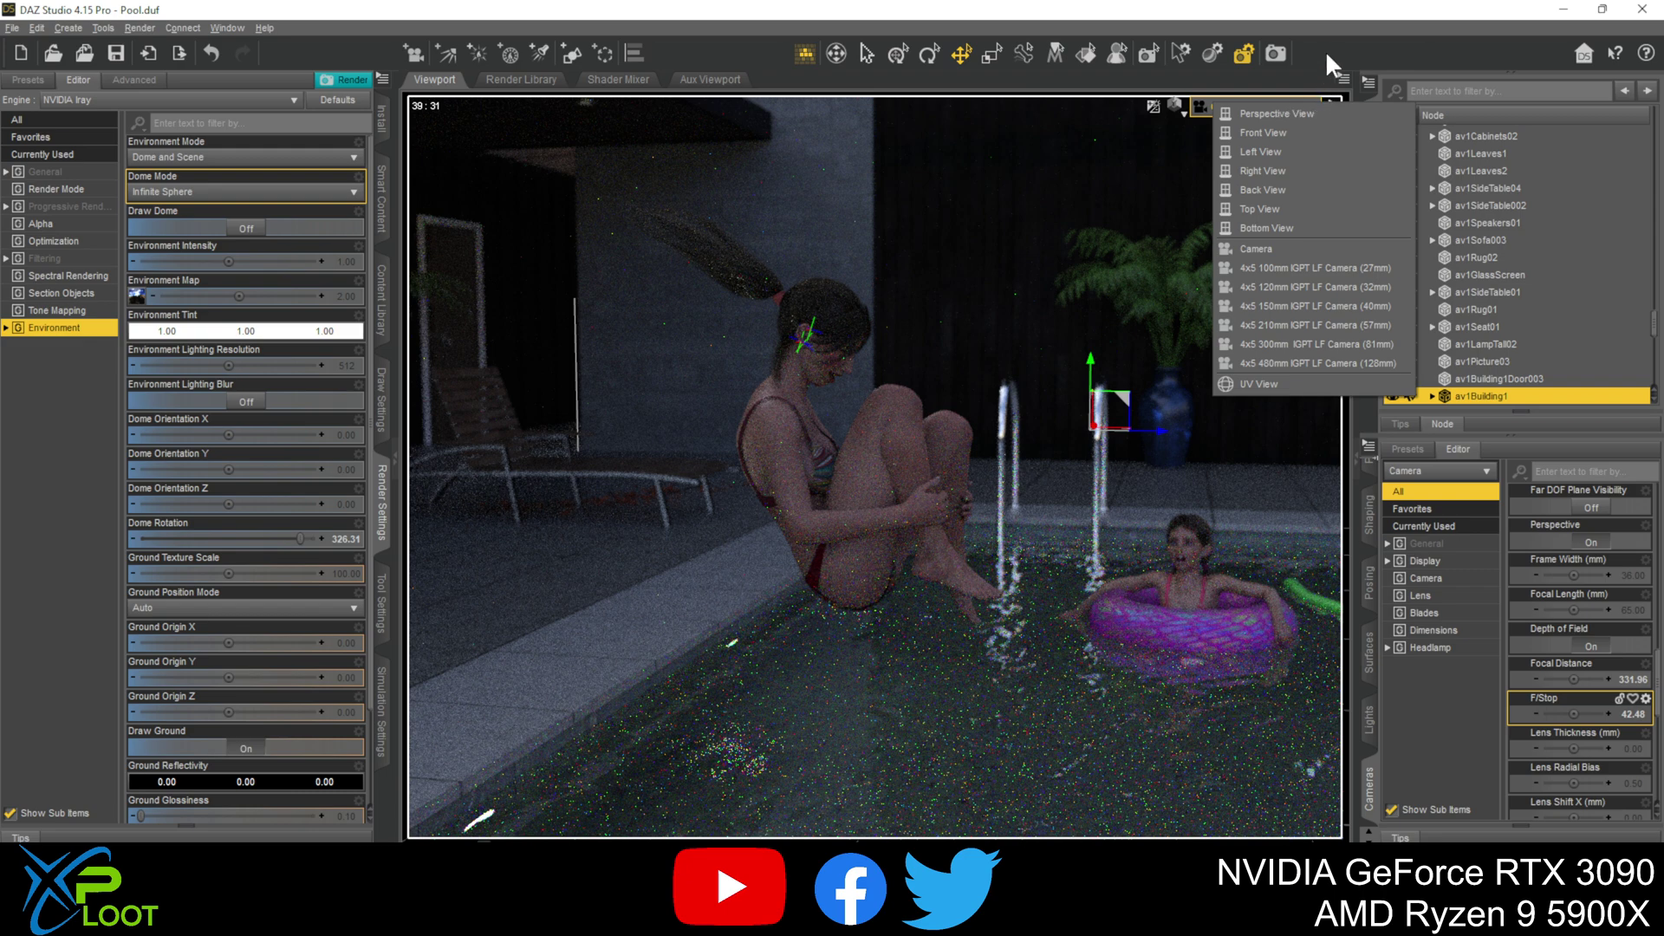
pyautogui.click(1354, 23)
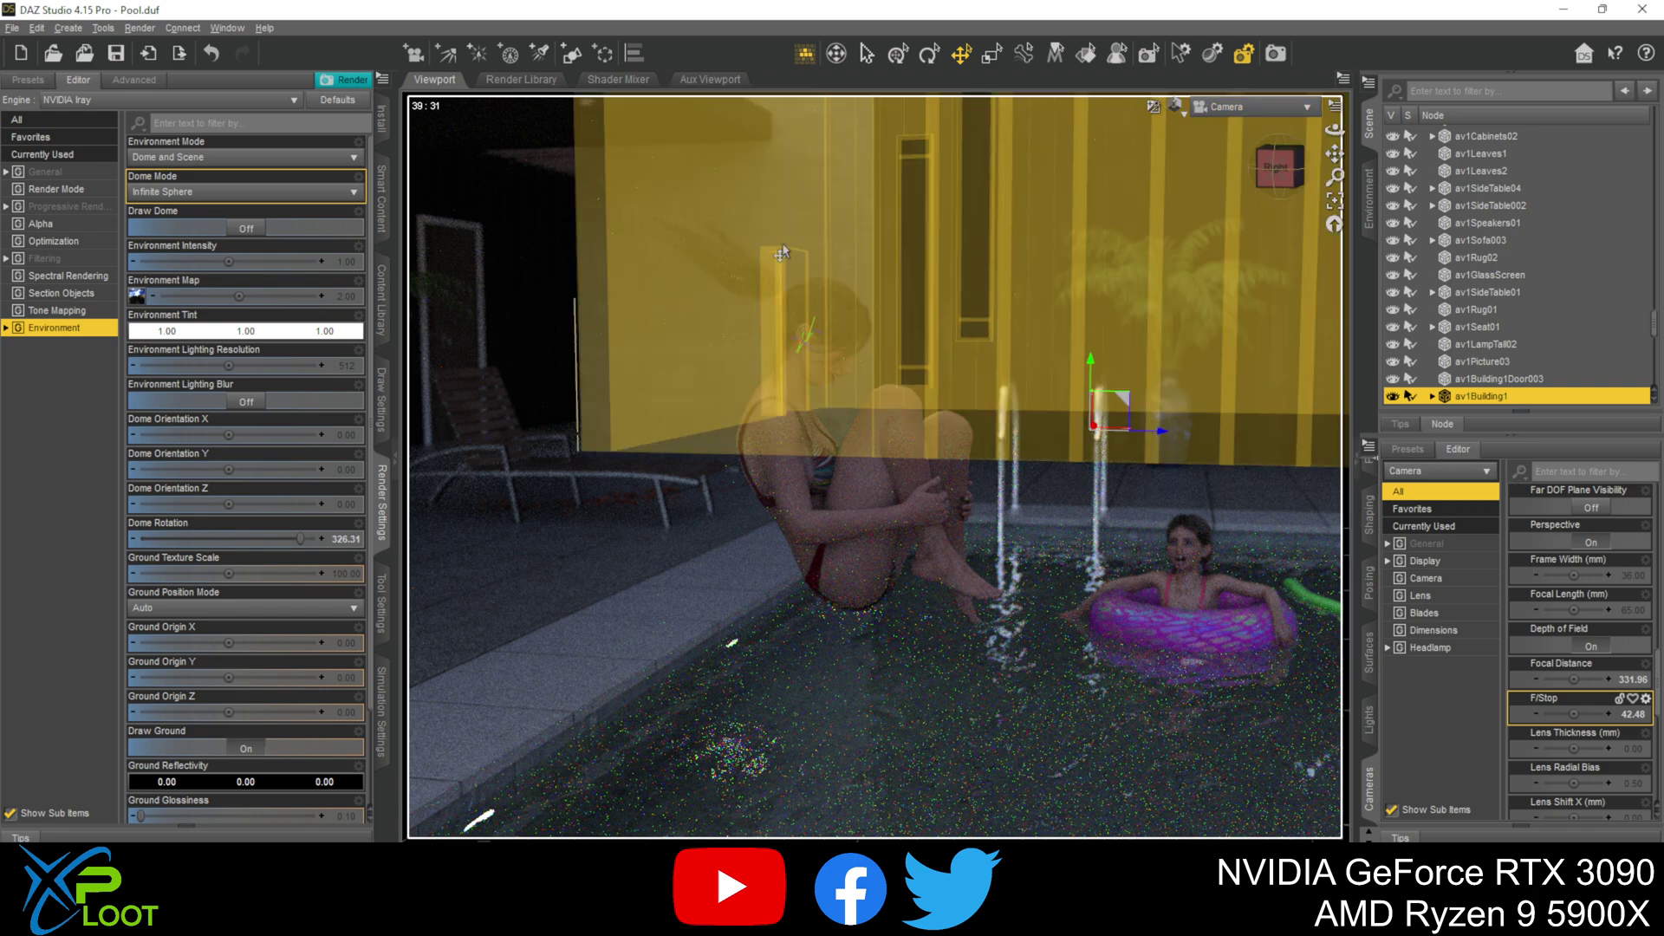
pyautogui.click(1175, 104)
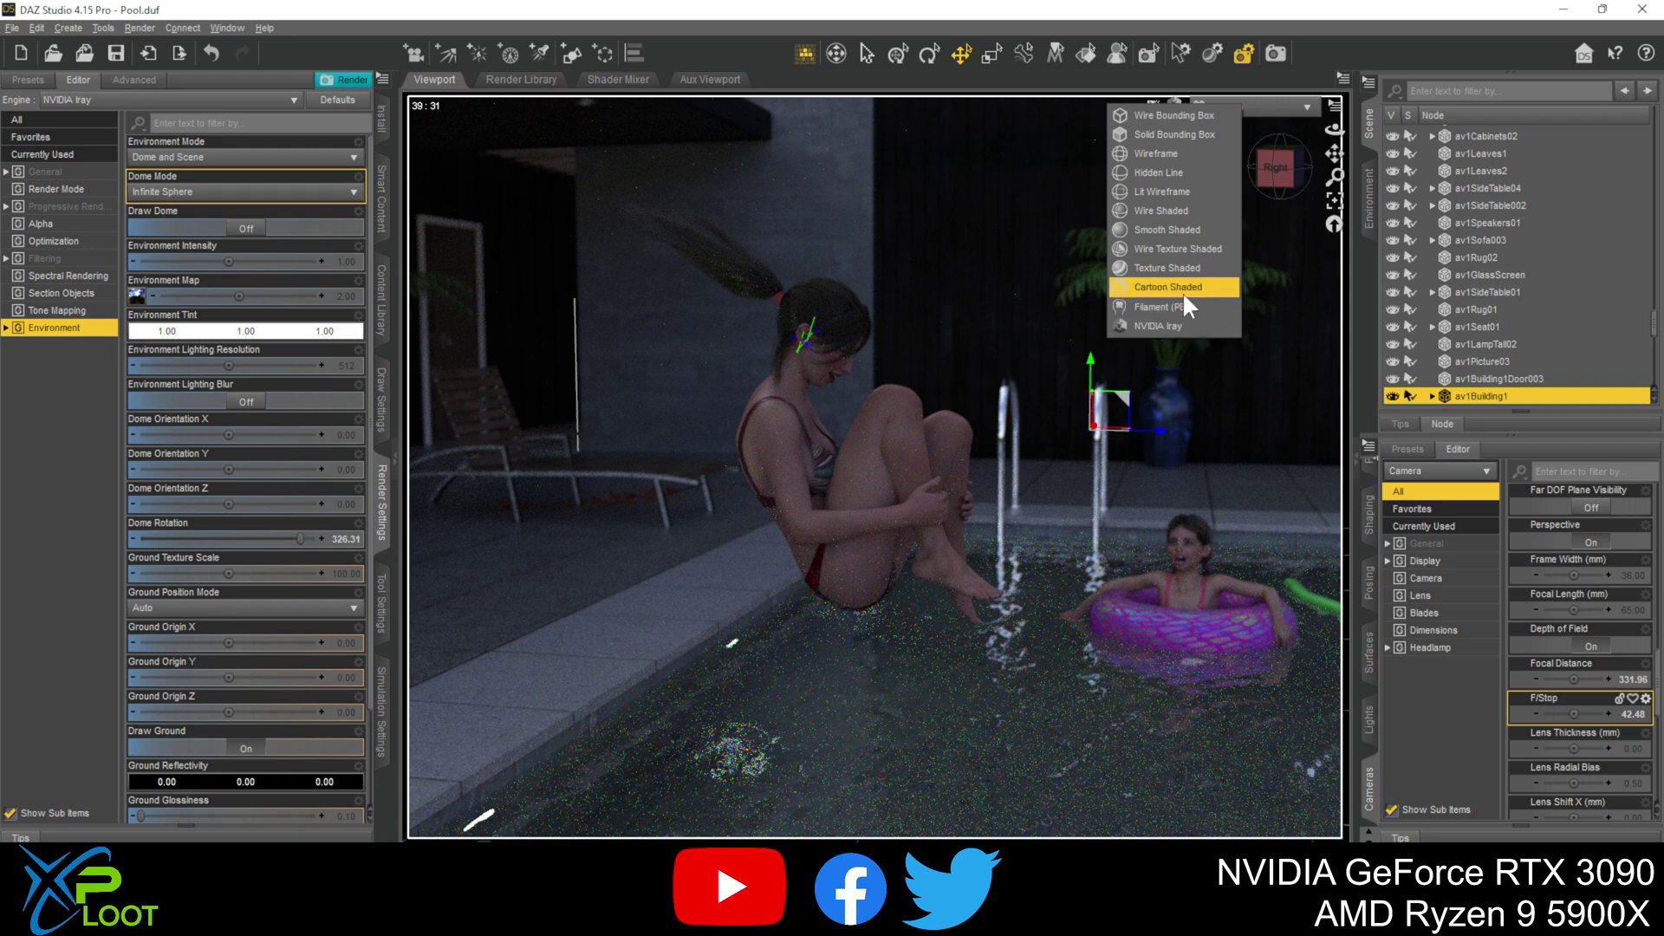
# Switch the viewport to Texture Shaded and set Camera's Headlamp Mode to Auto
pyautogui.click(1166, 268)
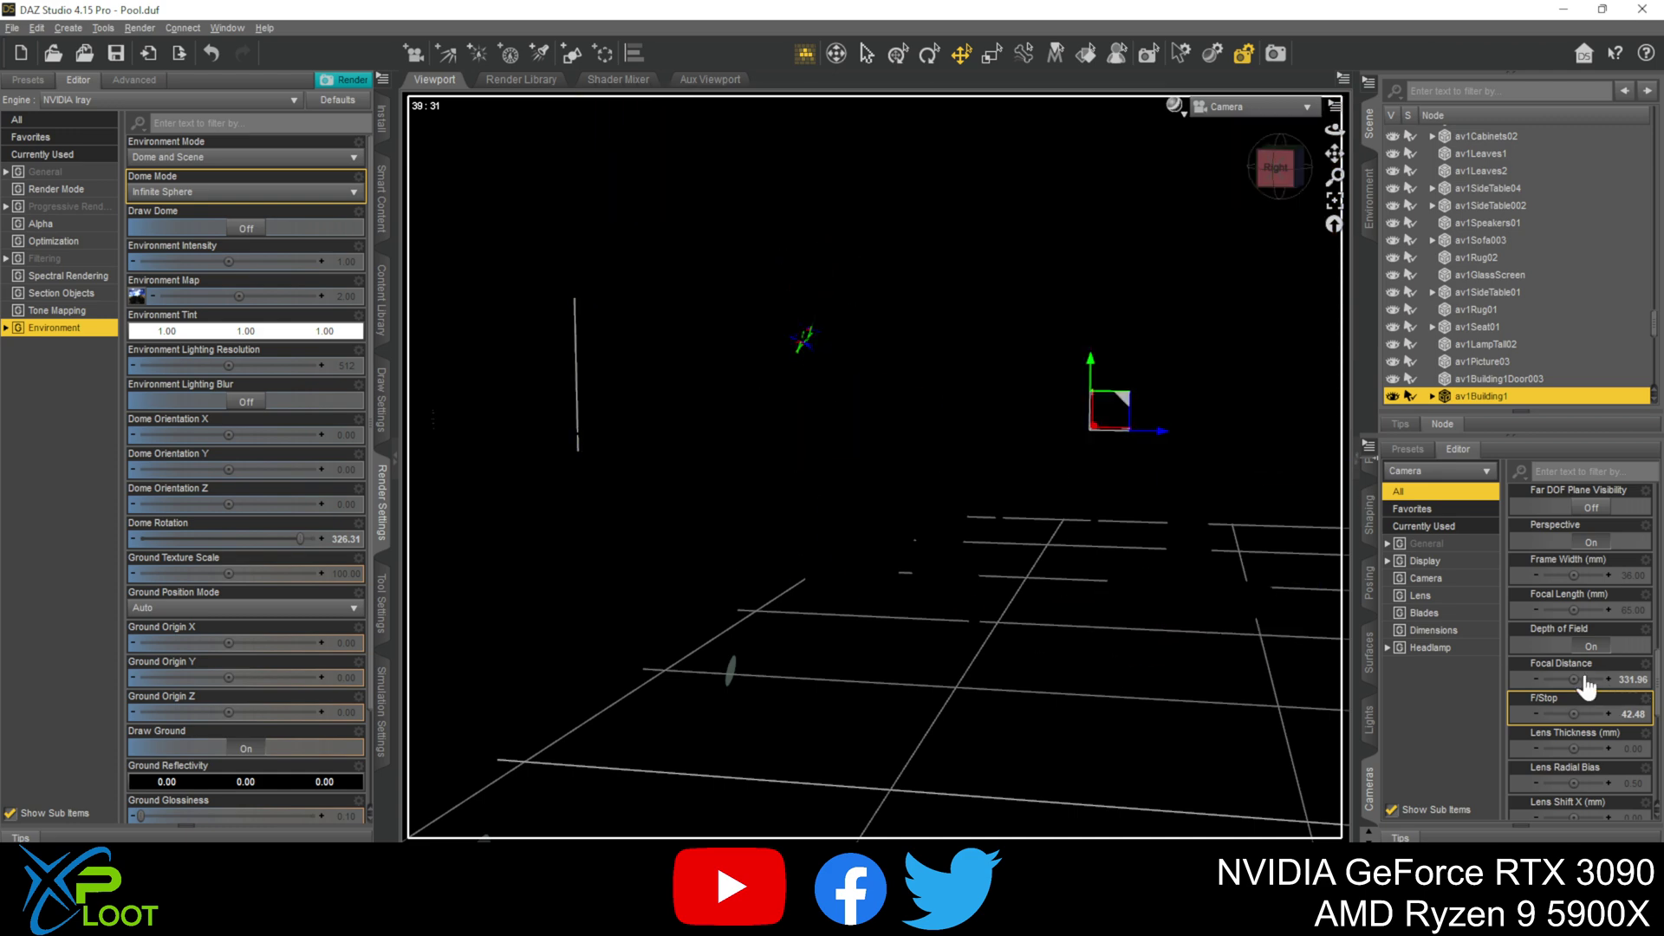
pyautogui.click(1431, 650)
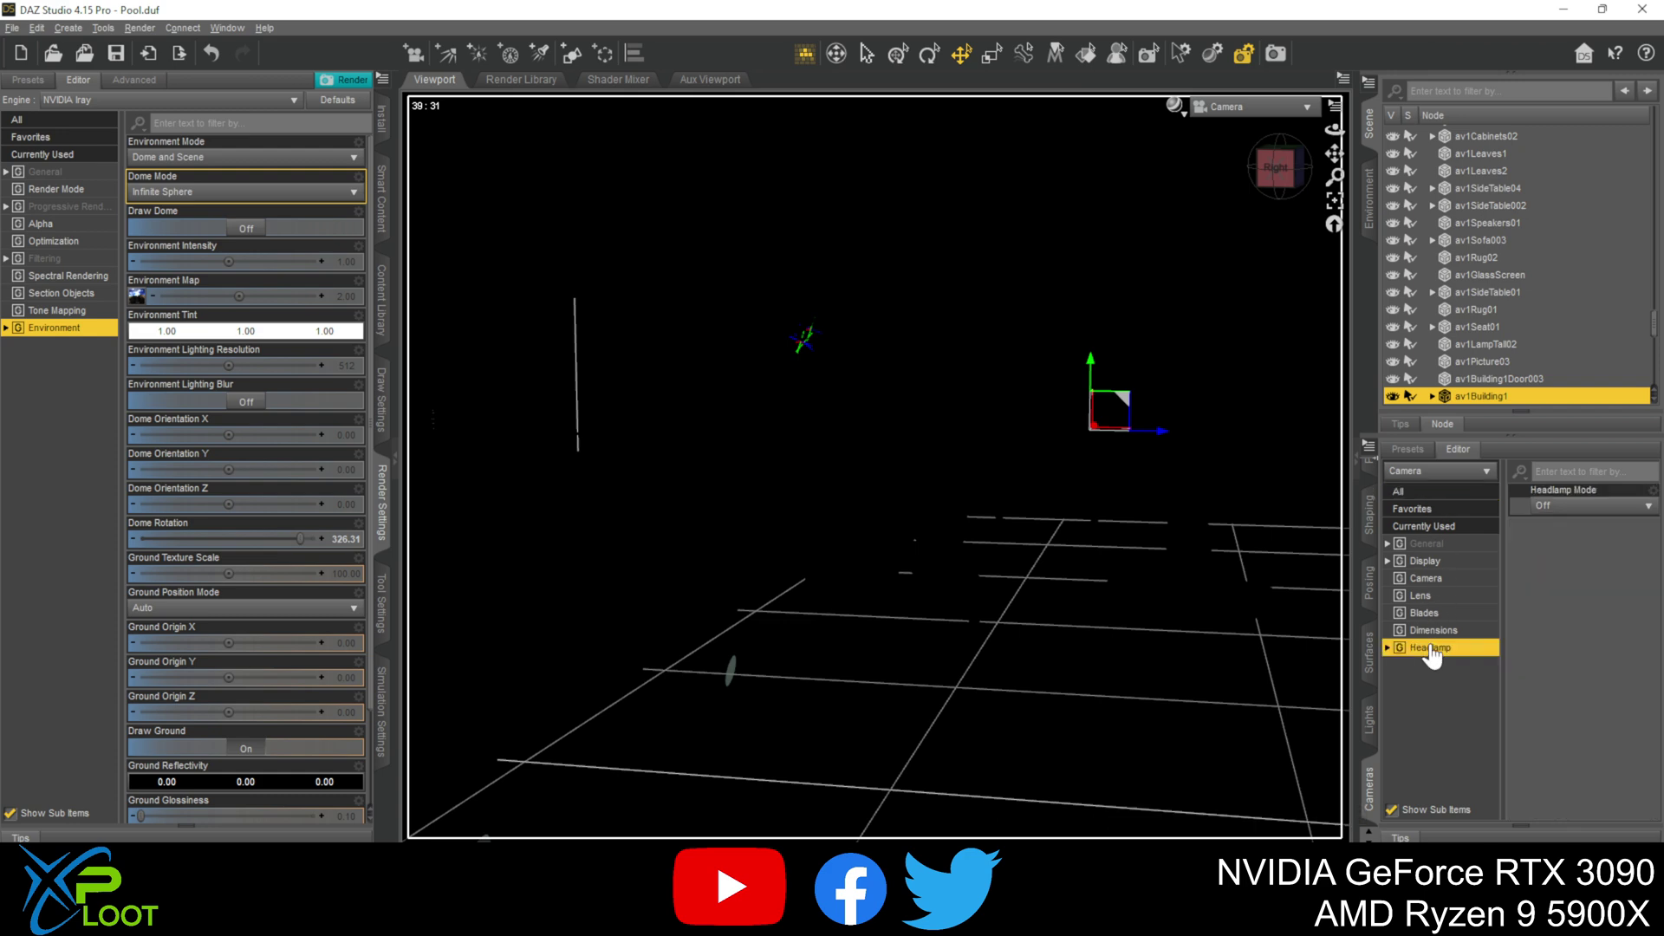
pyautogui.click(1577, 520)
pyautogui.click(1578, 518)
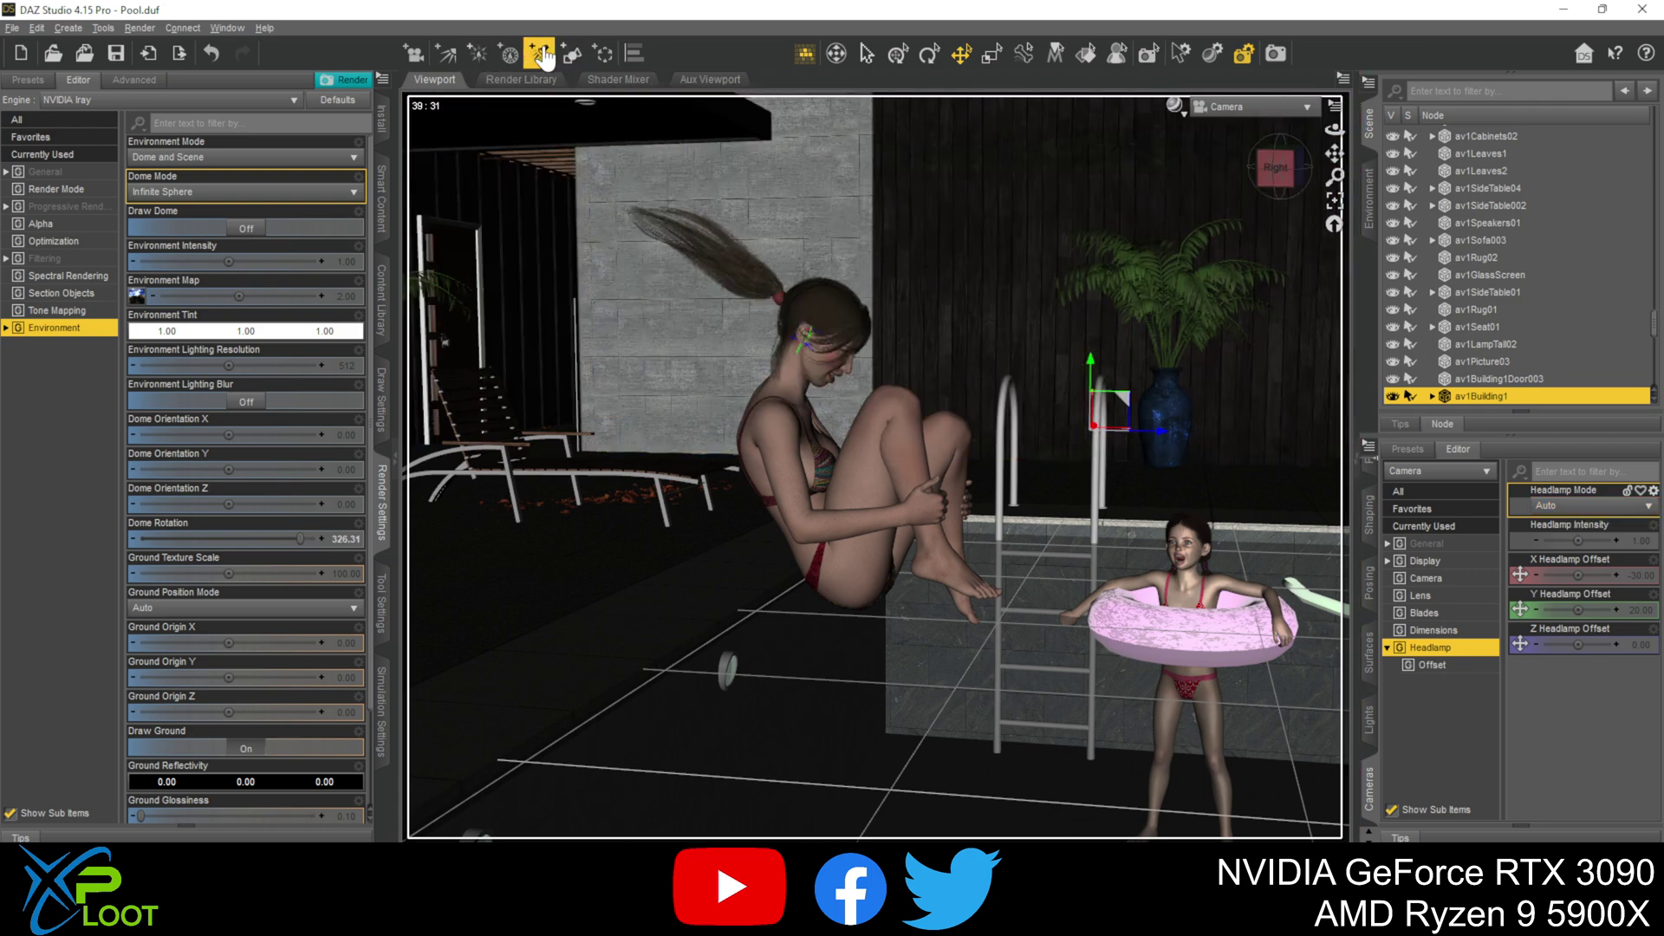
# Add a point light named PointLight to the scene
pyautogui.click(478, 56)
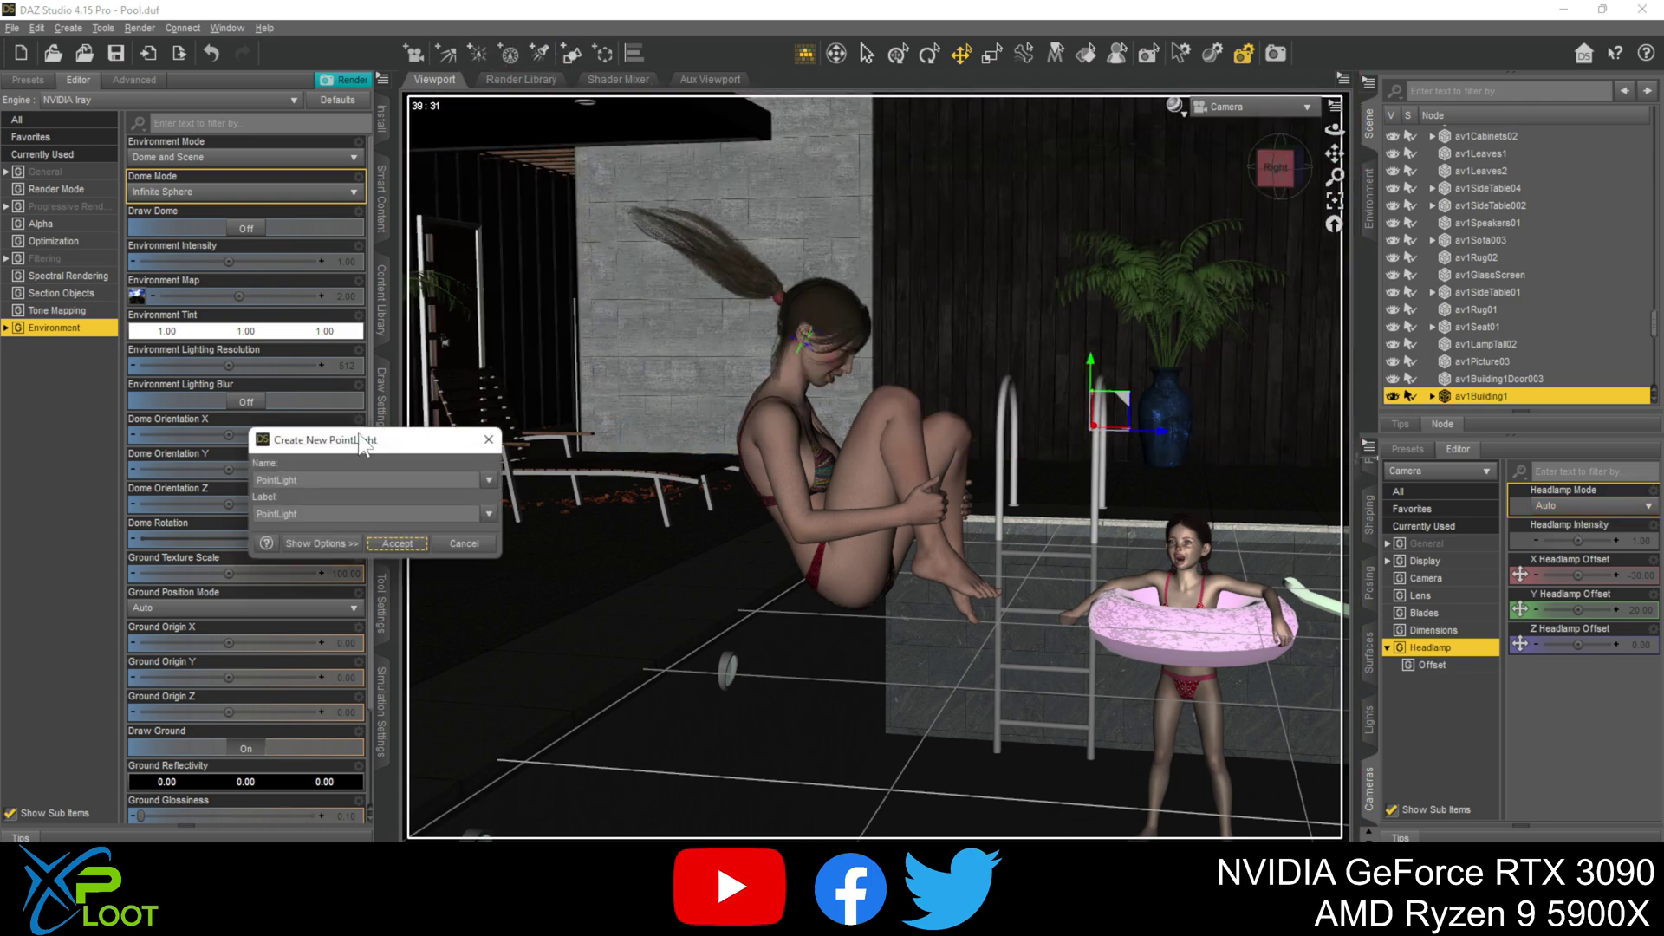
pyautogui.click(387, 553)
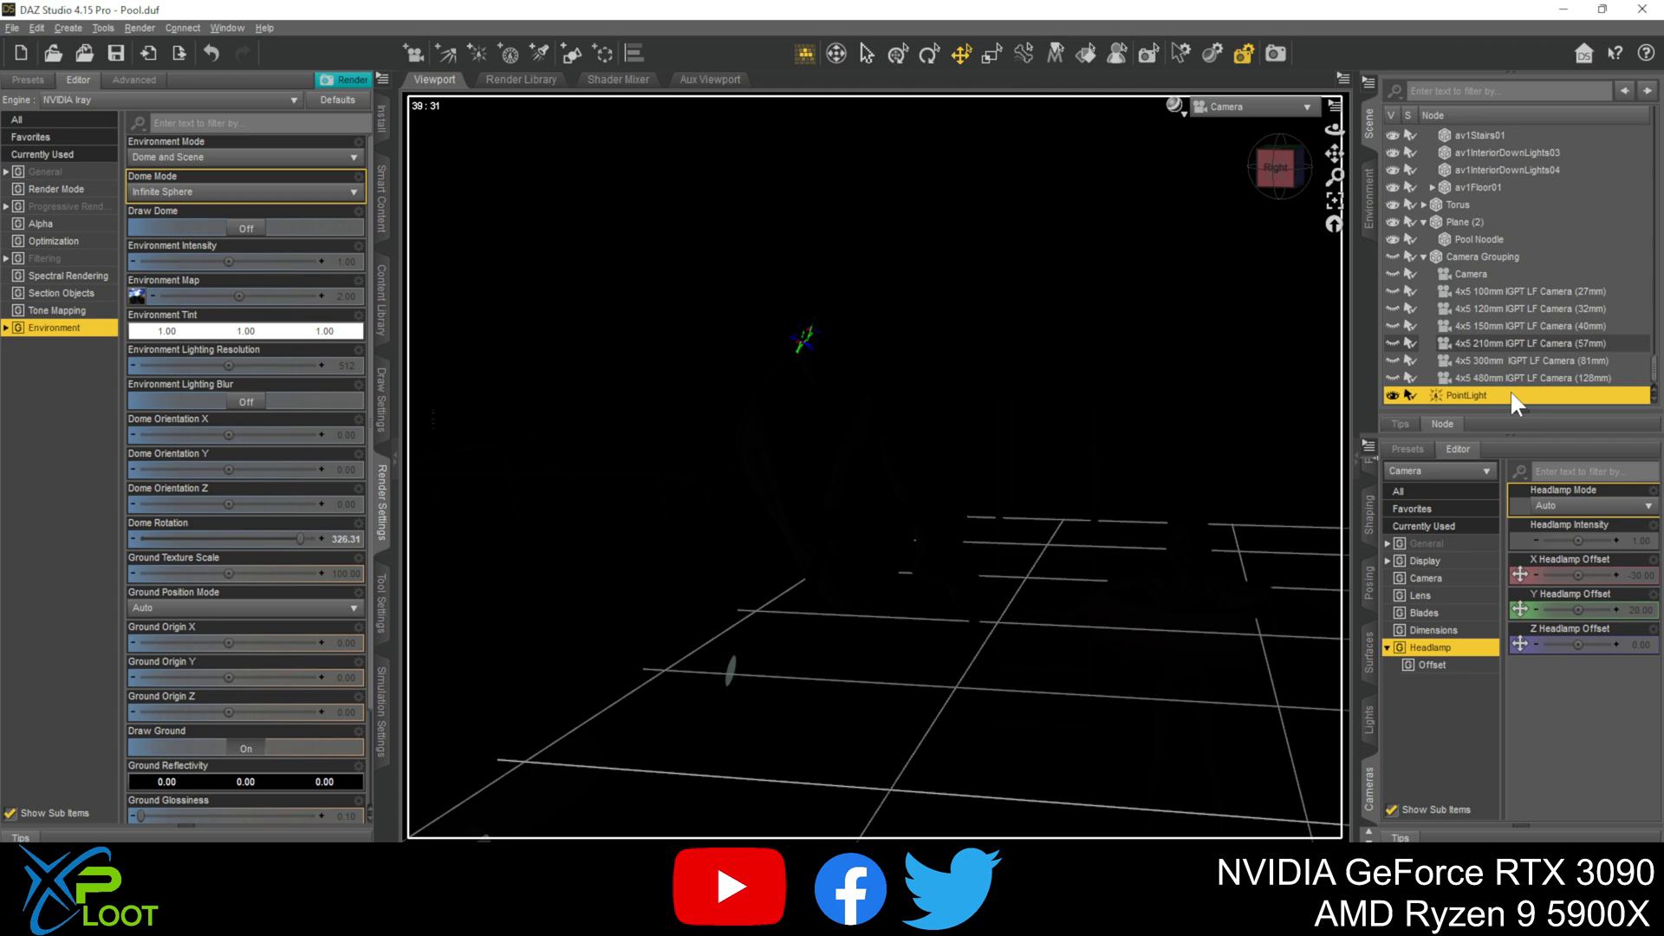
pyautogui.click(1174, 106)
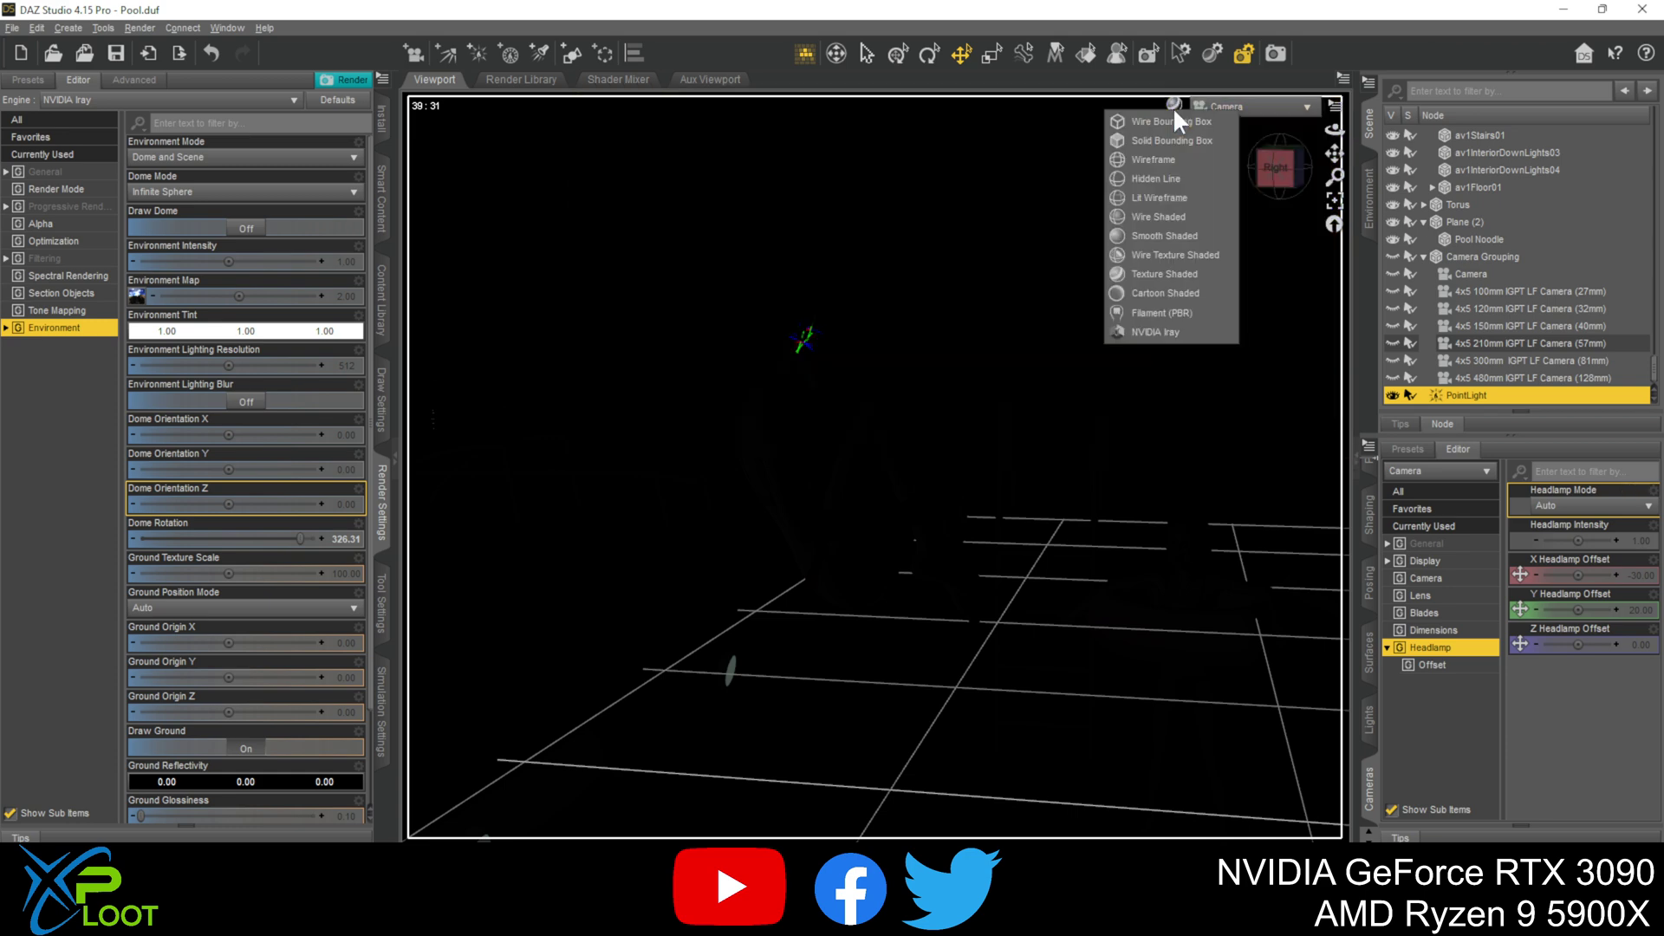
pyautogui.click(1387, 12)
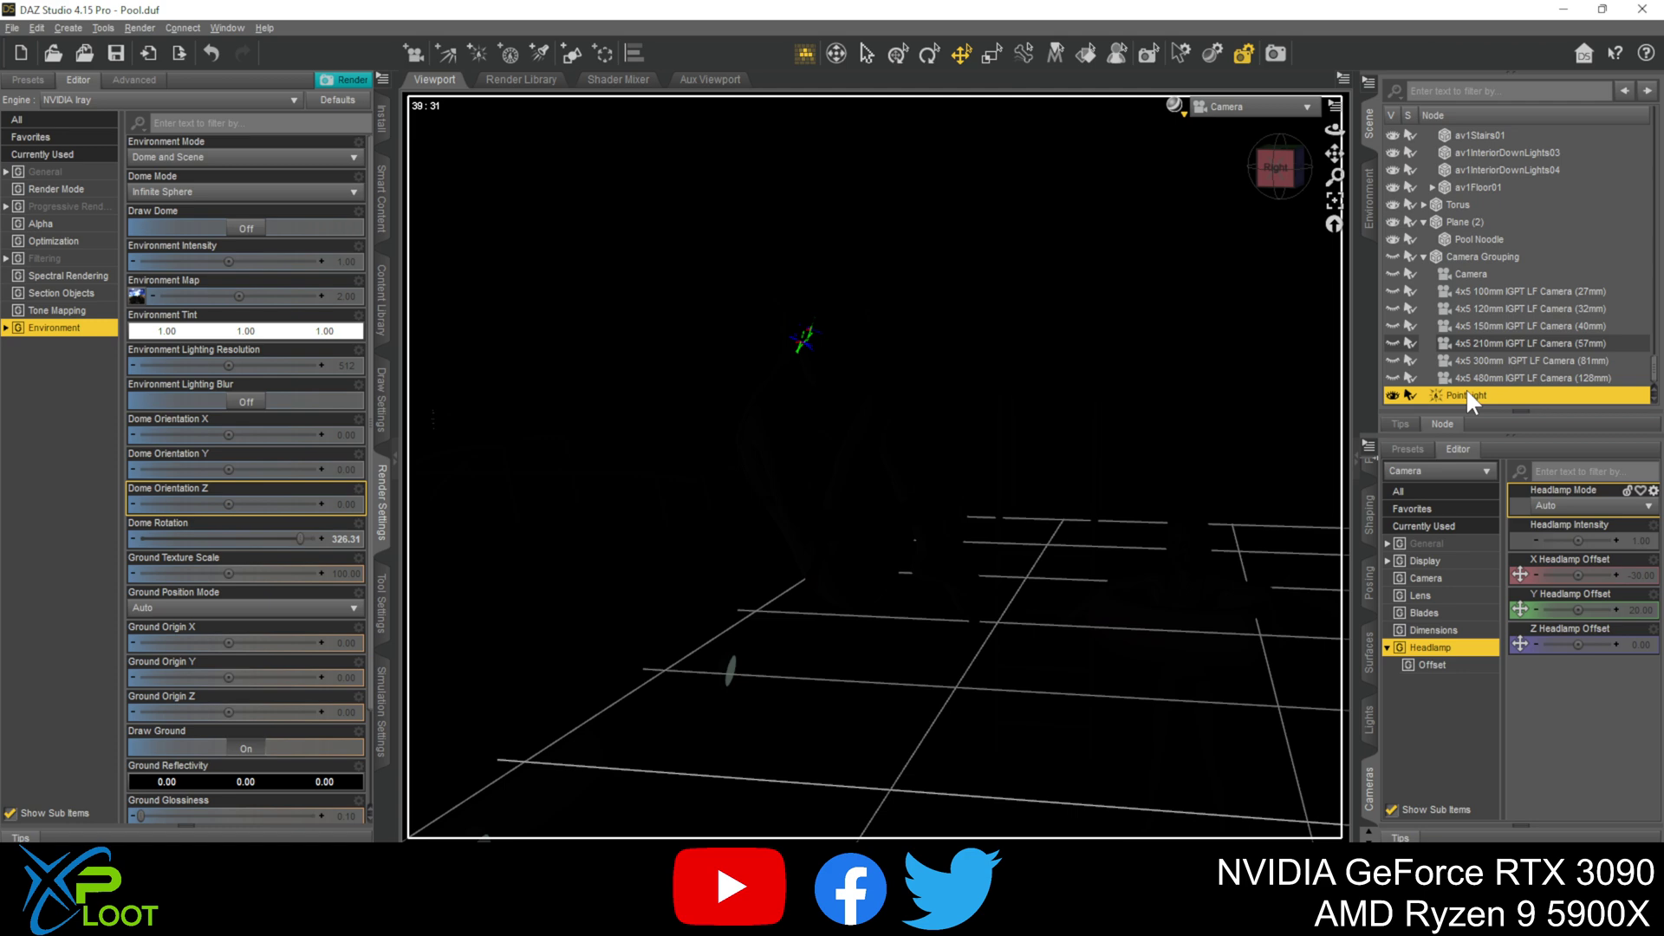
# Set Camera's Headlamp Mode to On
pyautogui.click(1581, 506)
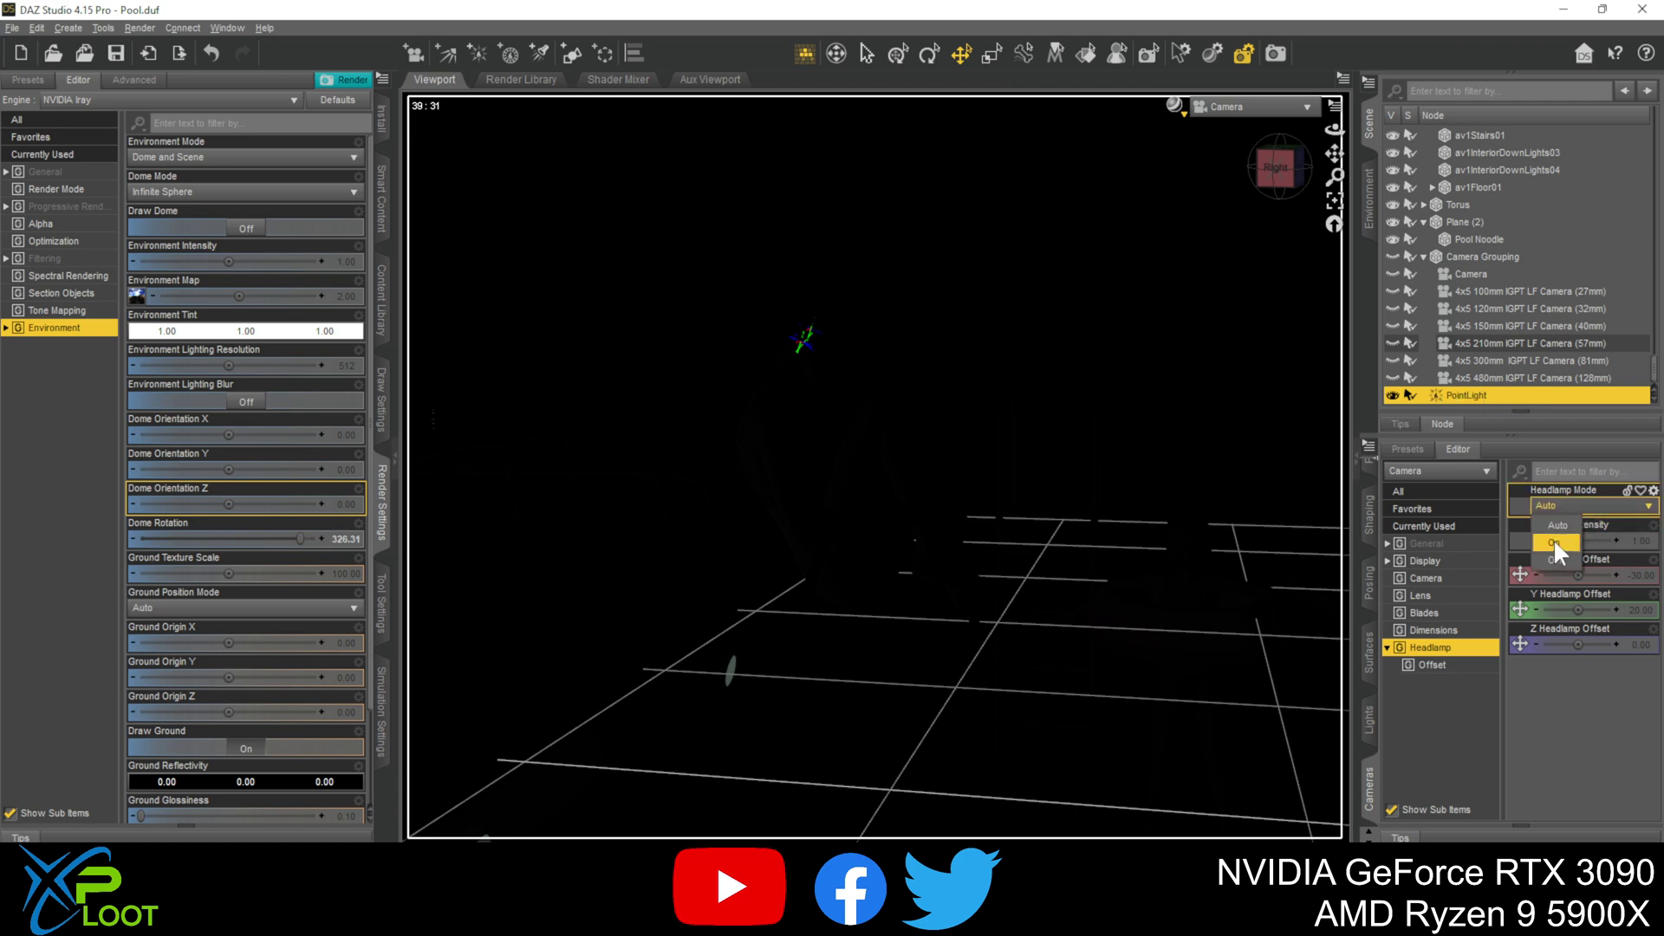
pyautogui.click(1554, 542)
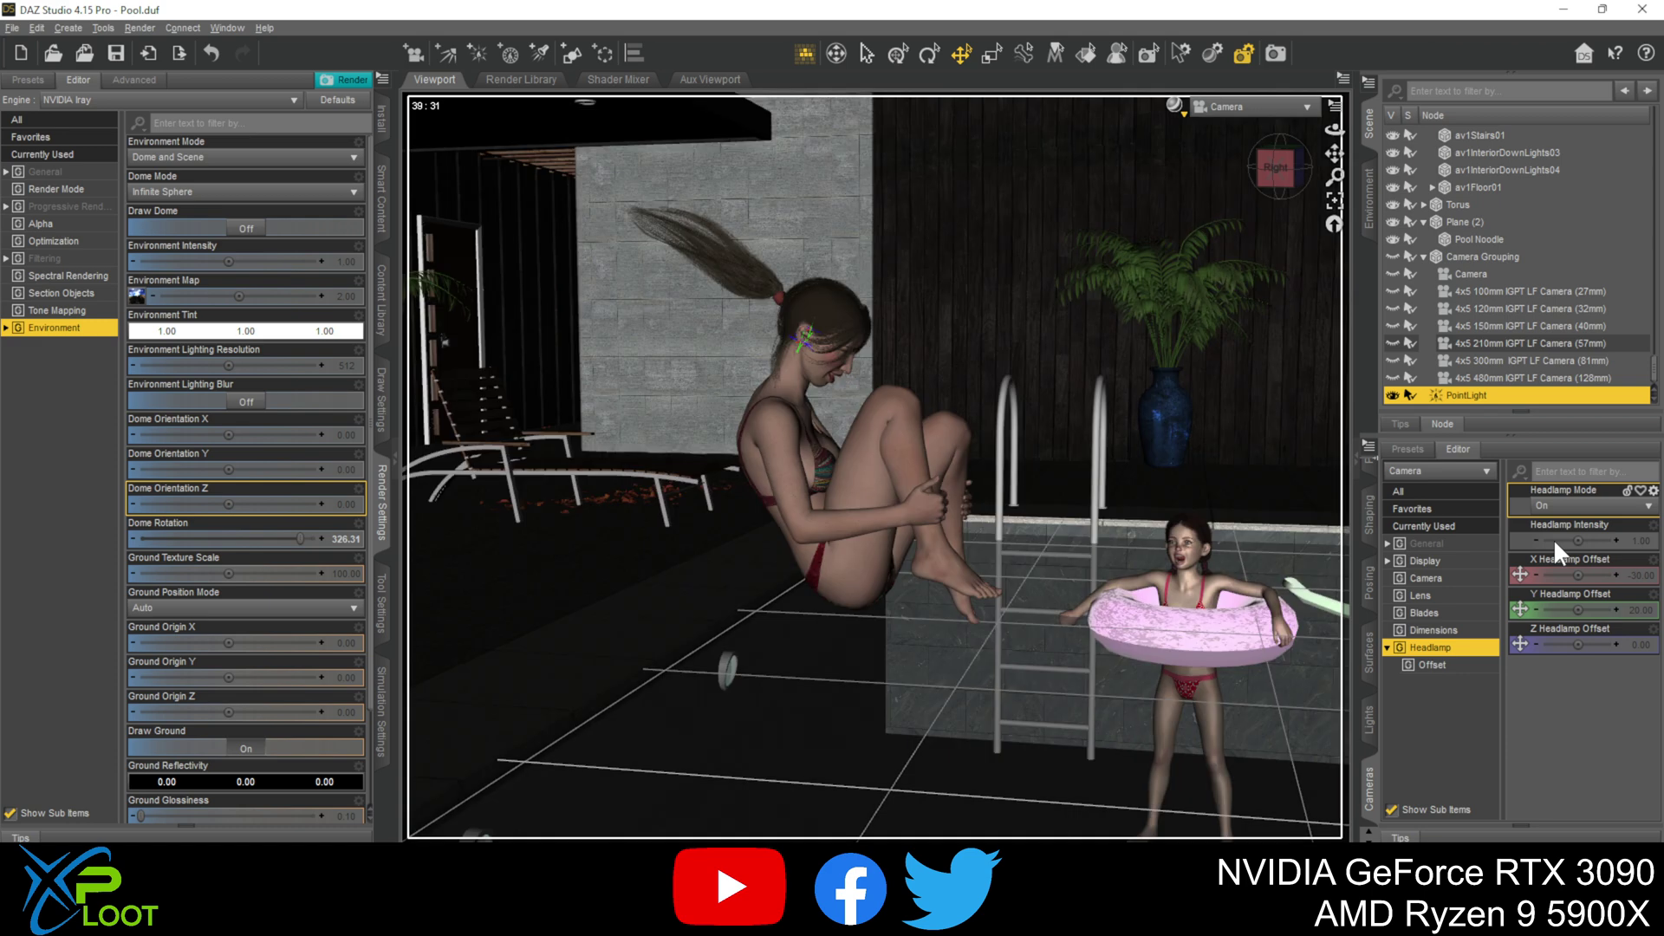
pyautogui.click(1174, 106)
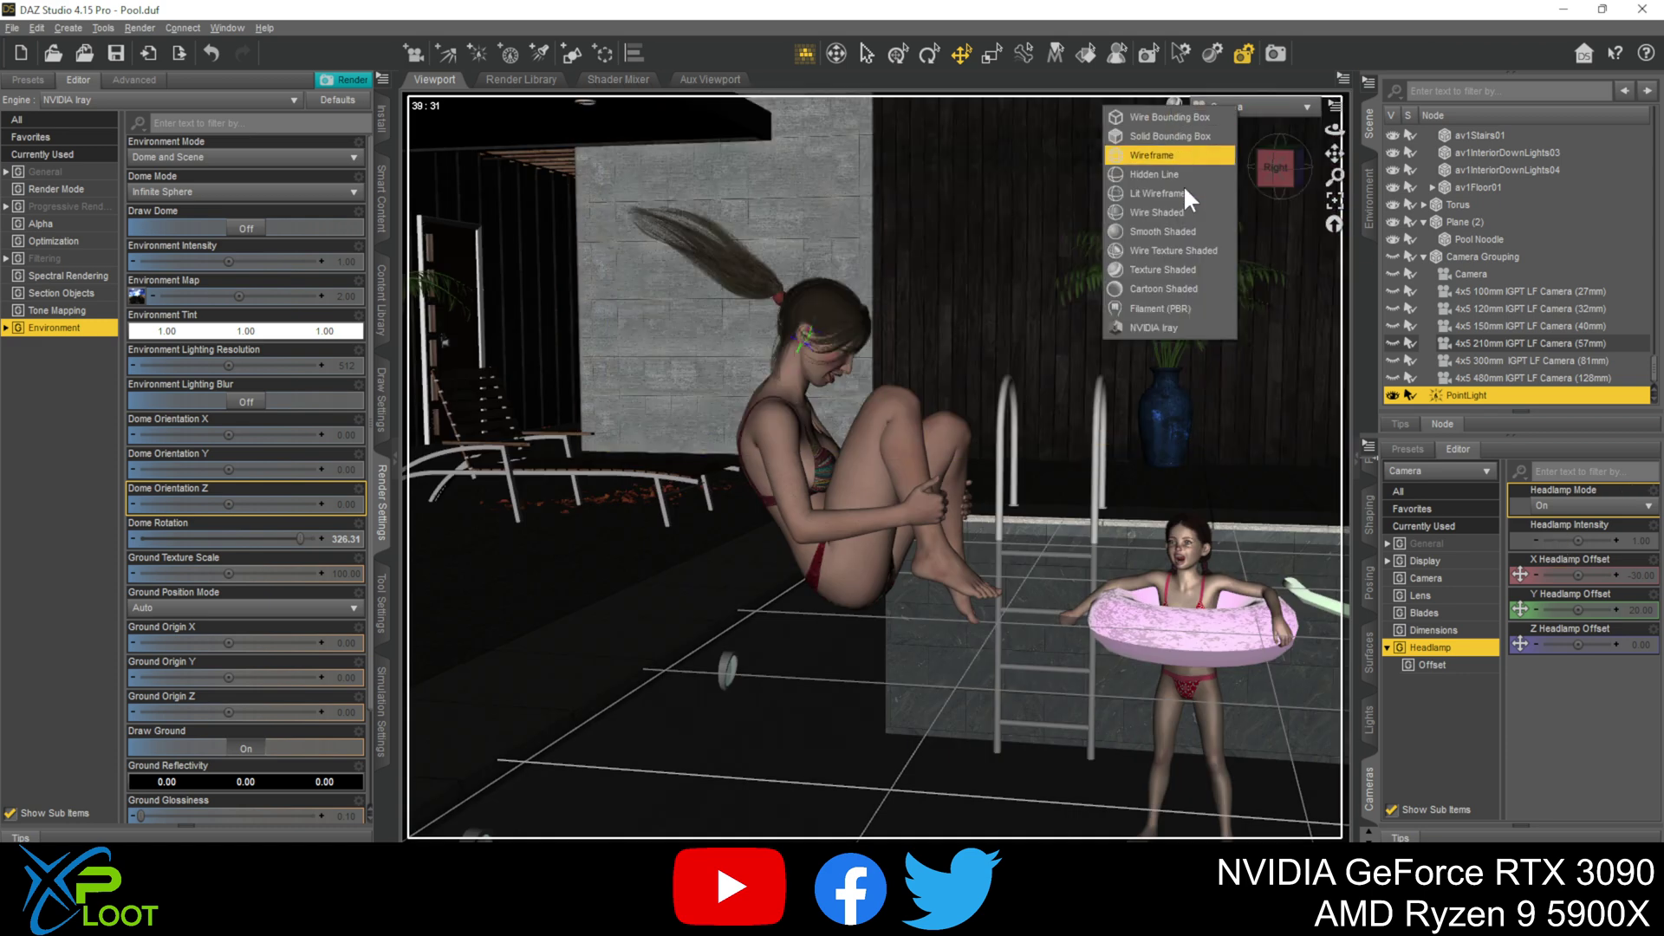
# Return the viewport to NVIDIA Iray draw style and toggle the headlamp Off and back On
pyautogui.click(1183, 328)
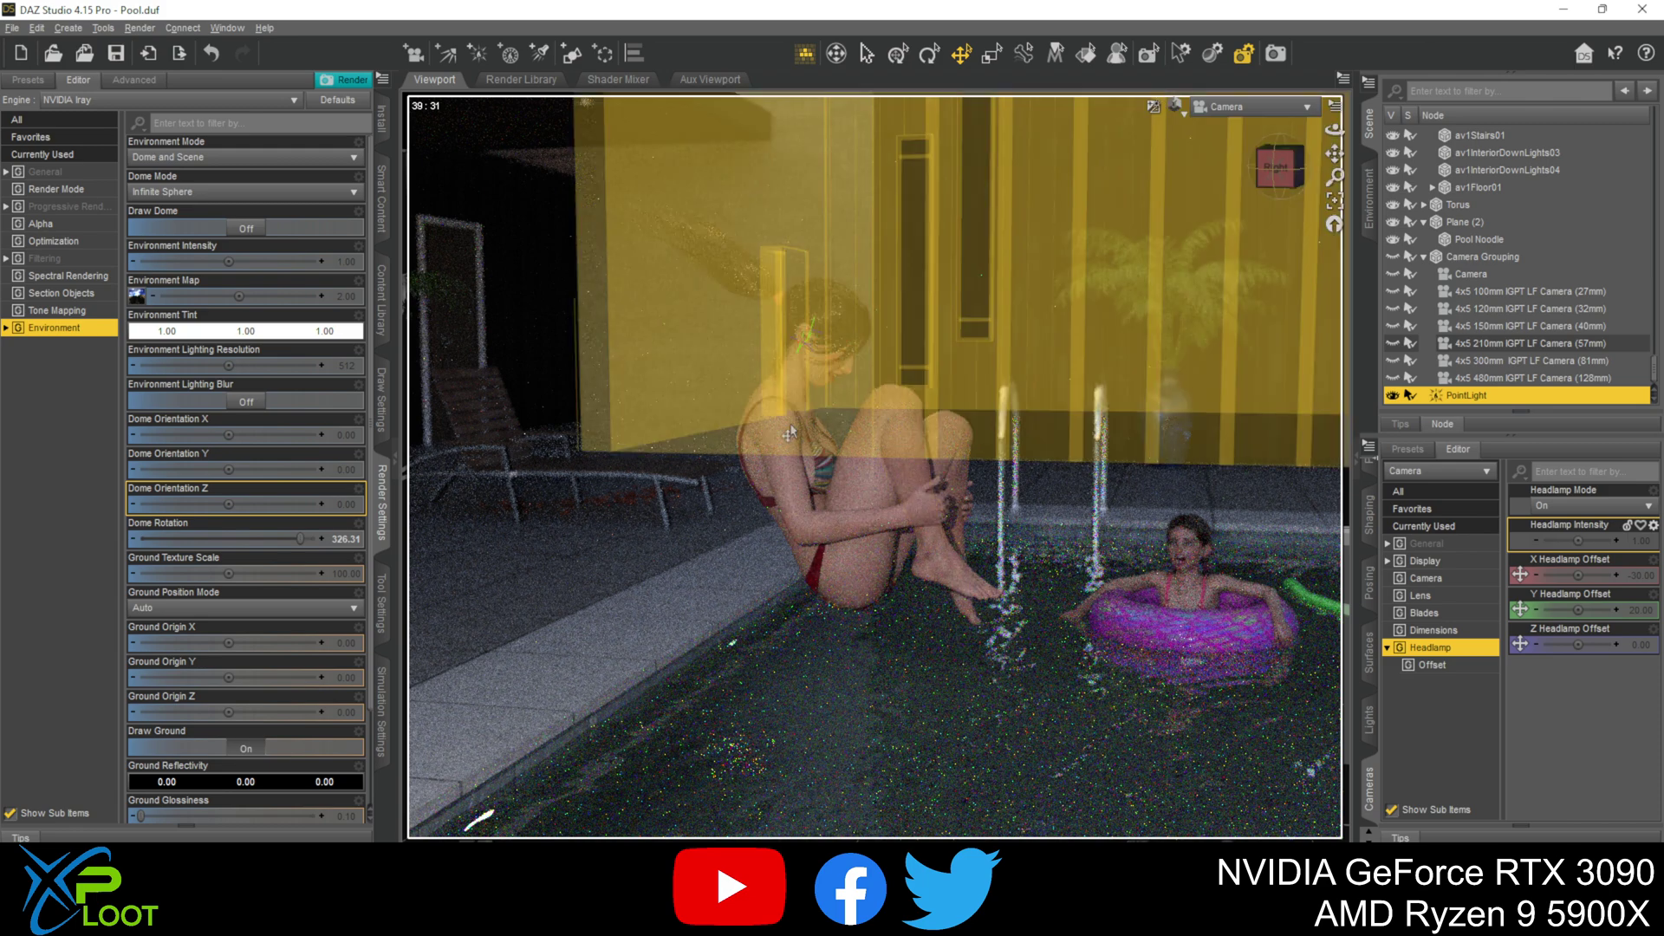
pyautogui.click(1629, 505)
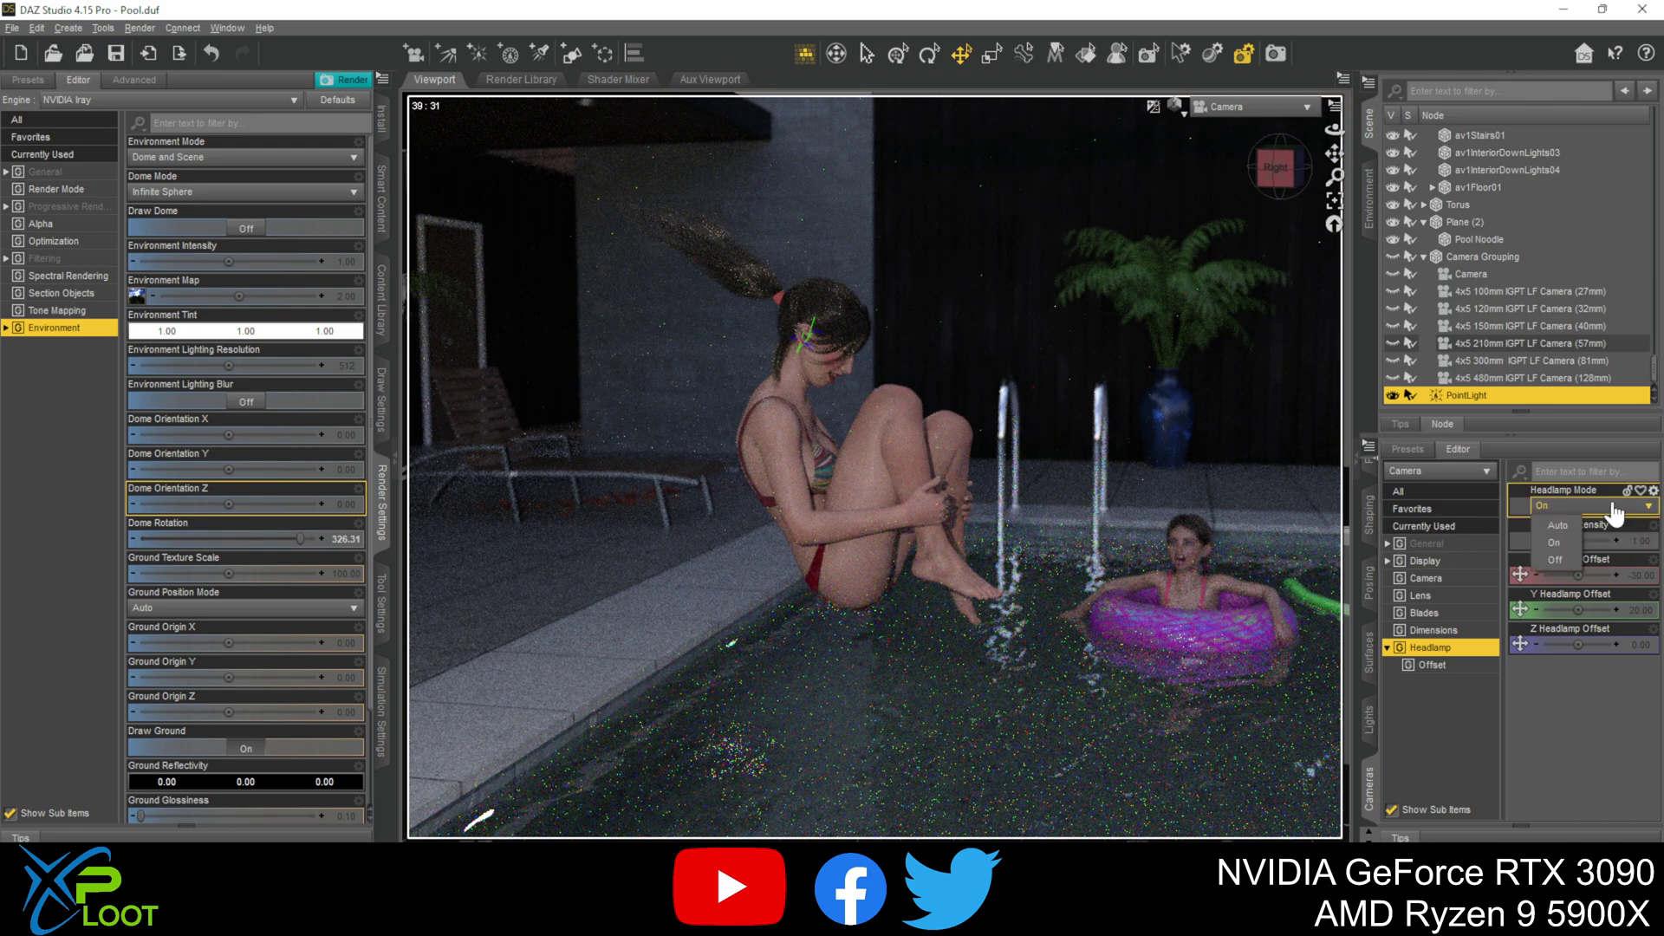
pyautogui.click(1556, 559)
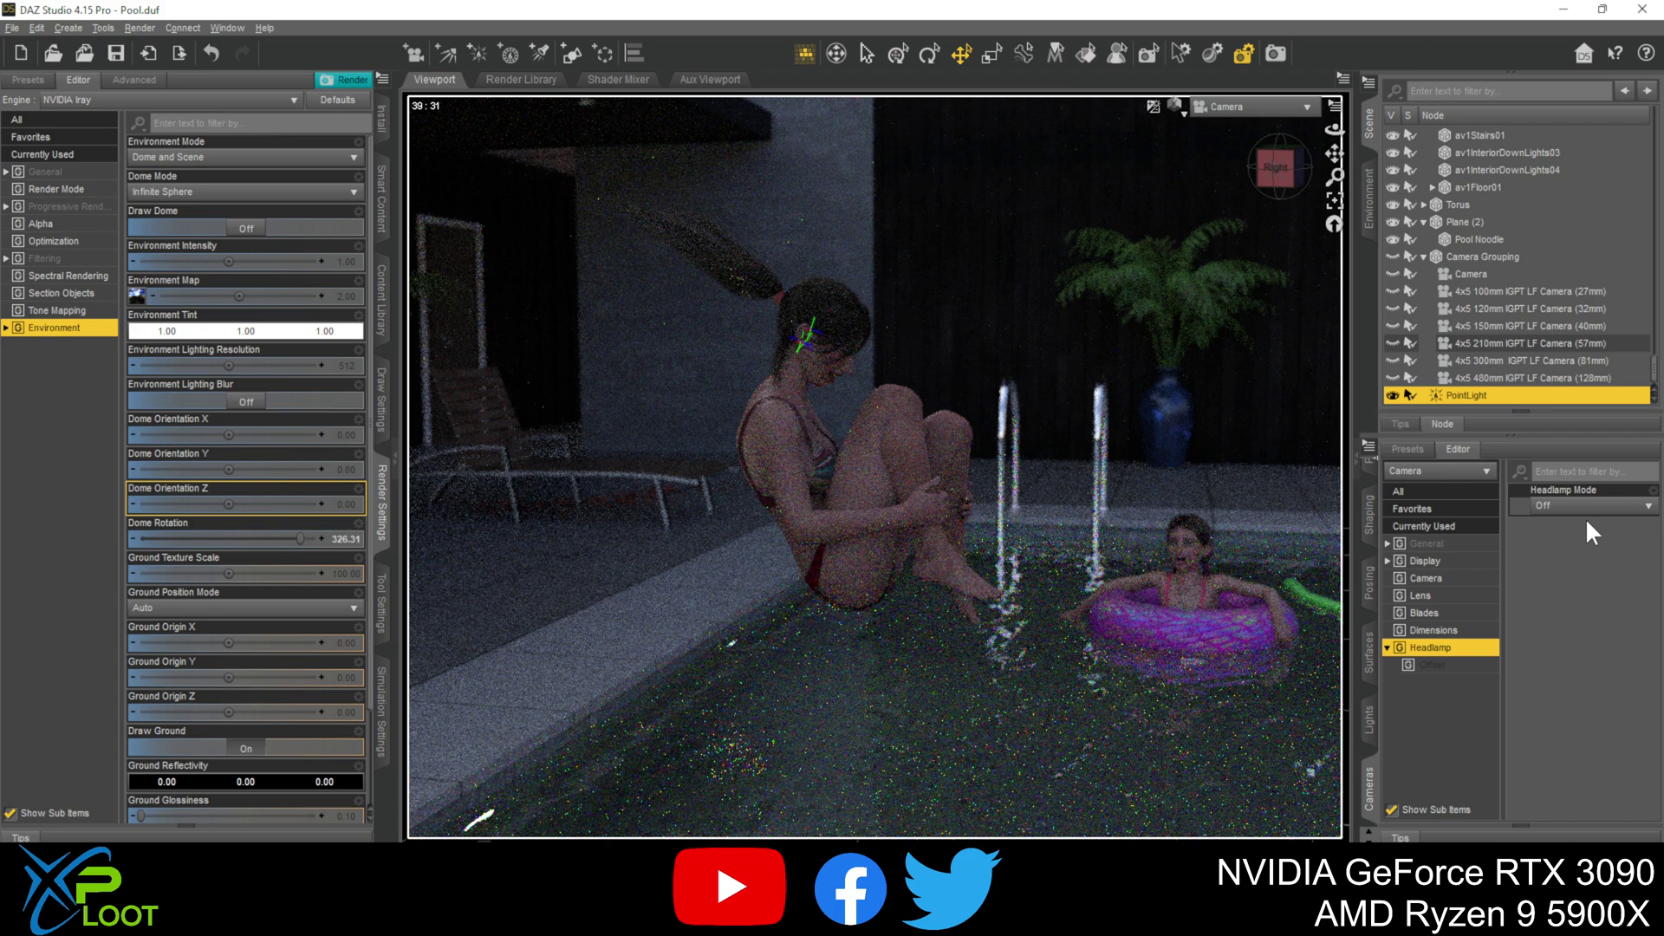
pyautogui.click(1583, 510)
pyautogui.click(1563, 545)
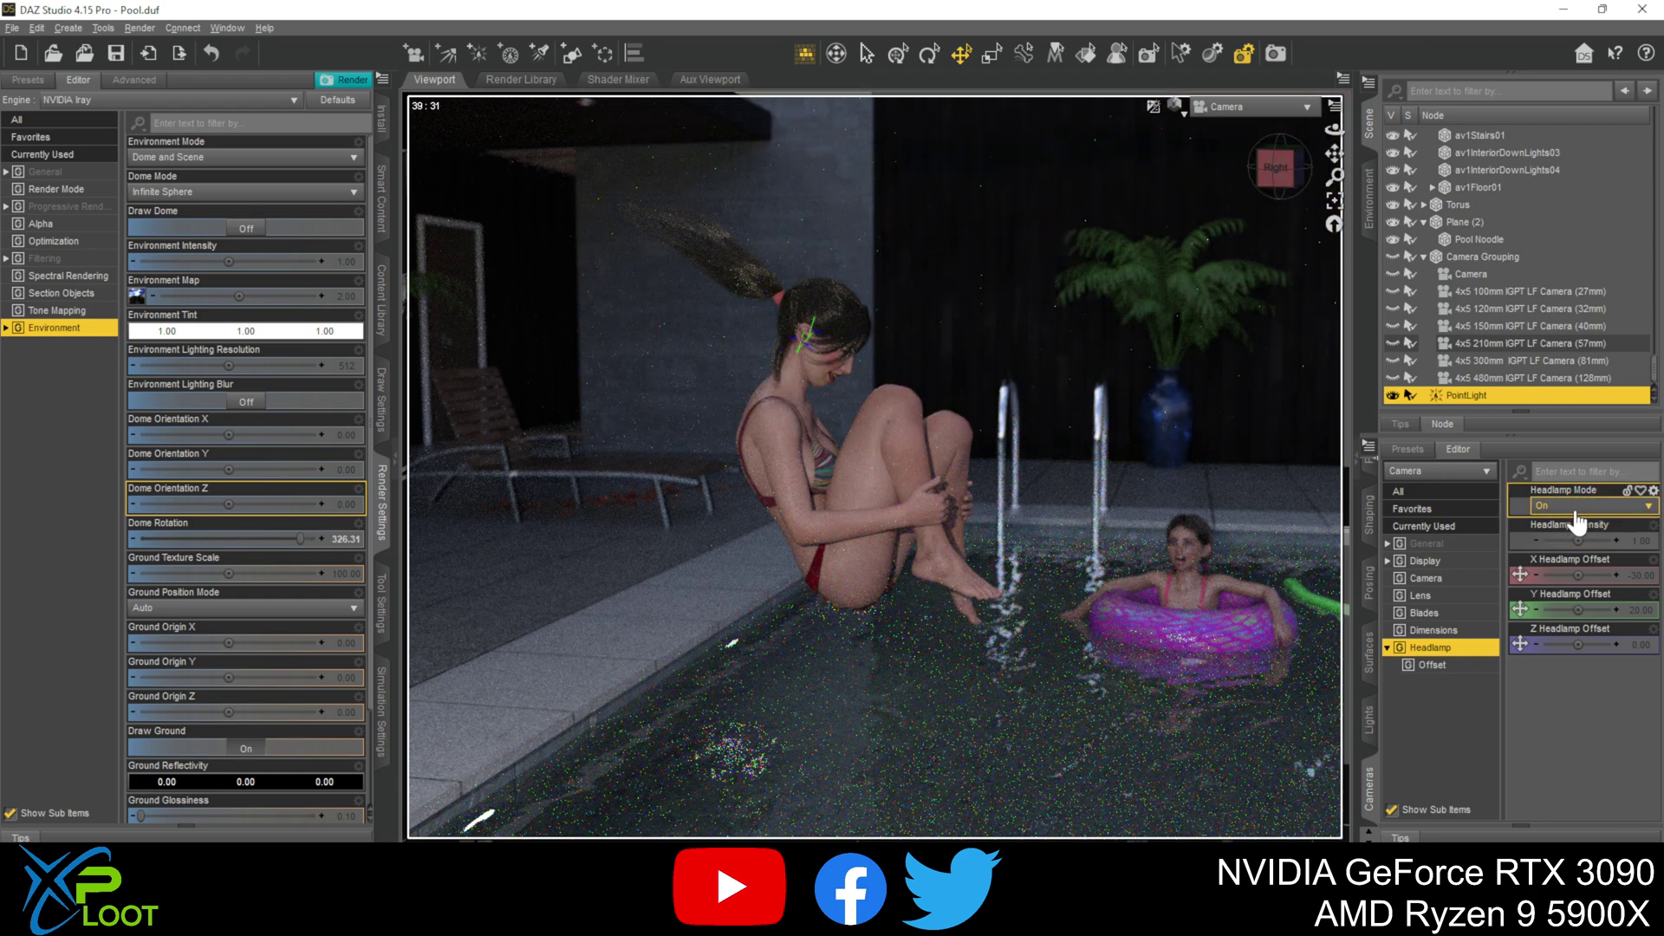
# Create a new camera named 'Utility Cam'
pyautogui.click(416, 53)
pyautogui.tripleClick(326, 477)
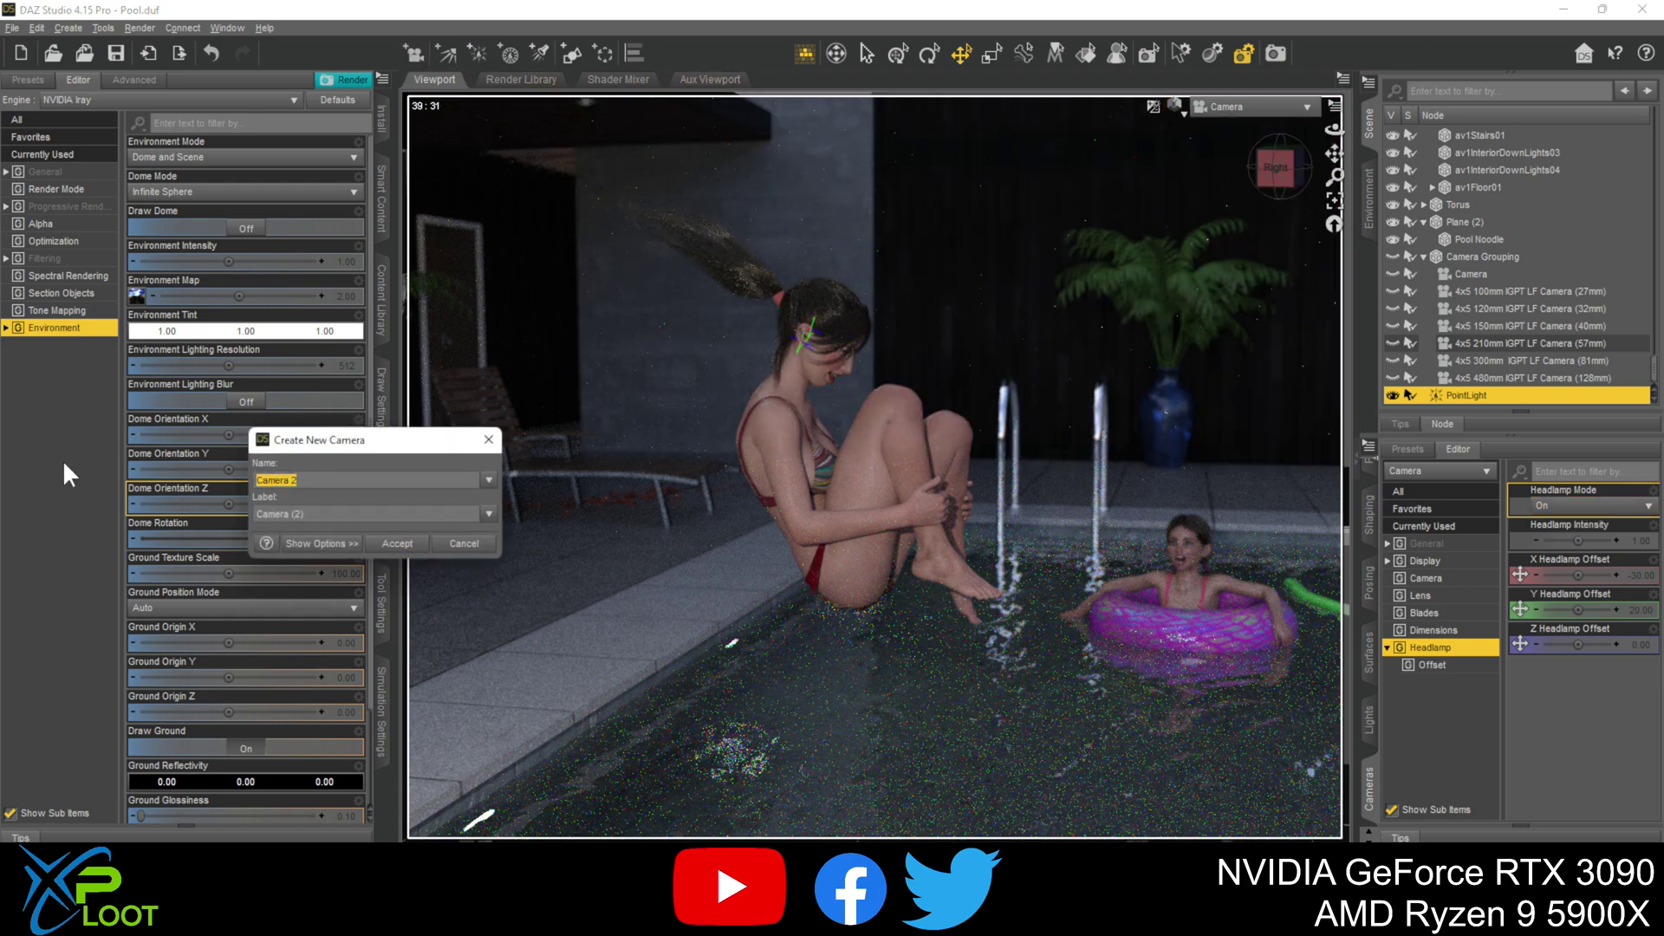
pyautogui.write('Utility Cam')
pyautogui.click(353, 517)
pyautogui.click(397, 543)
# Leave the headlamp Off and switch the viewport to Texture Shaded
pyautogui.click(1251, 107)
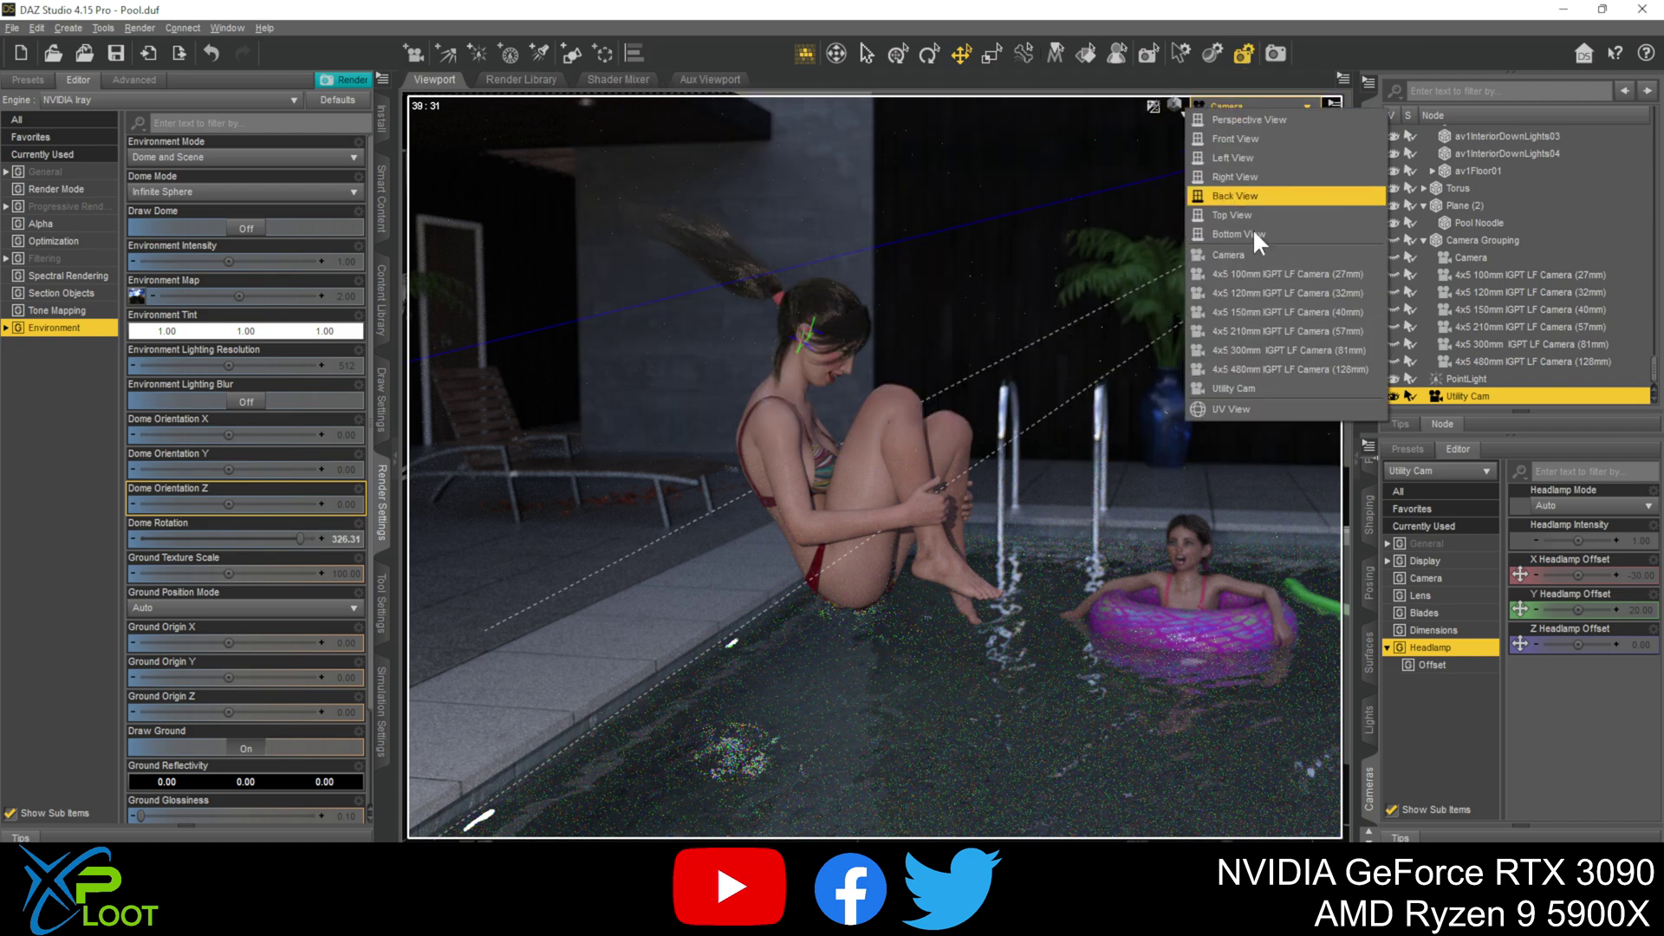
pyautogui.click(1592, 505)
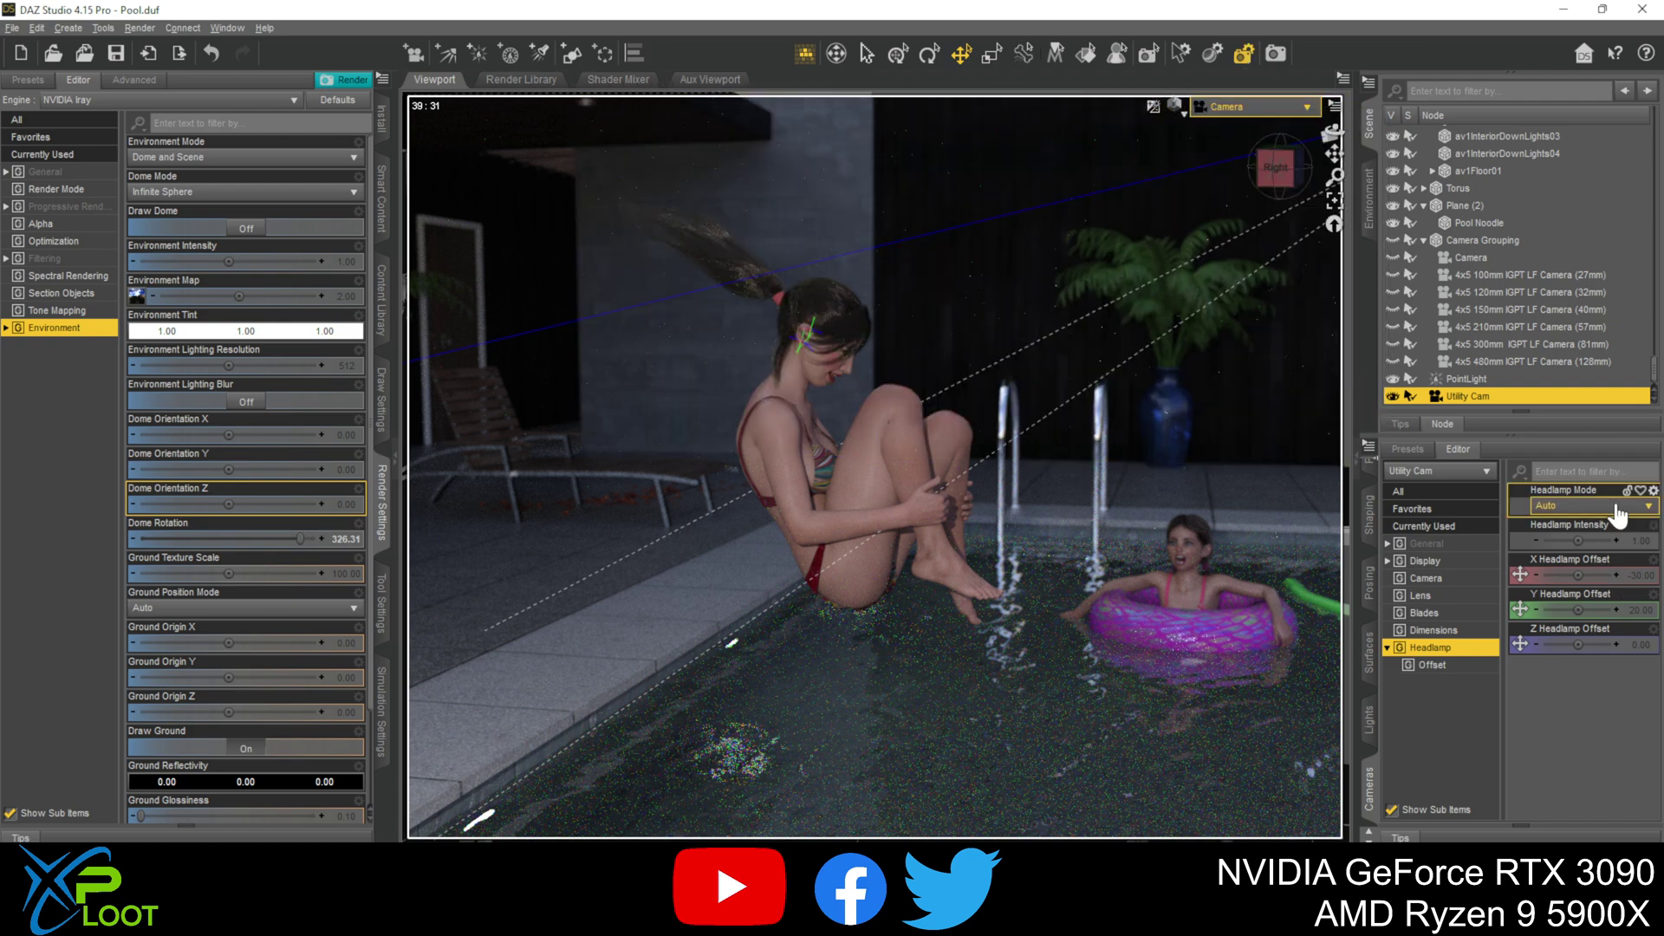
pyautogui.click(1556, 559)
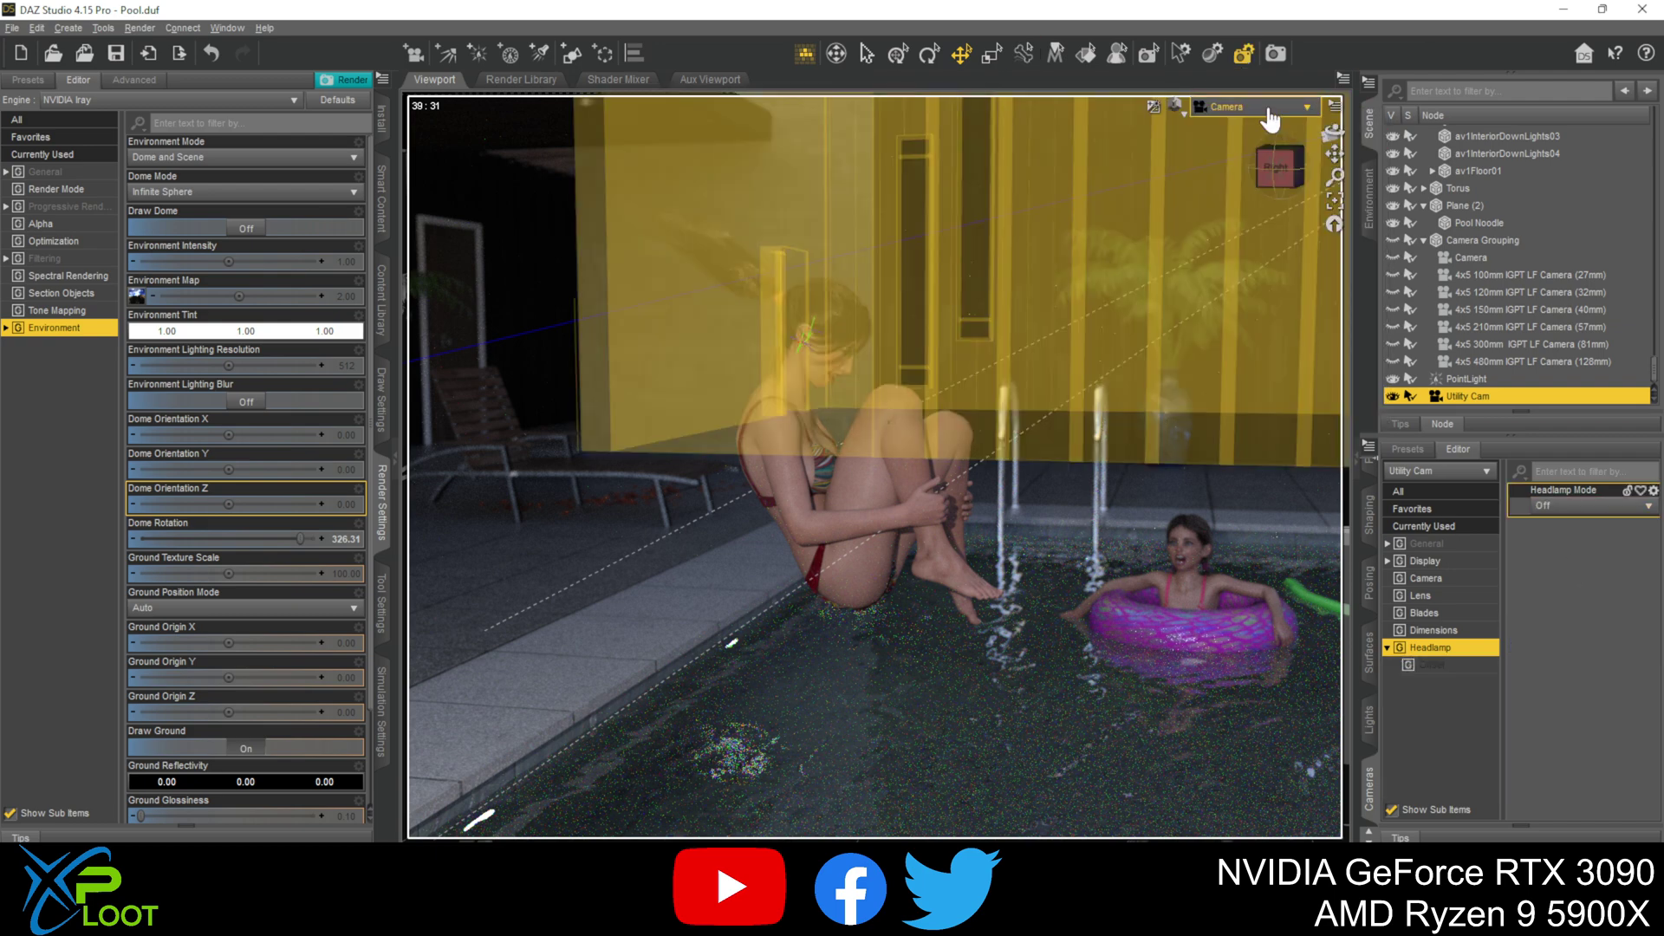
pyautogui.click(1176, 106)
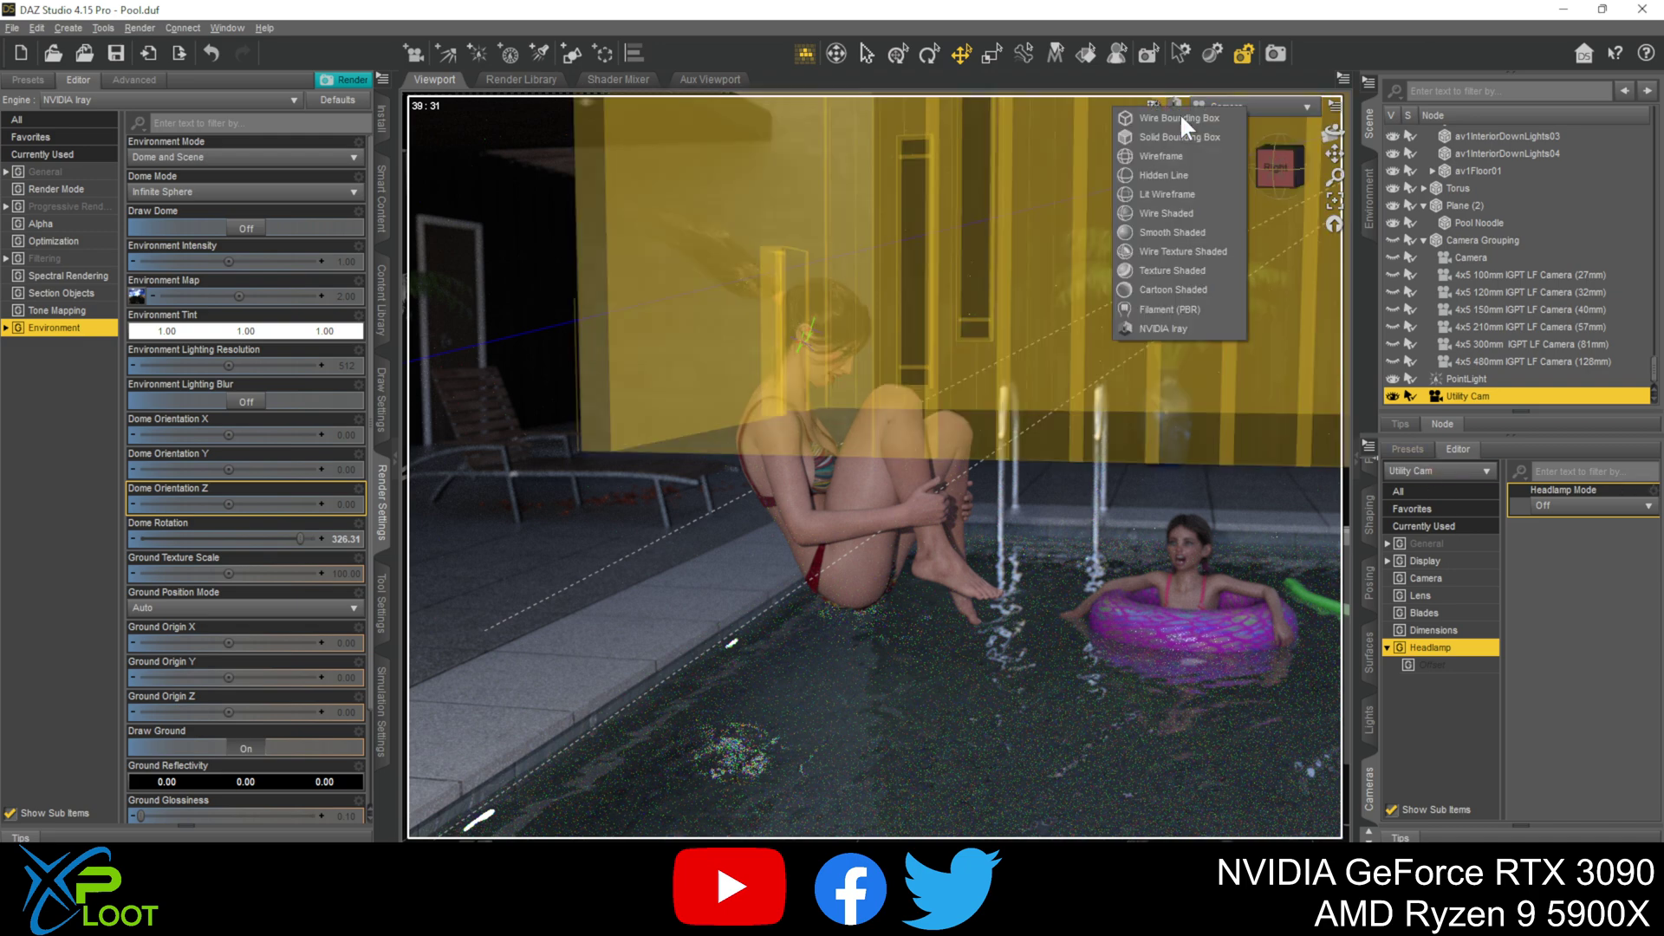
pyautogui.click(1179, 268)
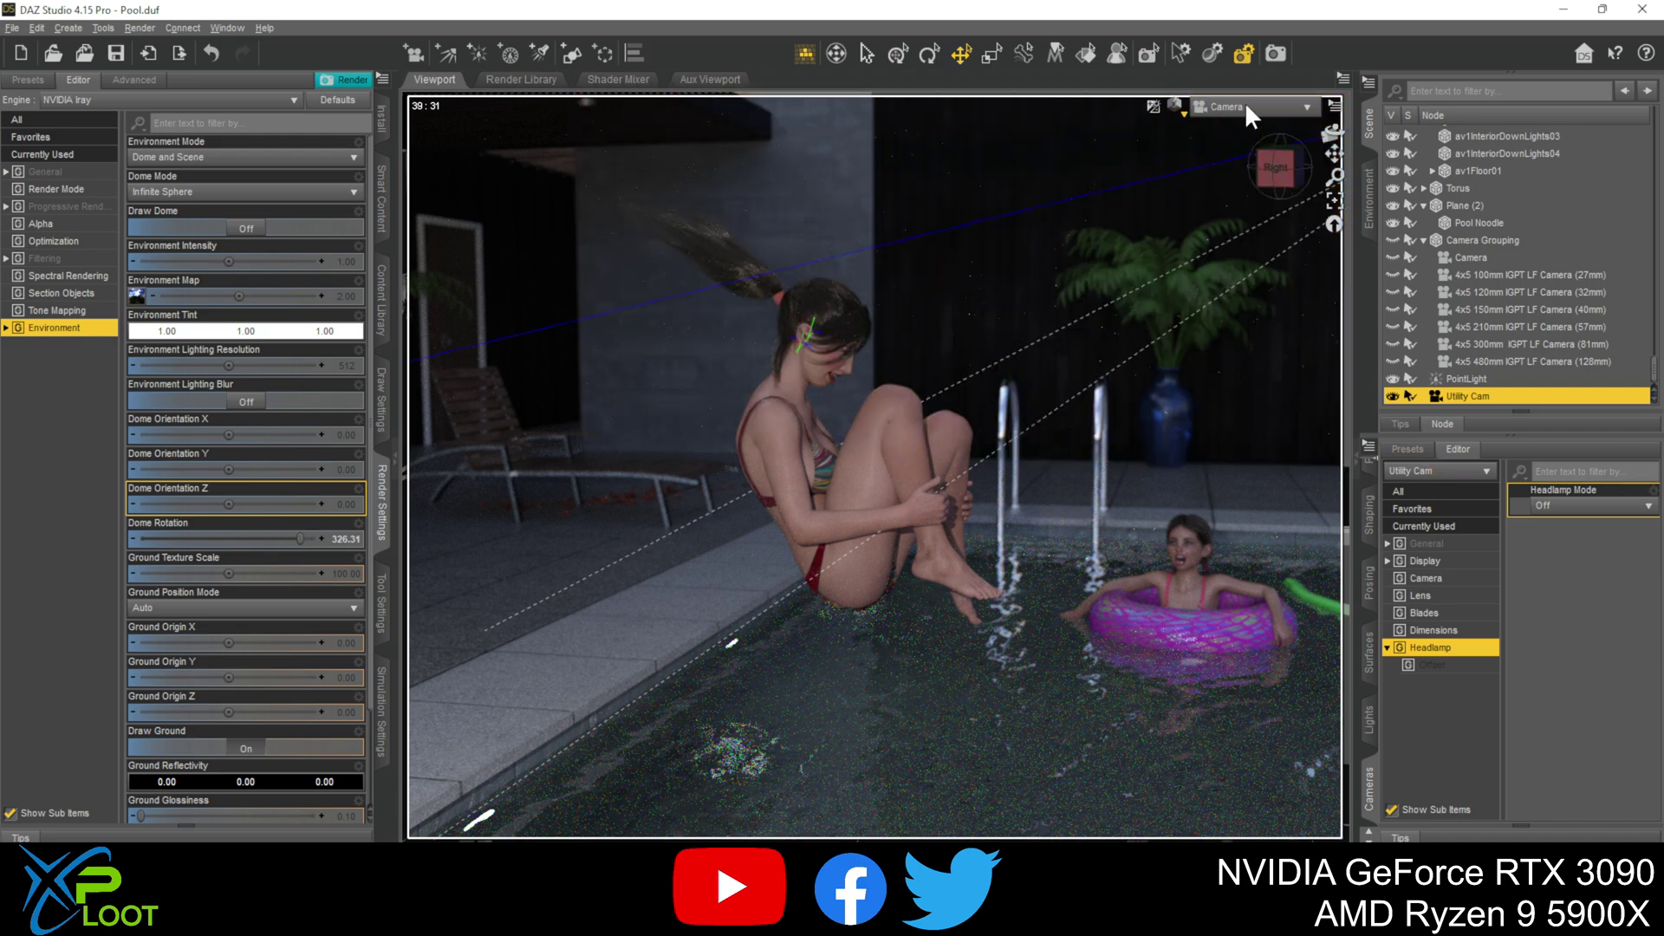
# Look through Utility Cam, turn its headlamp On, and frame the woman from the side
pyautogui.click(1245, 101)
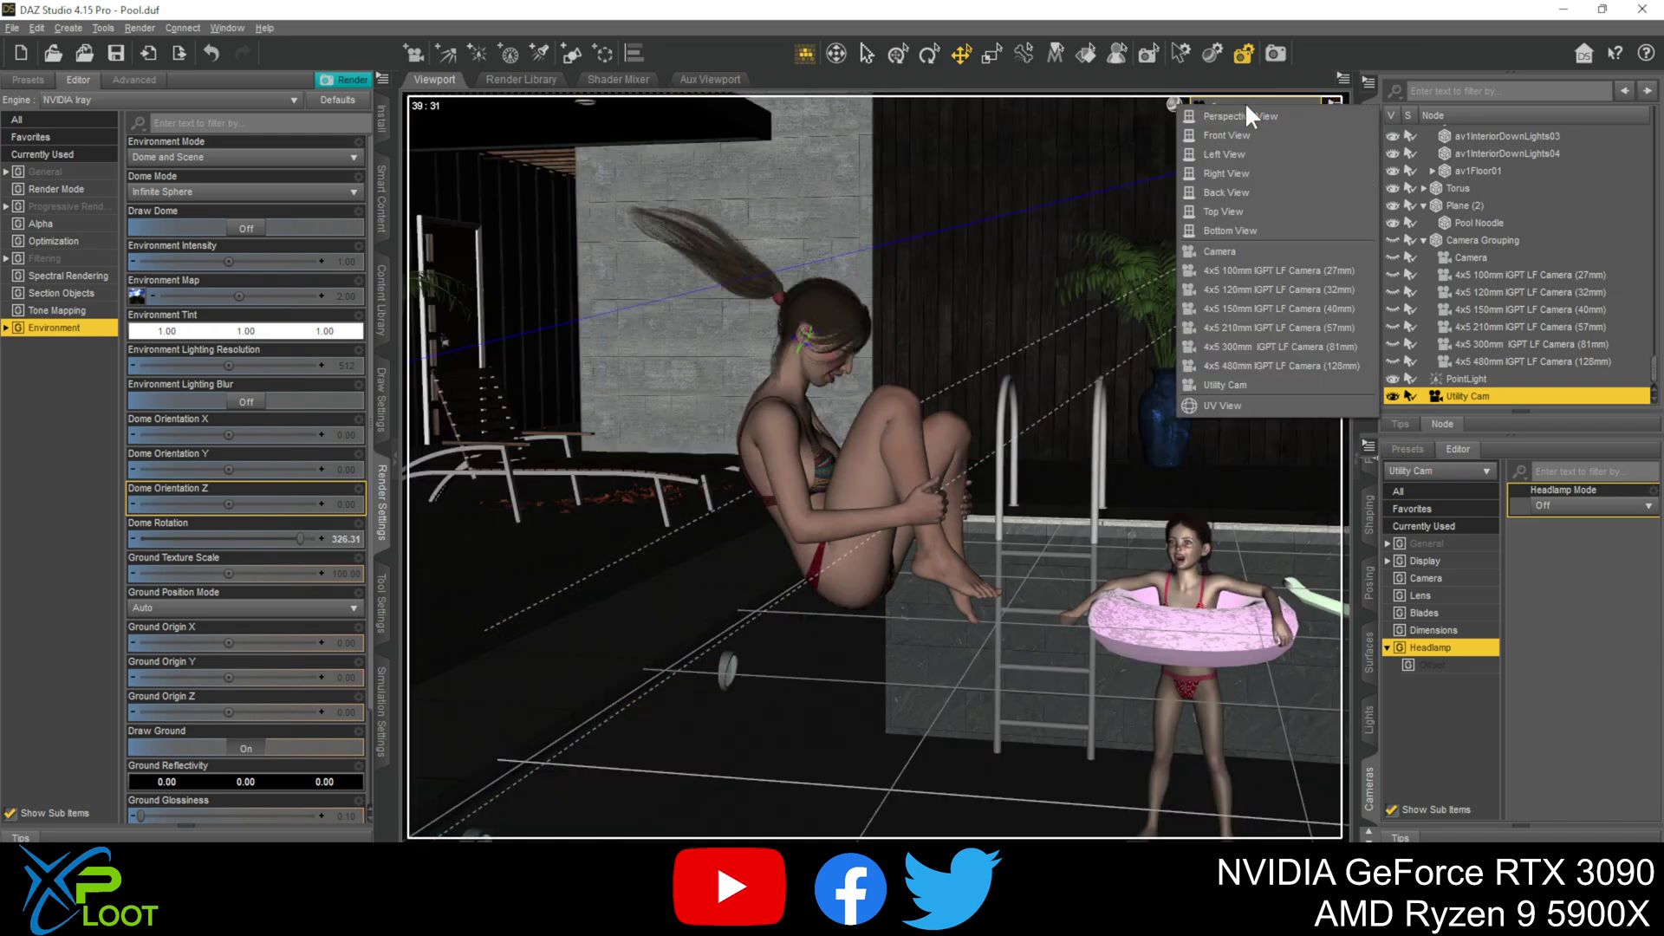
pyautogui.click(1248, 385)
pyautogui.click(1298, 164)
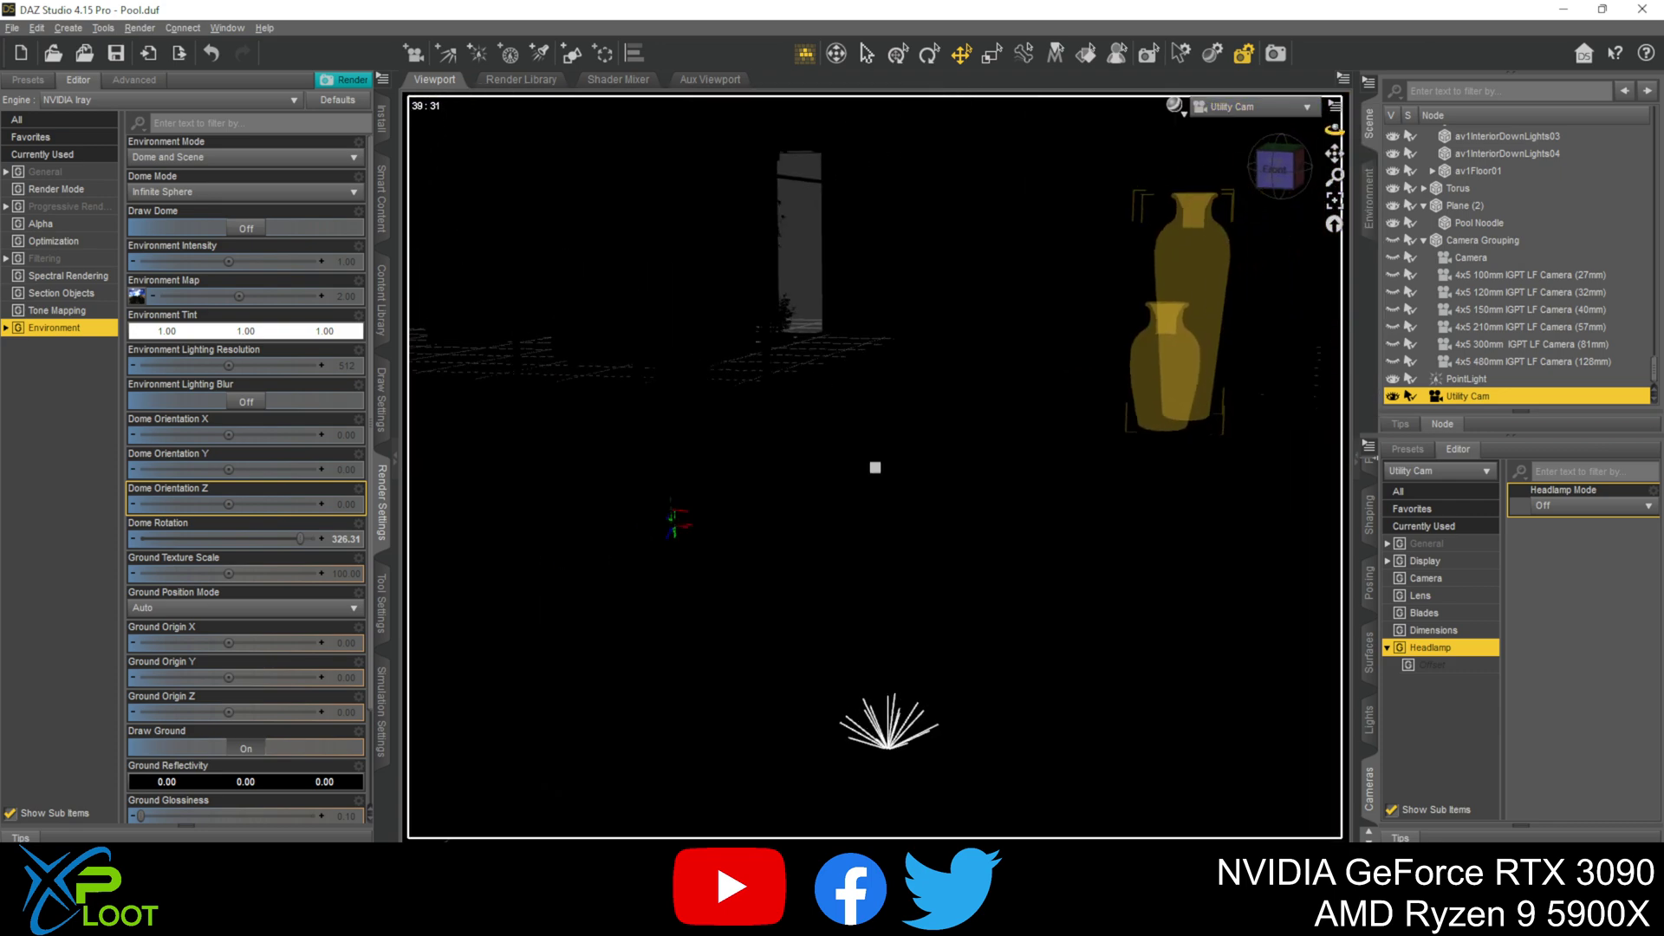
pyautogui.click(1560, 505)
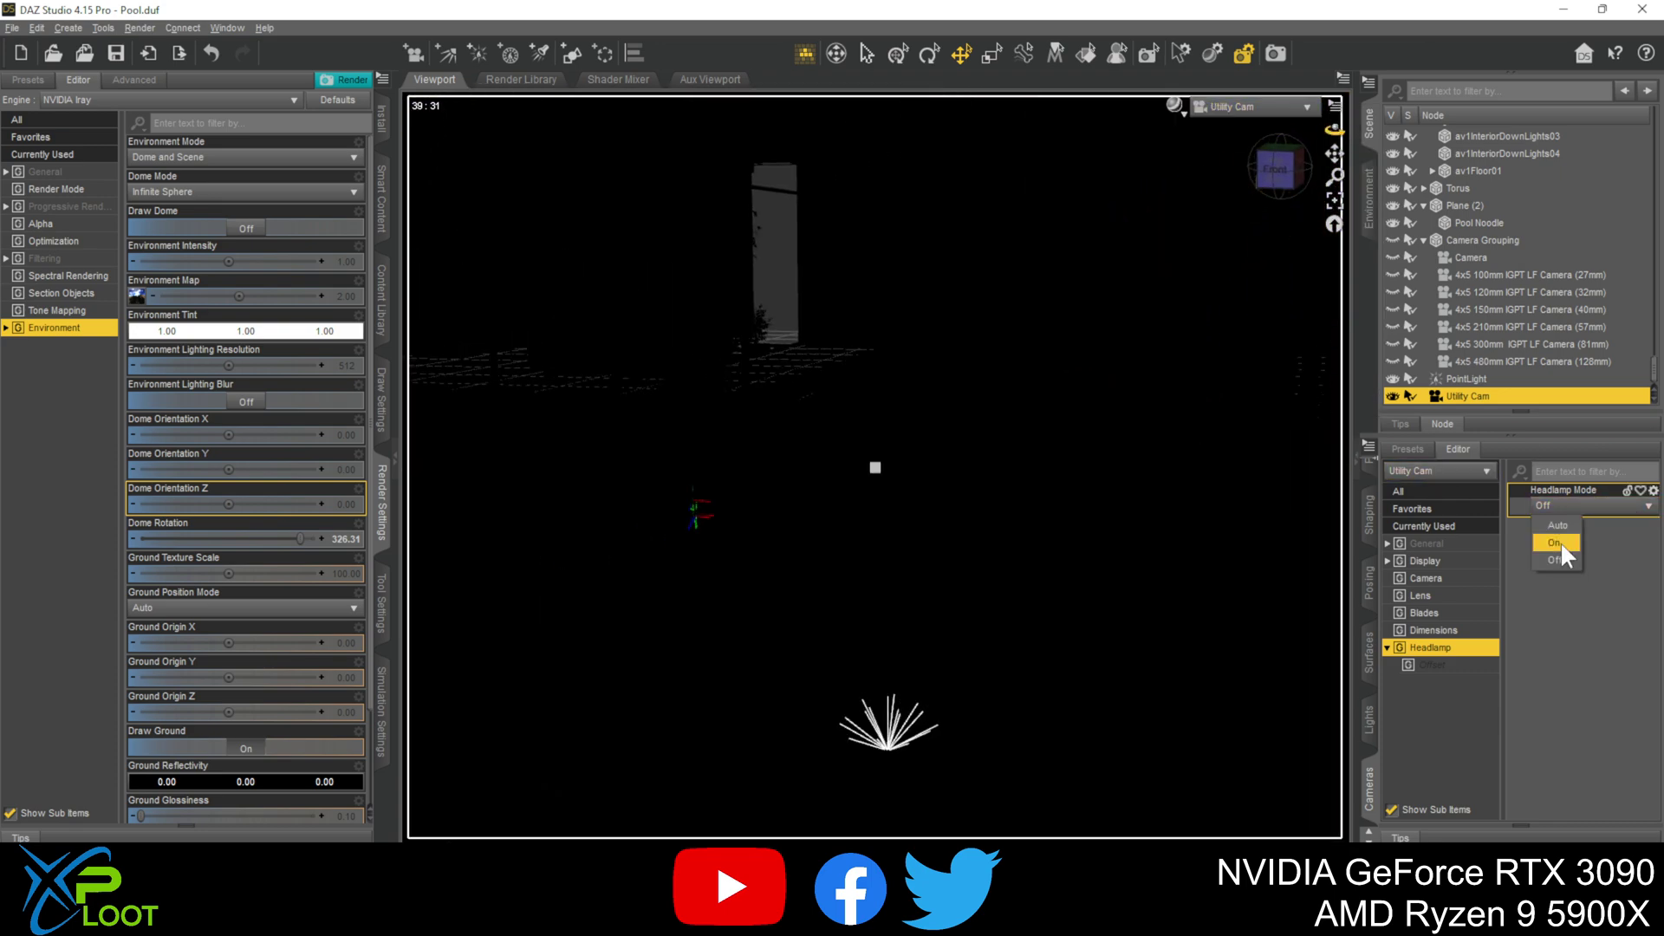
pyautogui.click(1560, 541)
pyautogui.moveTo(1328, 152); pyautogui.dragTo(1336, 156)
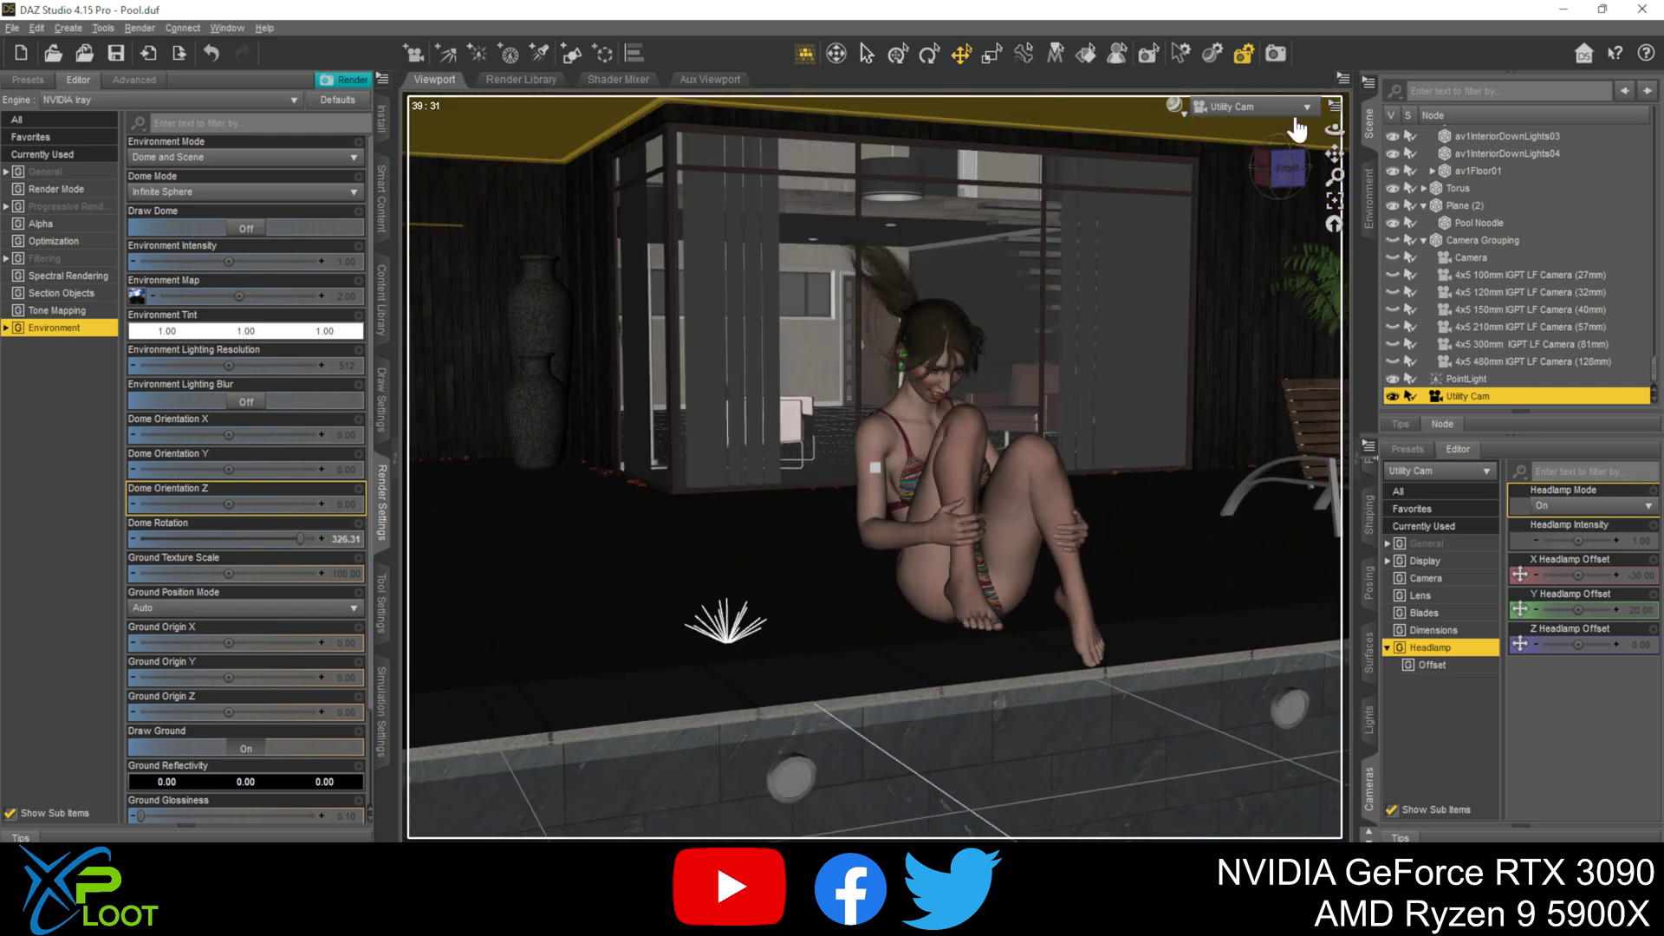
# Switch back to Camera, set its Headlamp Mode Off, and return to NVIDIA Iray
pyautogui.click(1240, 111)
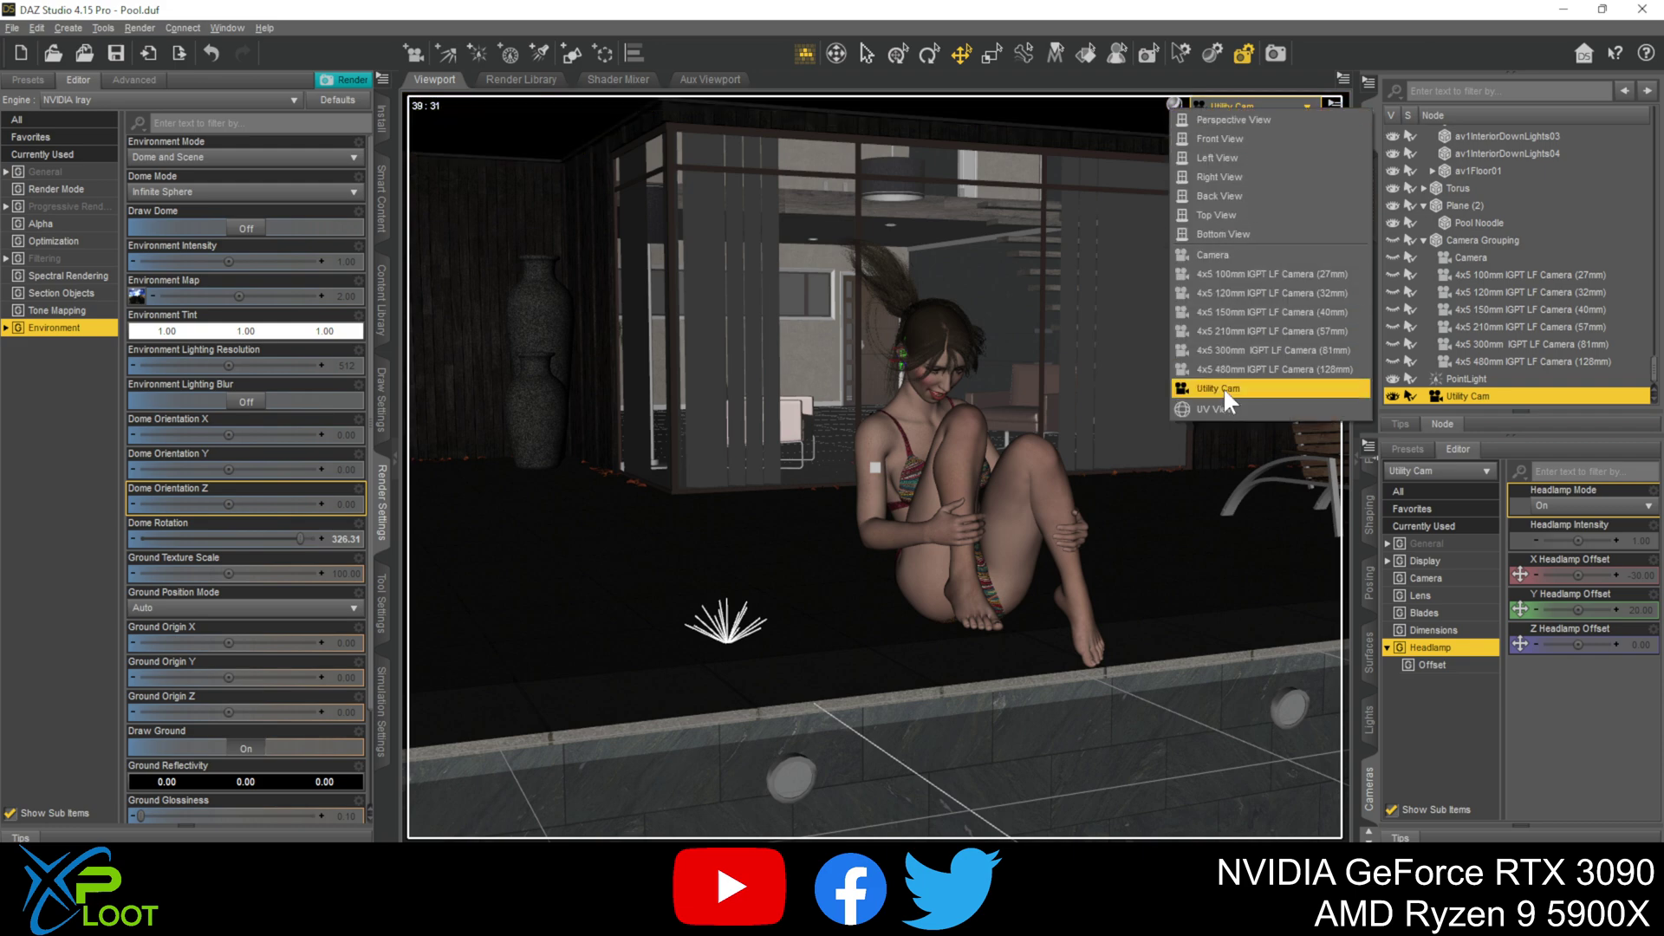
pyautogui.click(1245, 258)
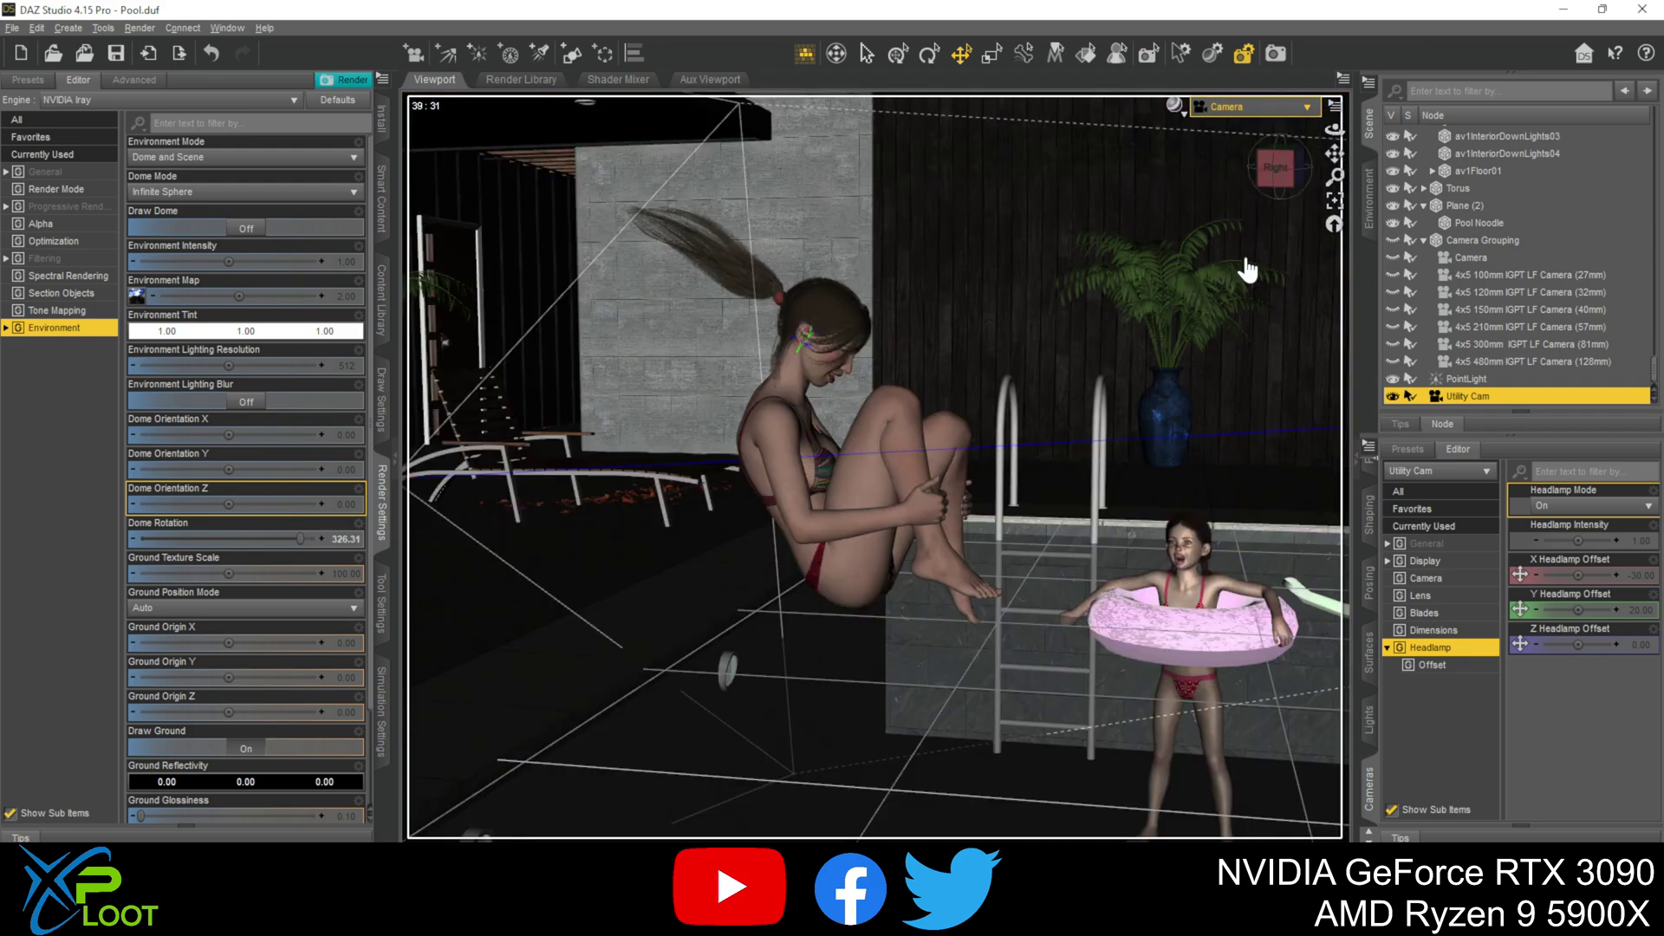
pyautogui.click(1439, 471)
pyautogui.click(1434, 496)
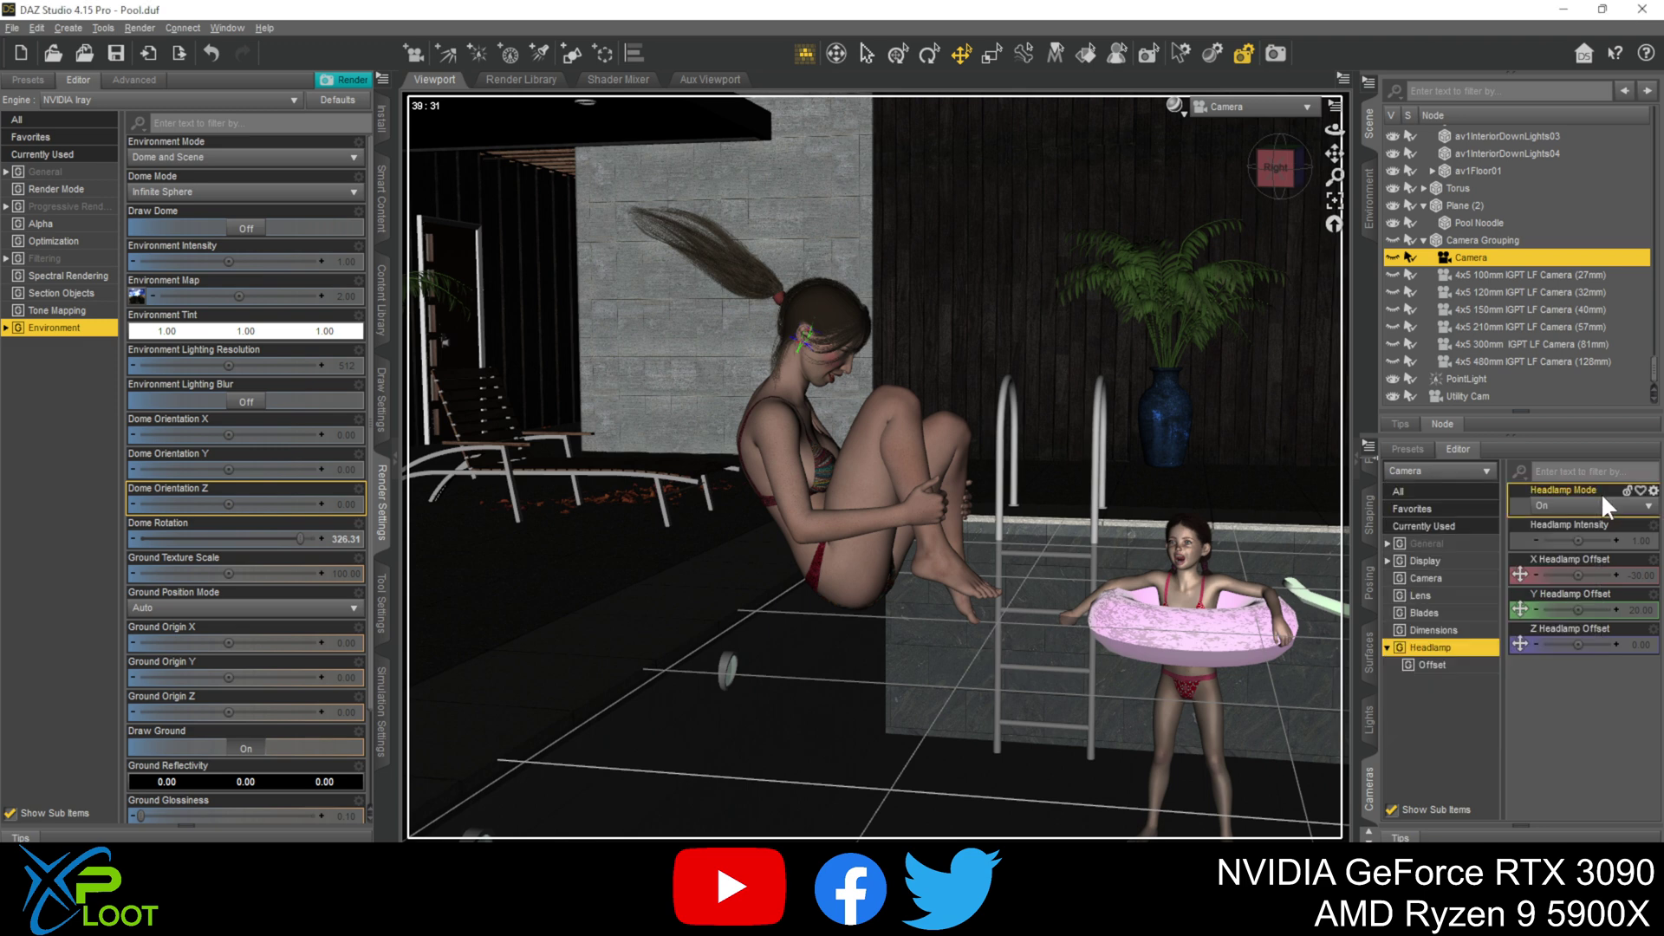
pyautogui.click(1595, 505)
pyautogui.click(1560, 559)
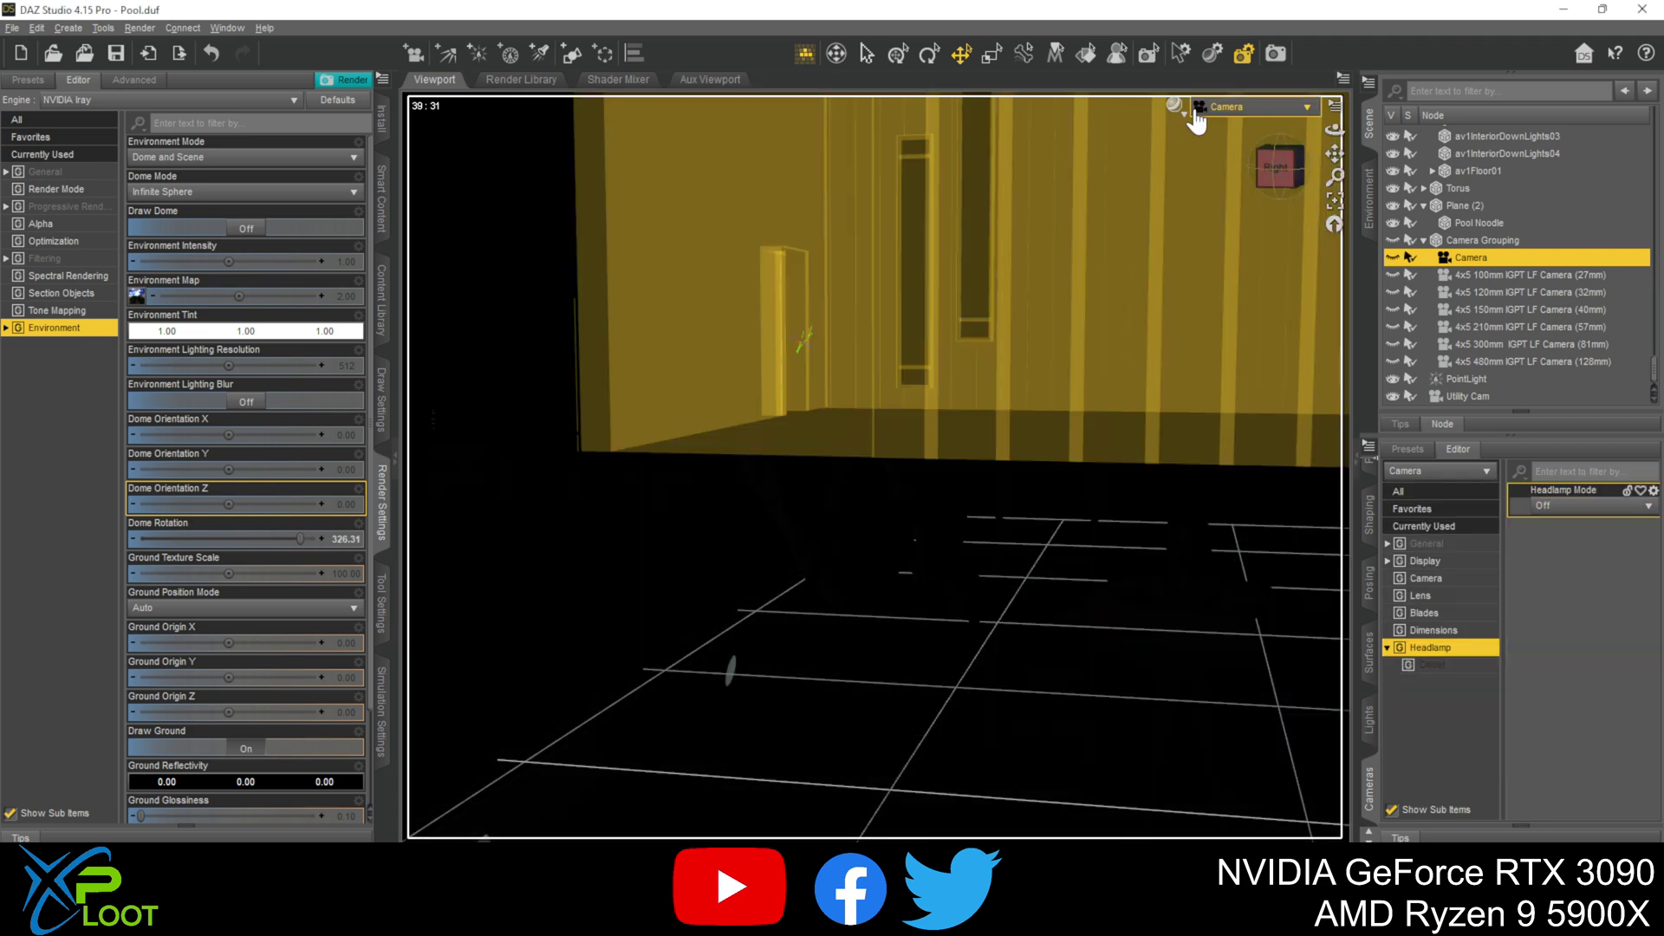
pyautogui.click(1175, 106)
pyautogui.click(1177, 324)
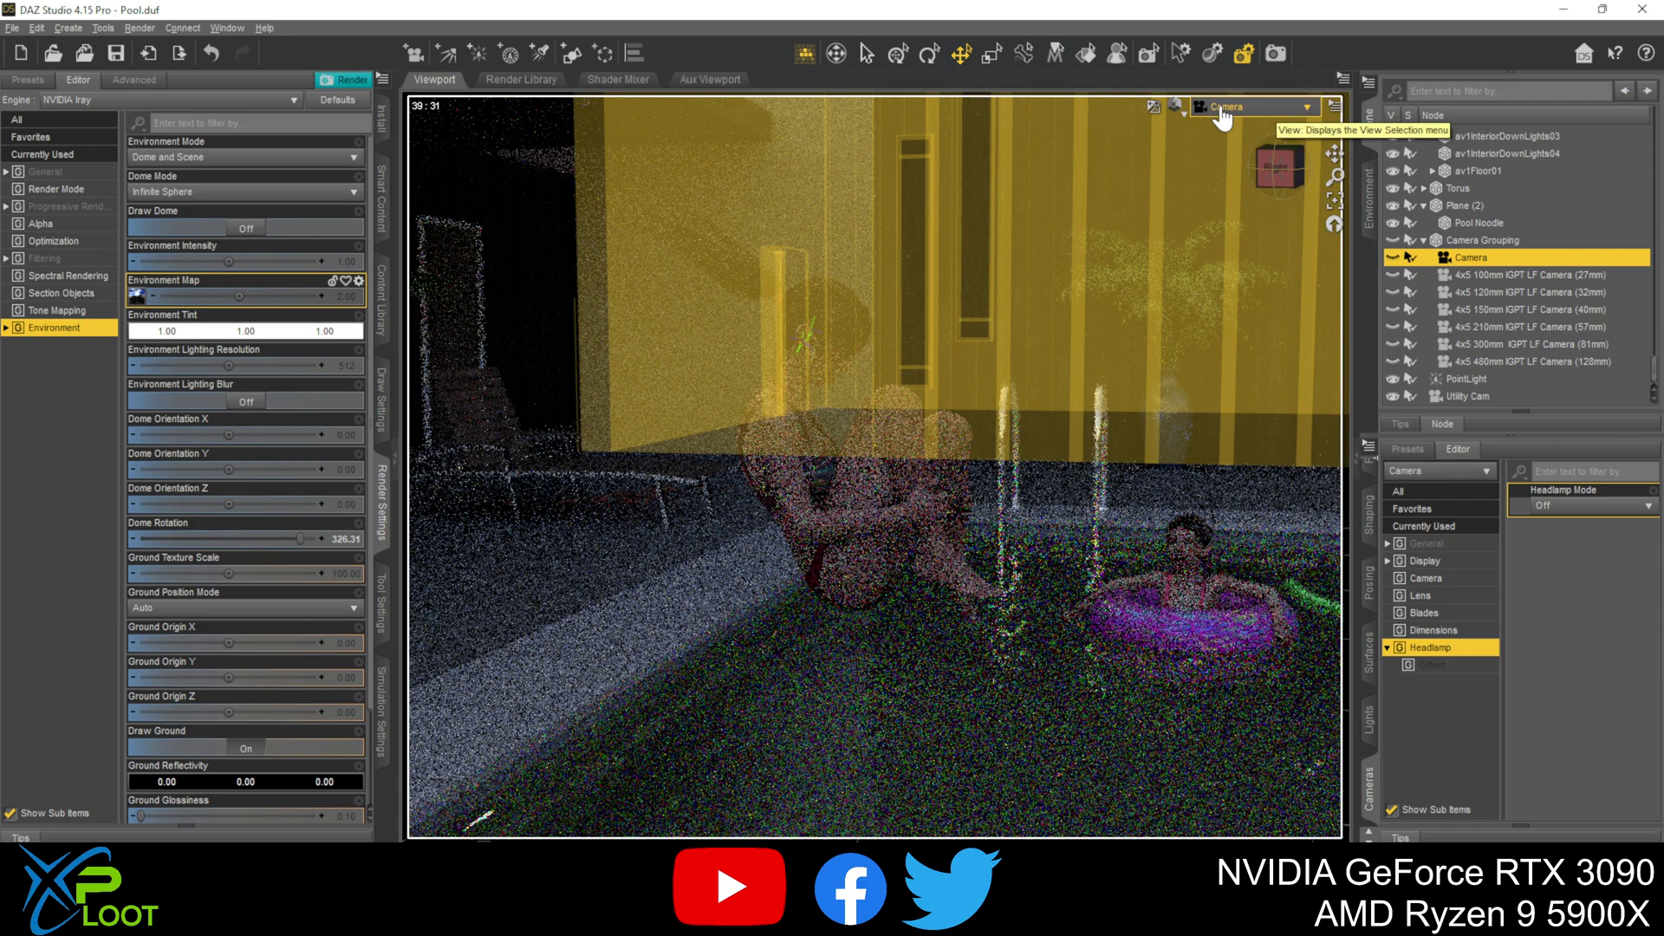
# Set Environment Mode to Sun-Sky Only and look through the 4x5 100mm IGPT LF Camera
pyautogui.click(231, 157)
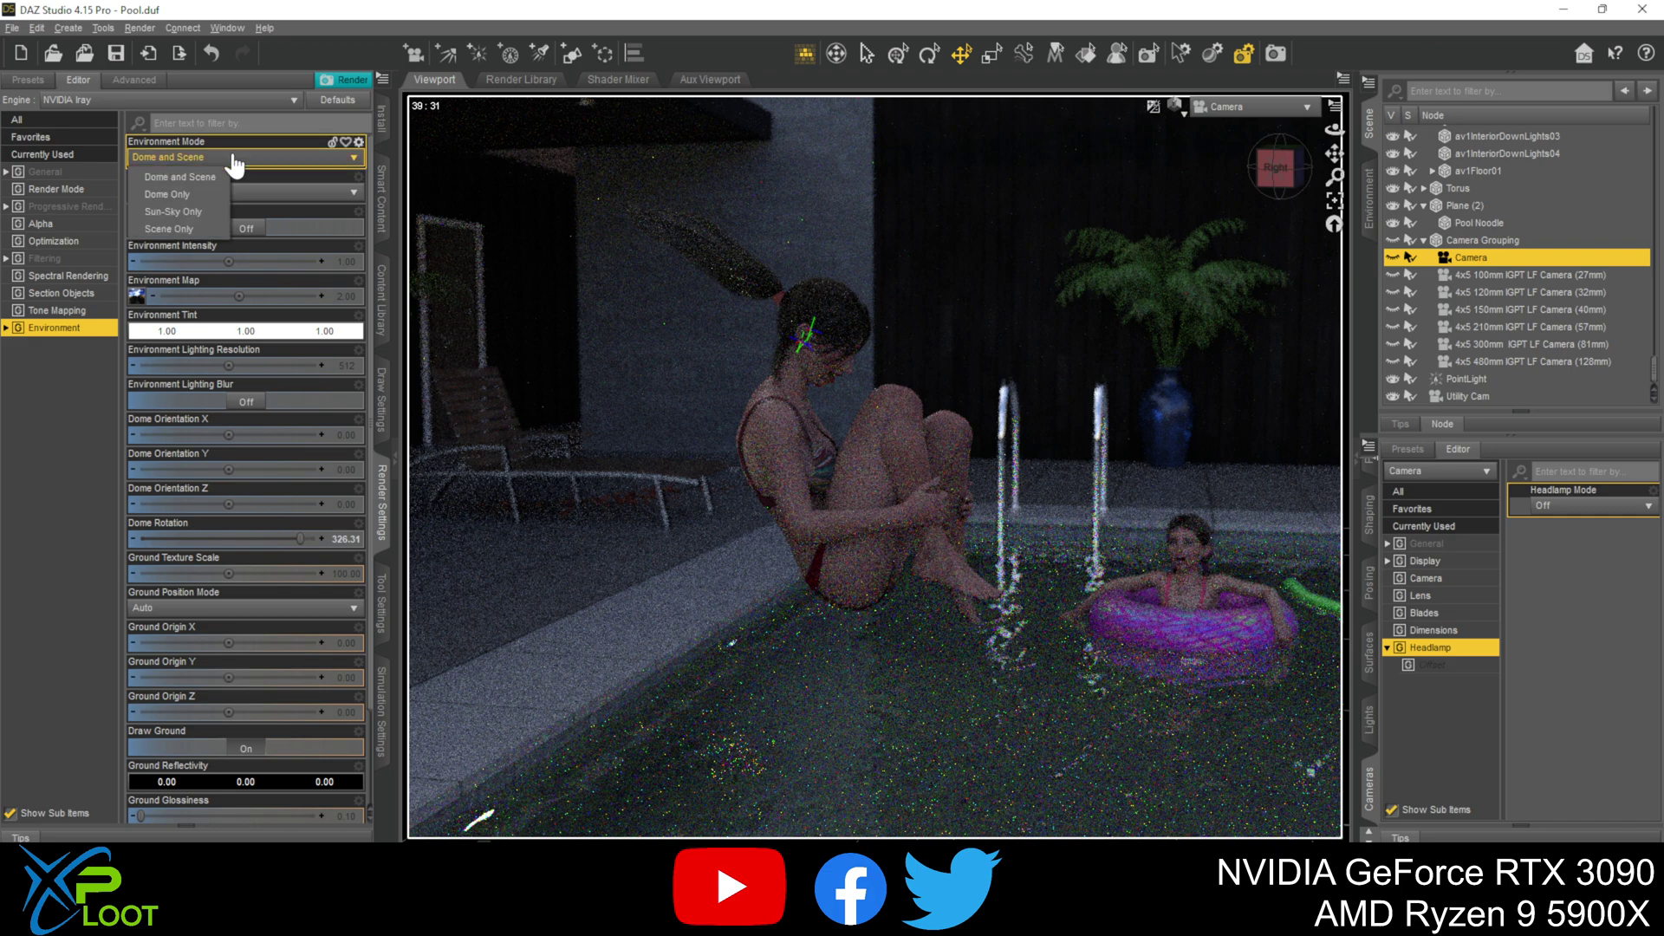
pyautogui.click(182, 212)
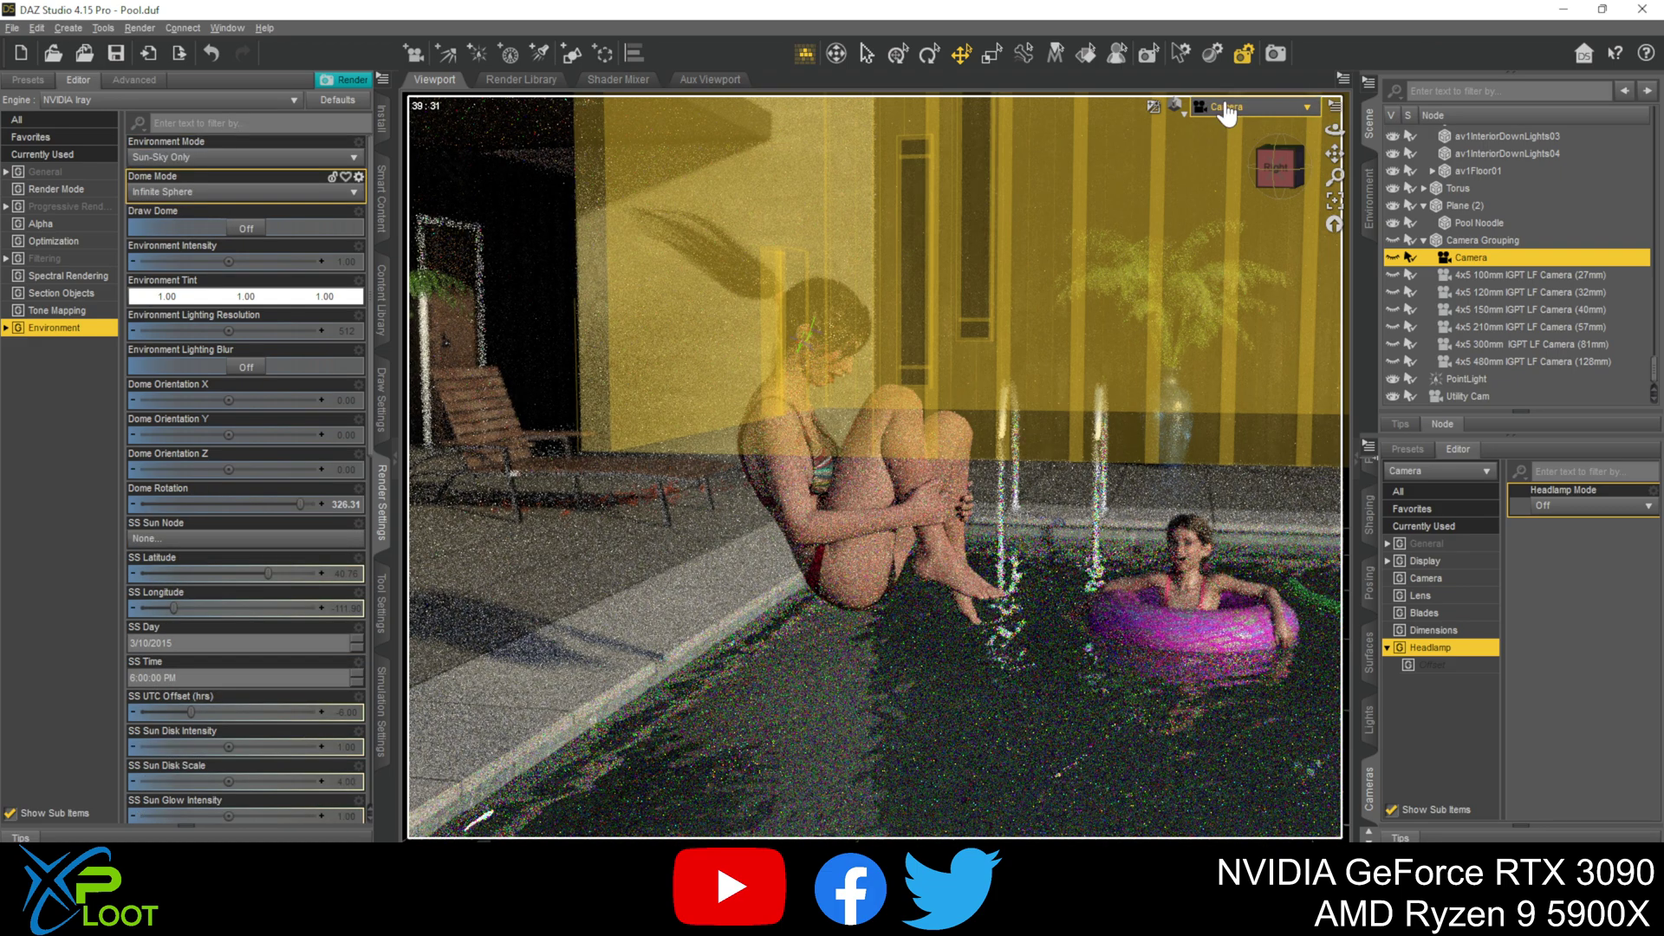
pyautogui.click(1225, 111)
pyautogui.click(1261, 253)
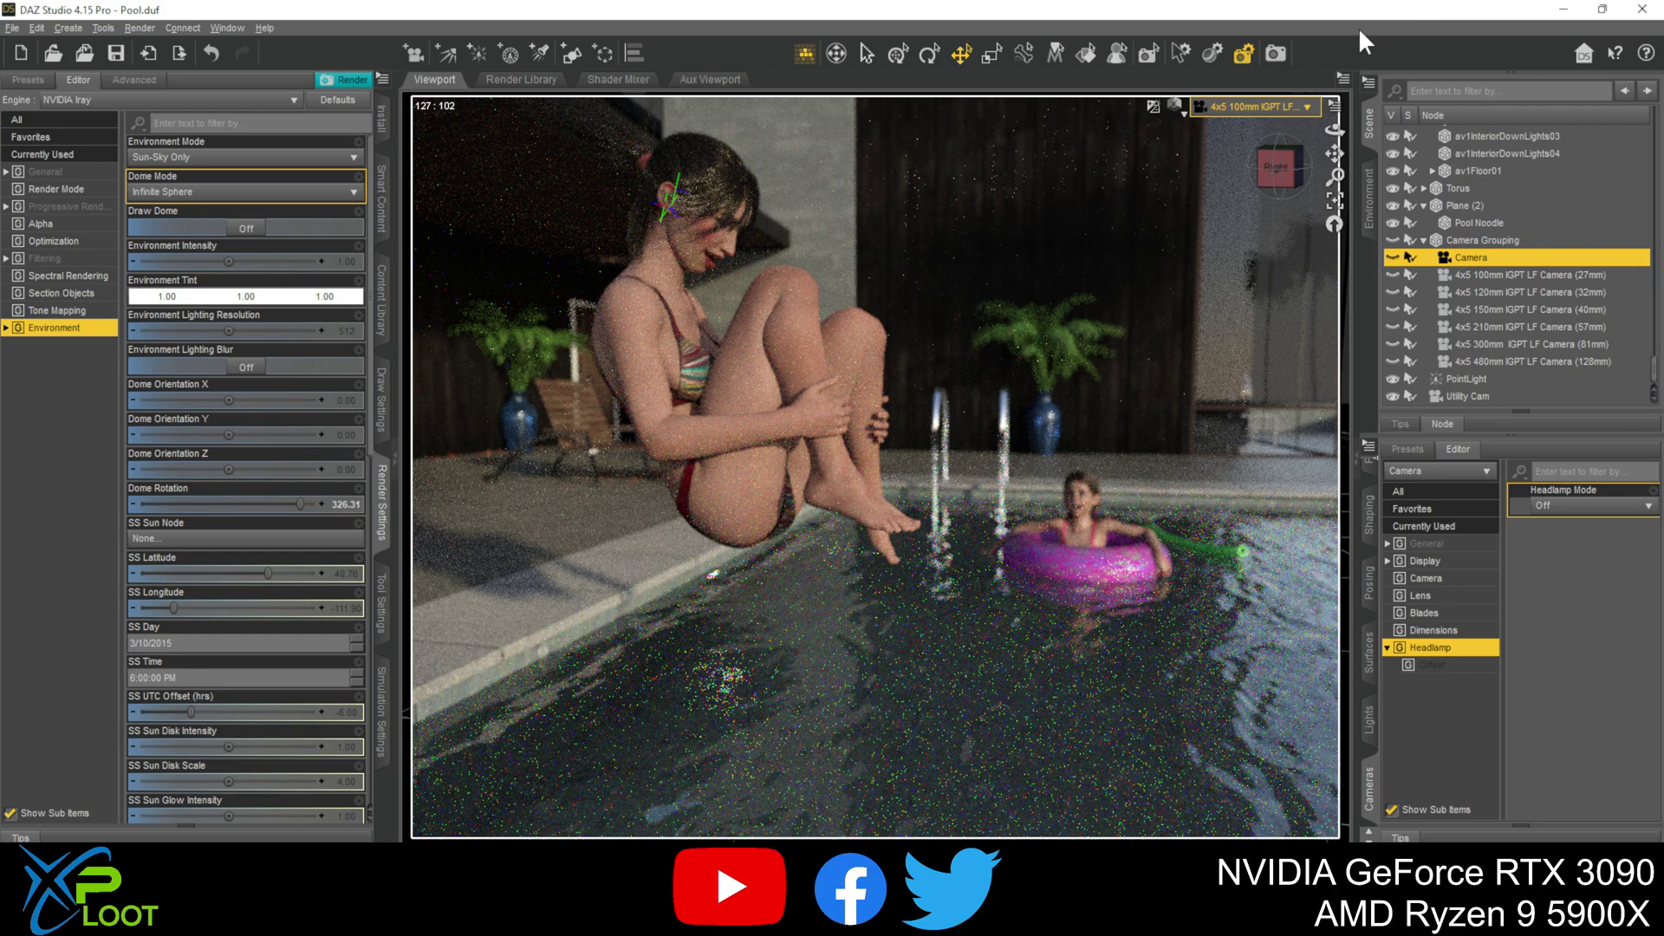
# View the pool through the 4x5 120mm, 150mm and 210mm IGPT LF cameras in turn
pyautogui.click(1253, 115)
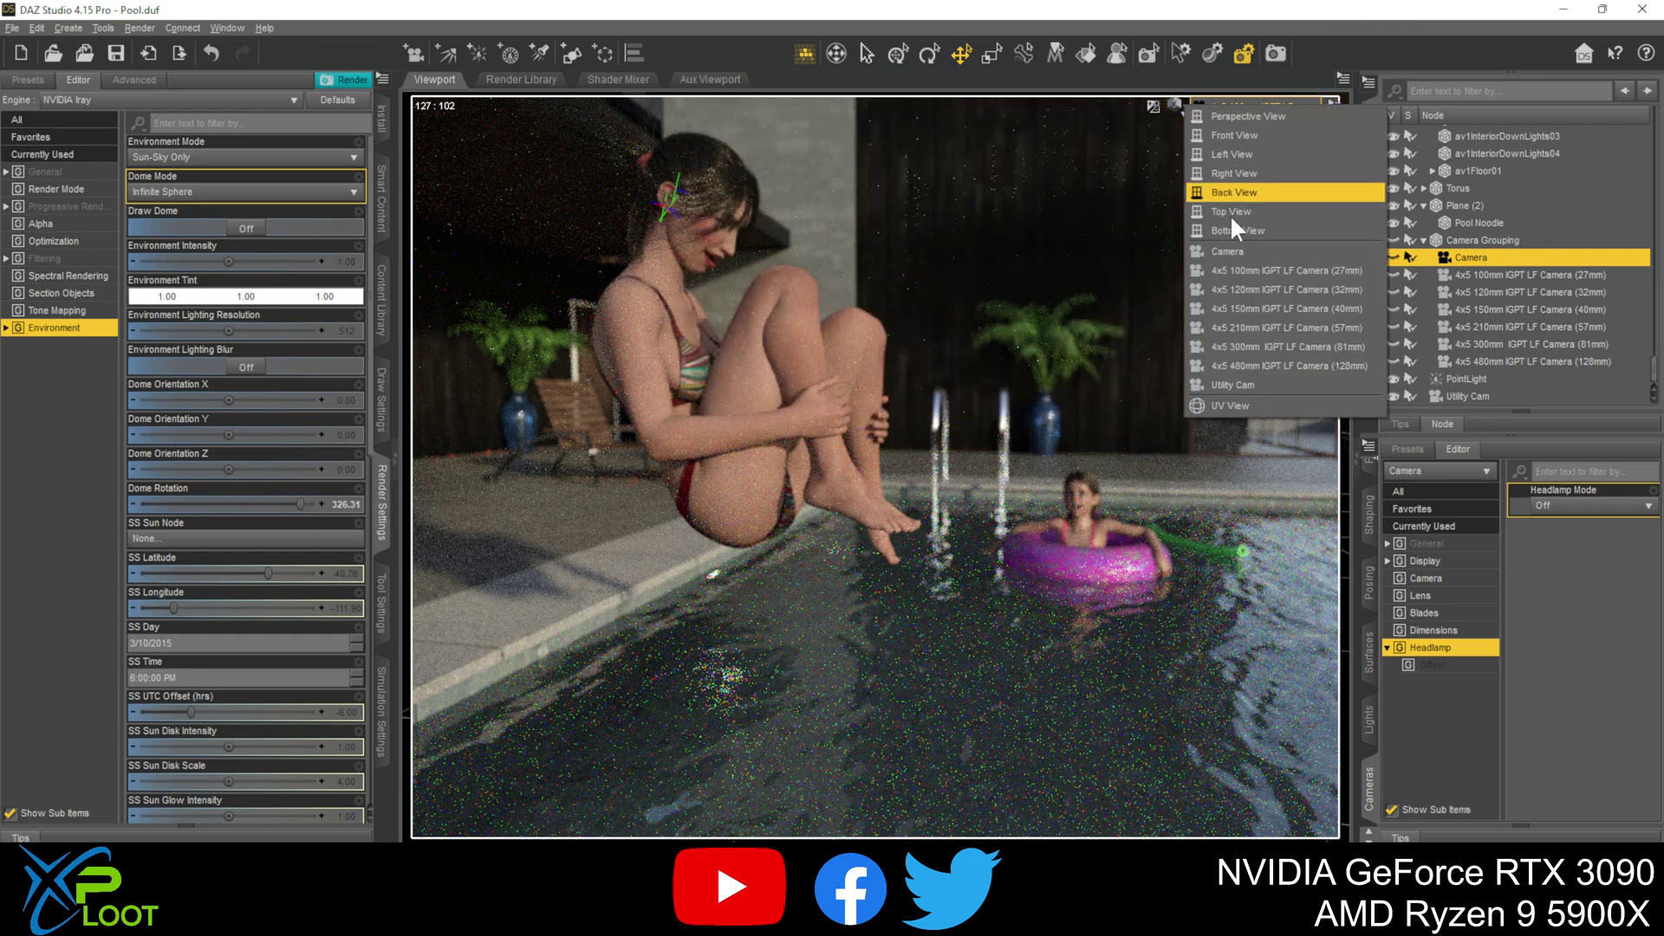
pyautogui.click(1250, 286)
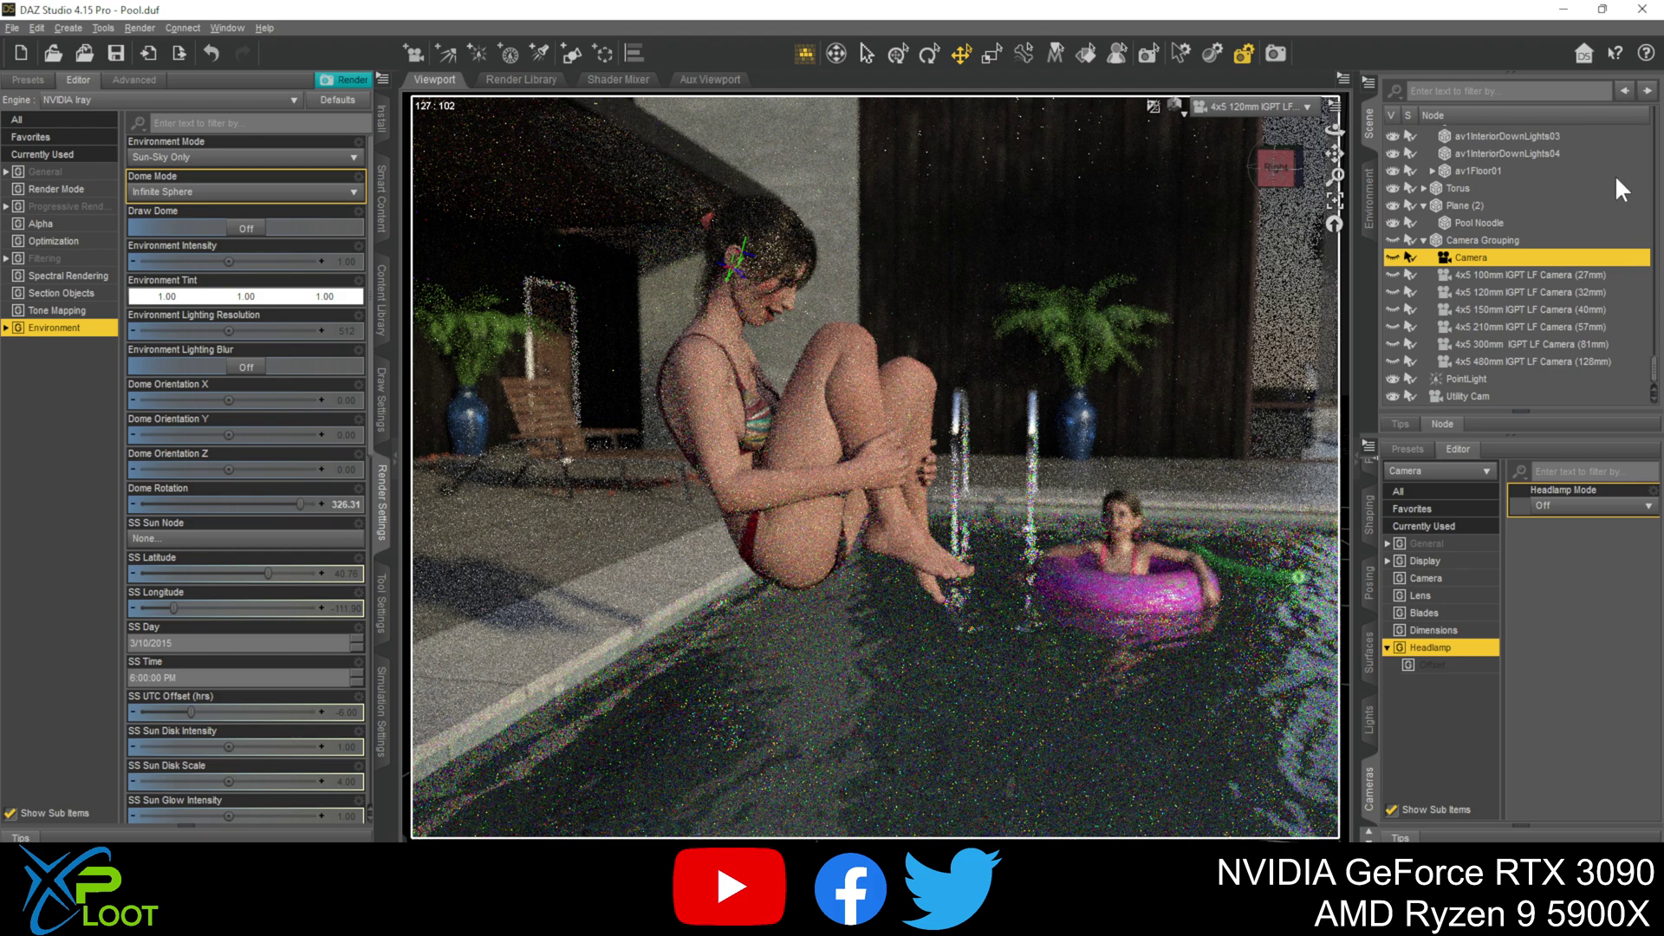
pyautogui.click(1287, 108)
pyautogui.click(1283, 309)
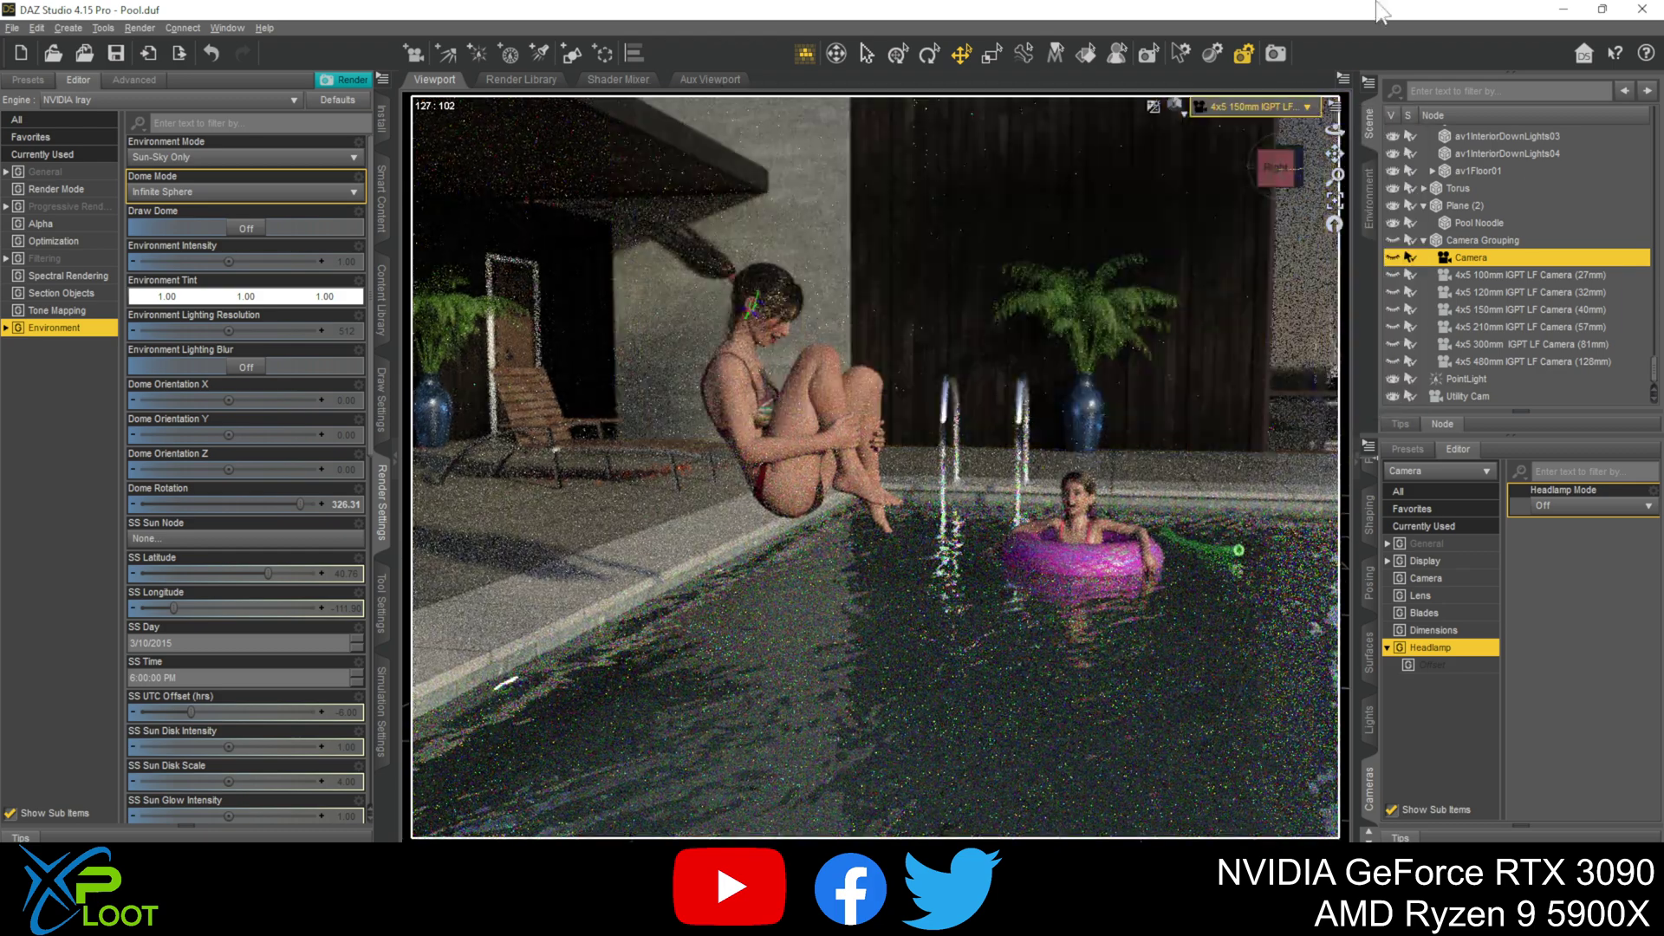
pyautogui.click(1257, 106)
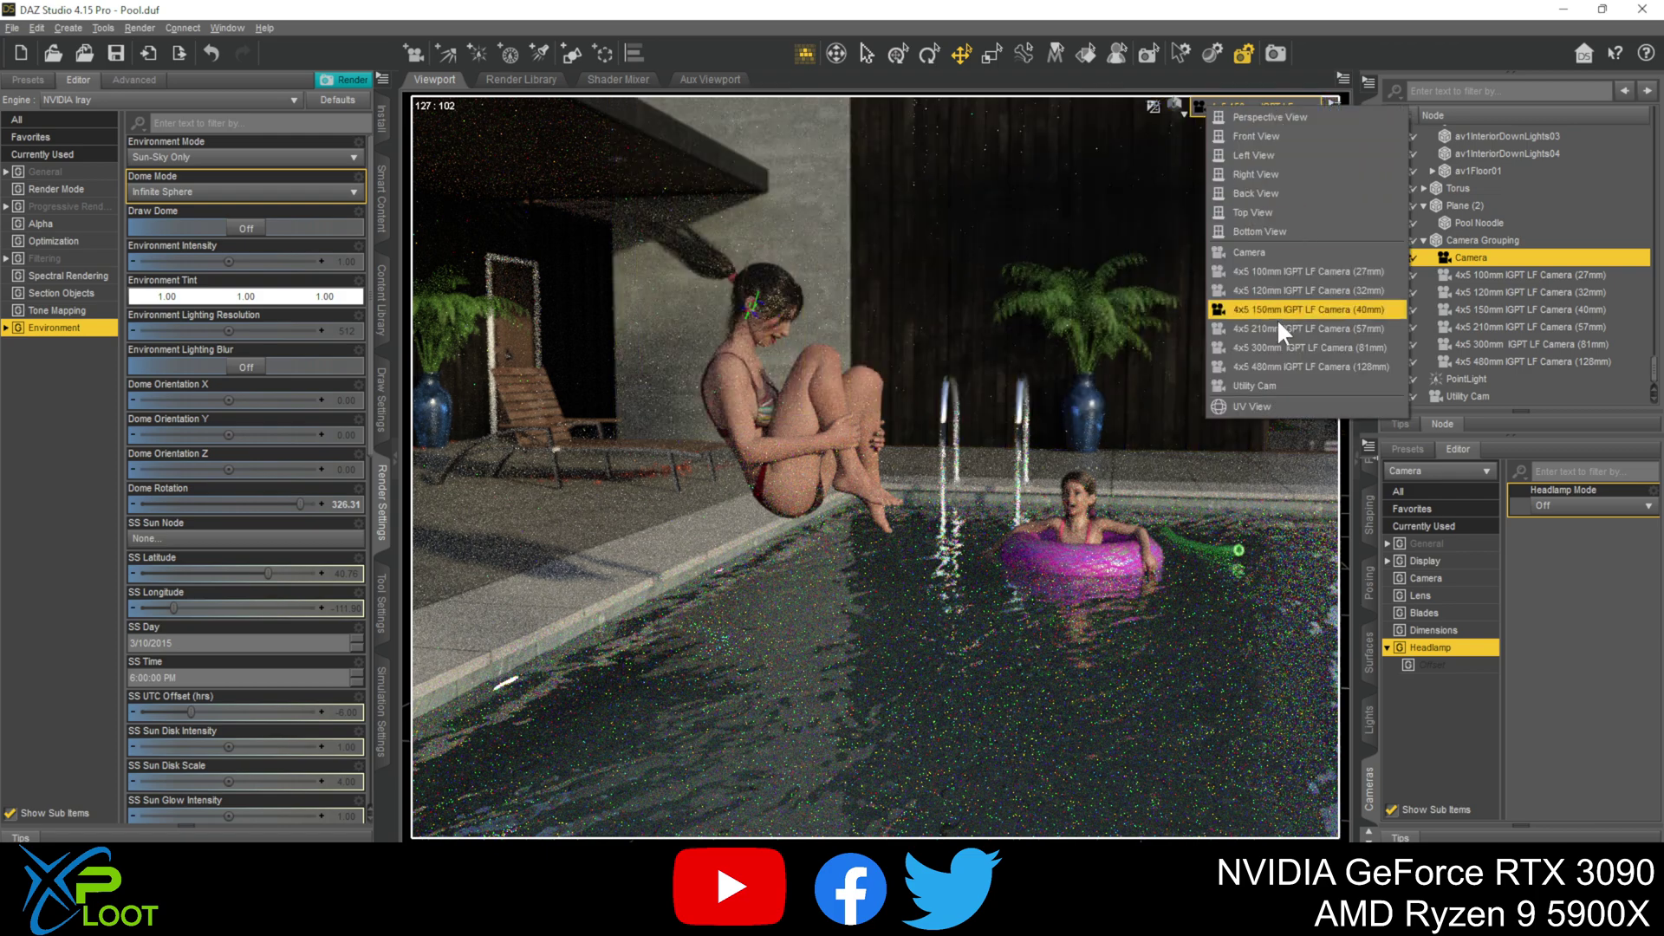
pyautogui.click(1277, 324)
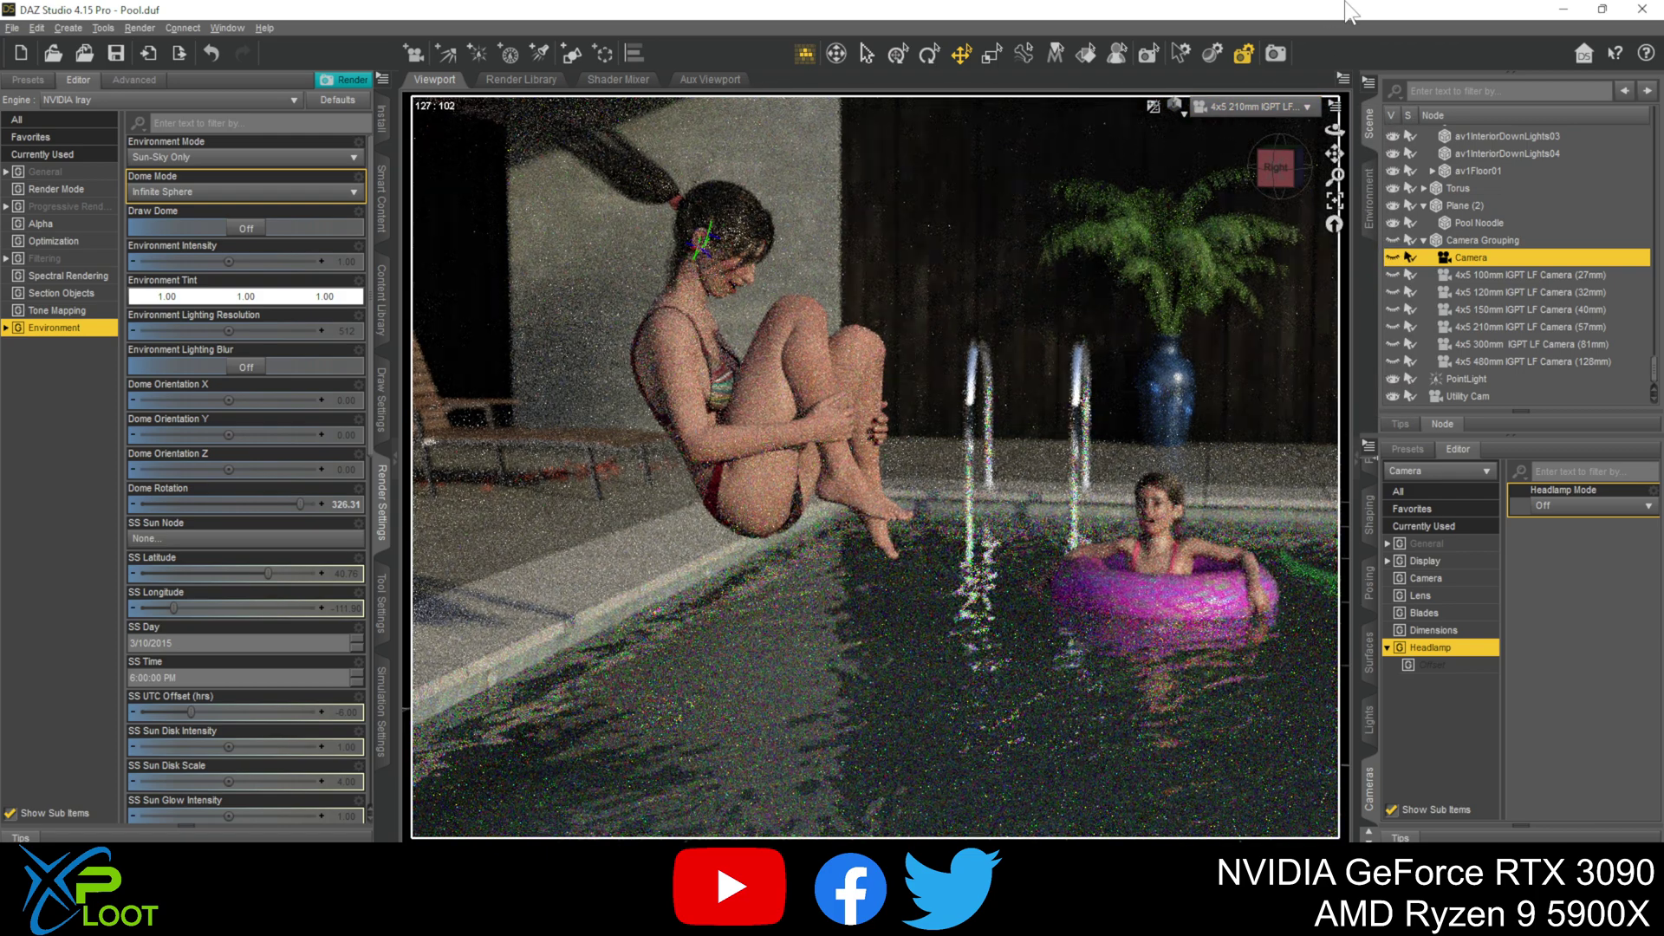
# Try the 4x5 300mm and 480mm IGPT LF cameras, then switch back to the main Camera
pyautogui.click(1257, 107)
pyautogui.click(1270, 341)
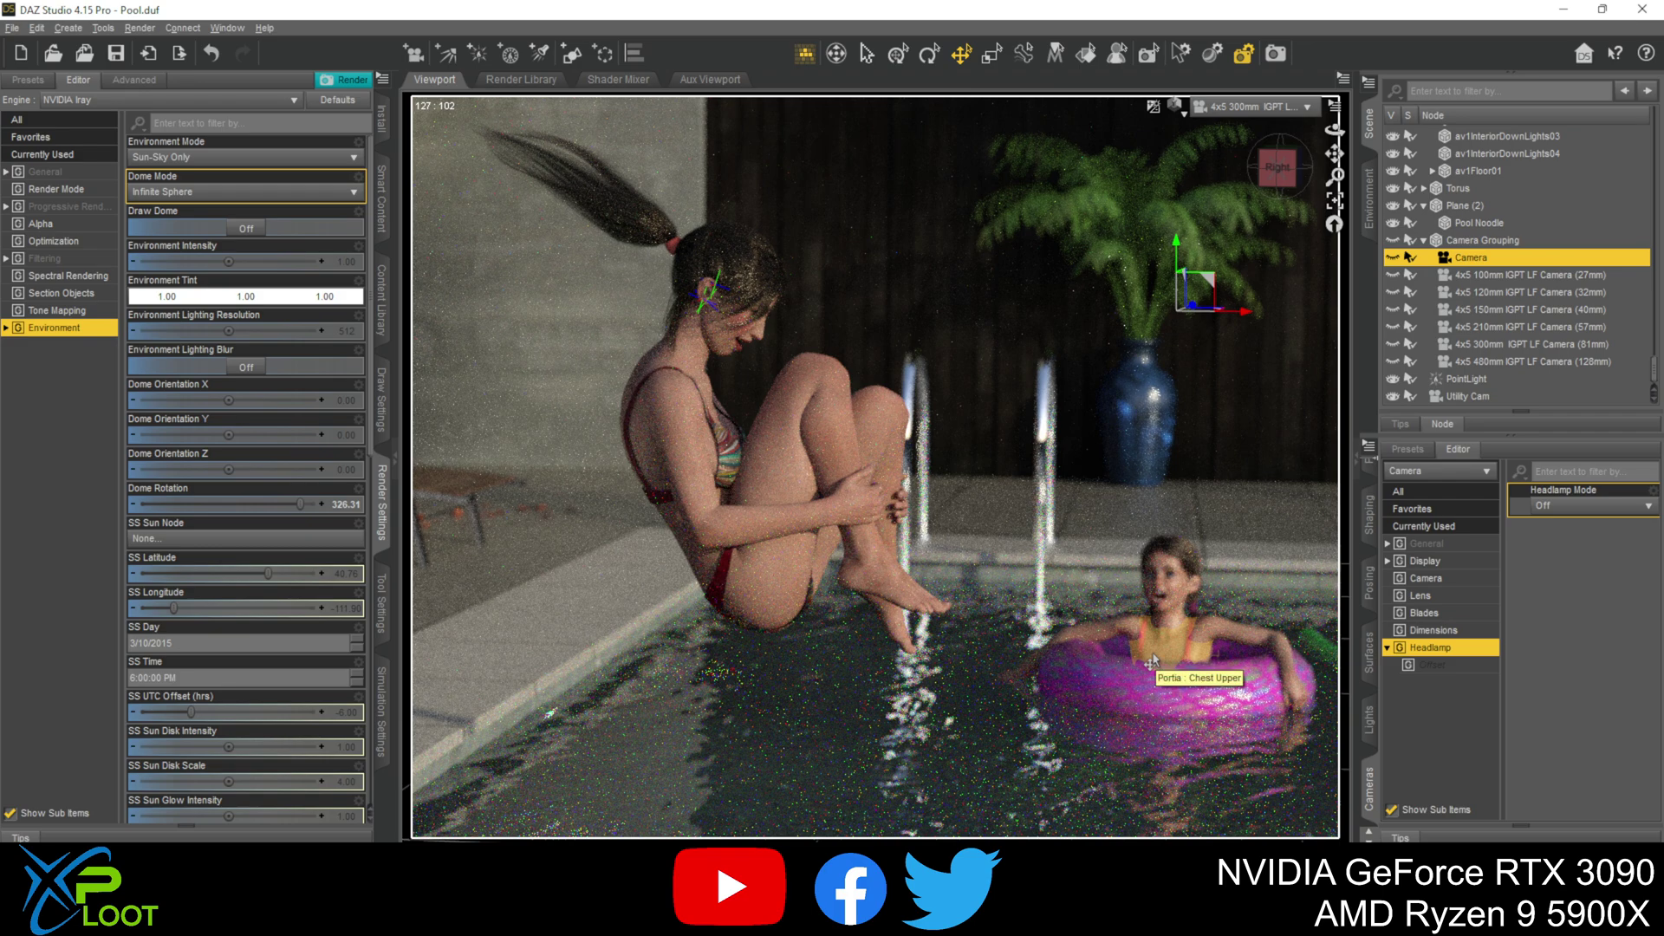
pyautogui.click(1274, 107)
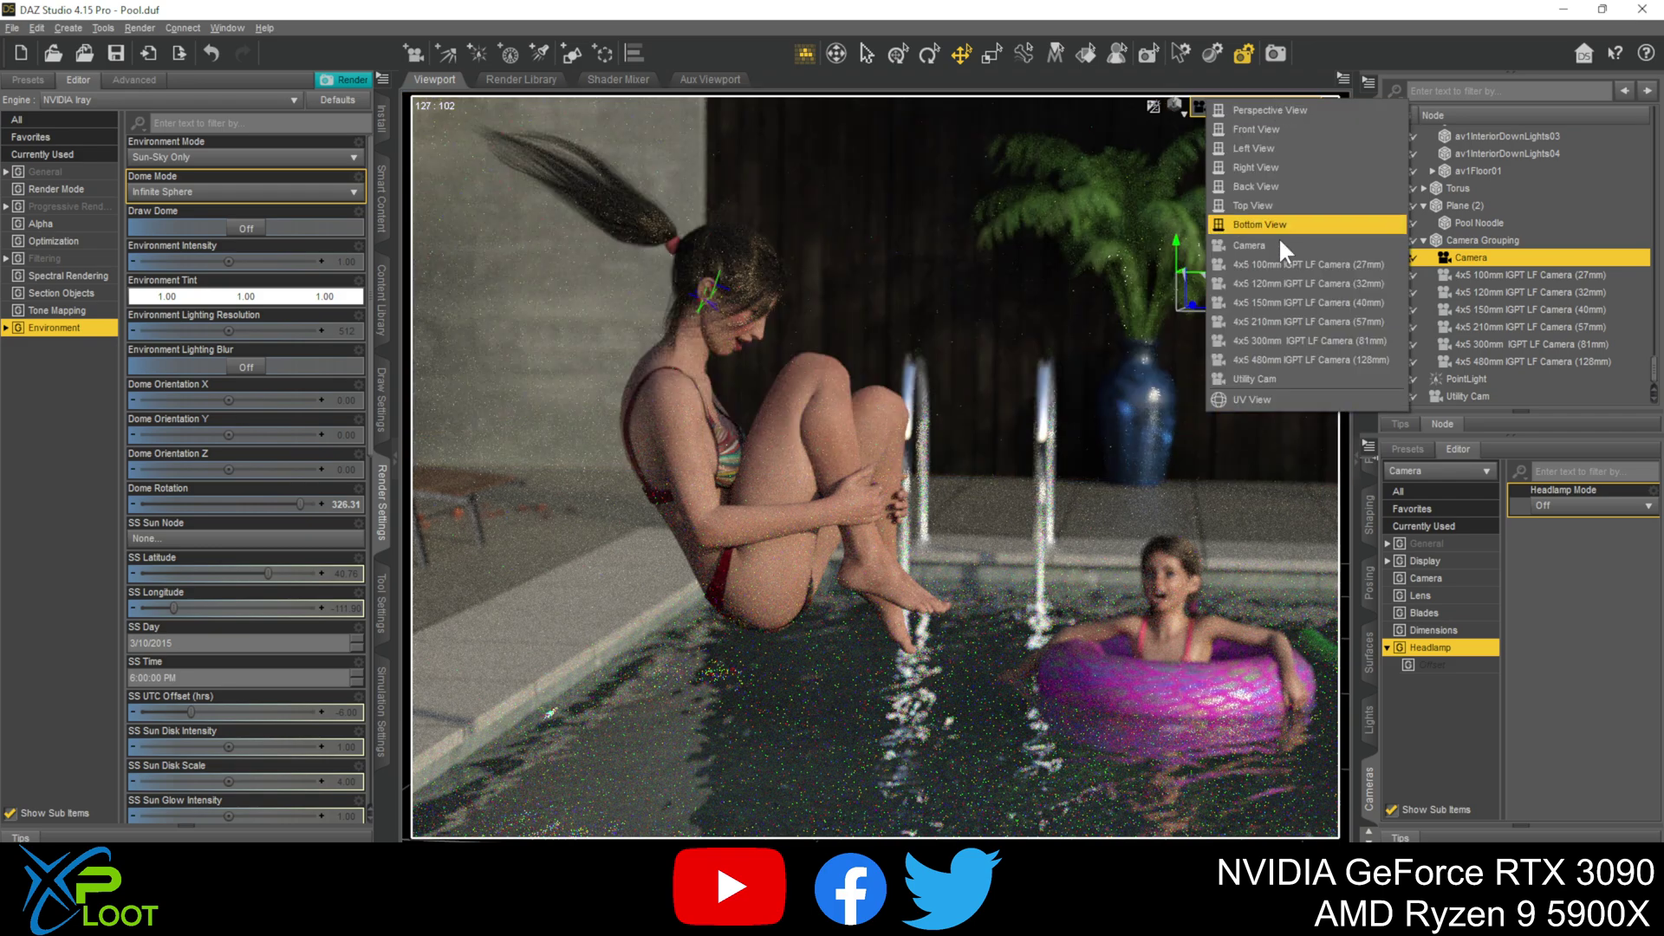
pyautogui.click(1269, 357)
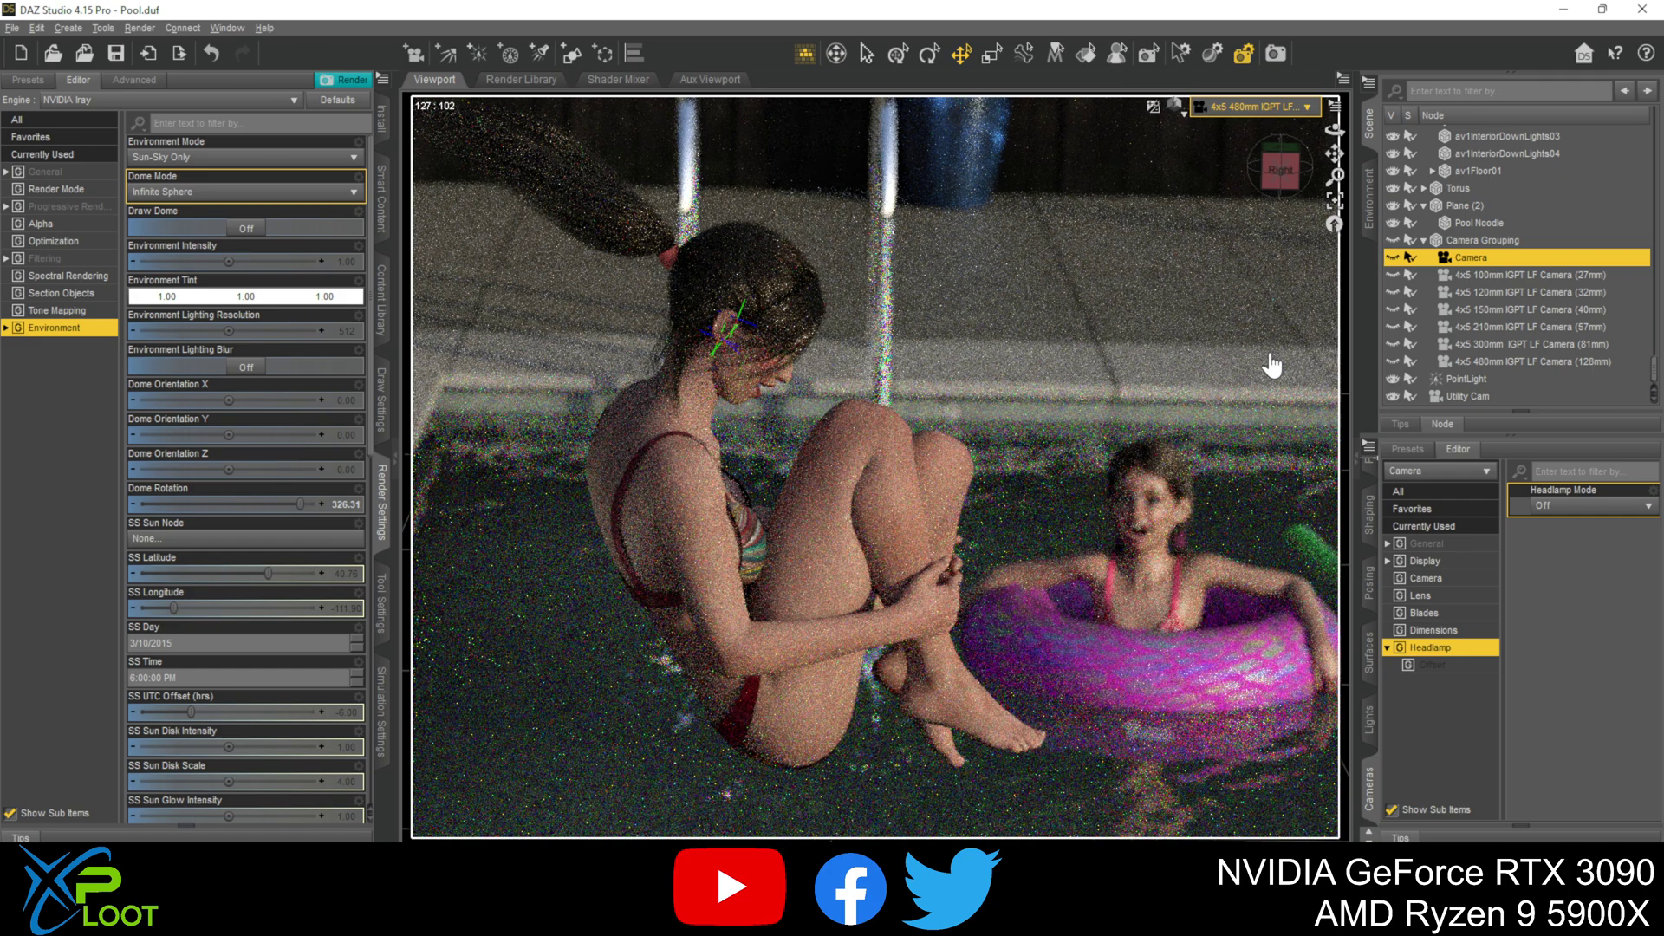
pyautogui.click(1270, 107)
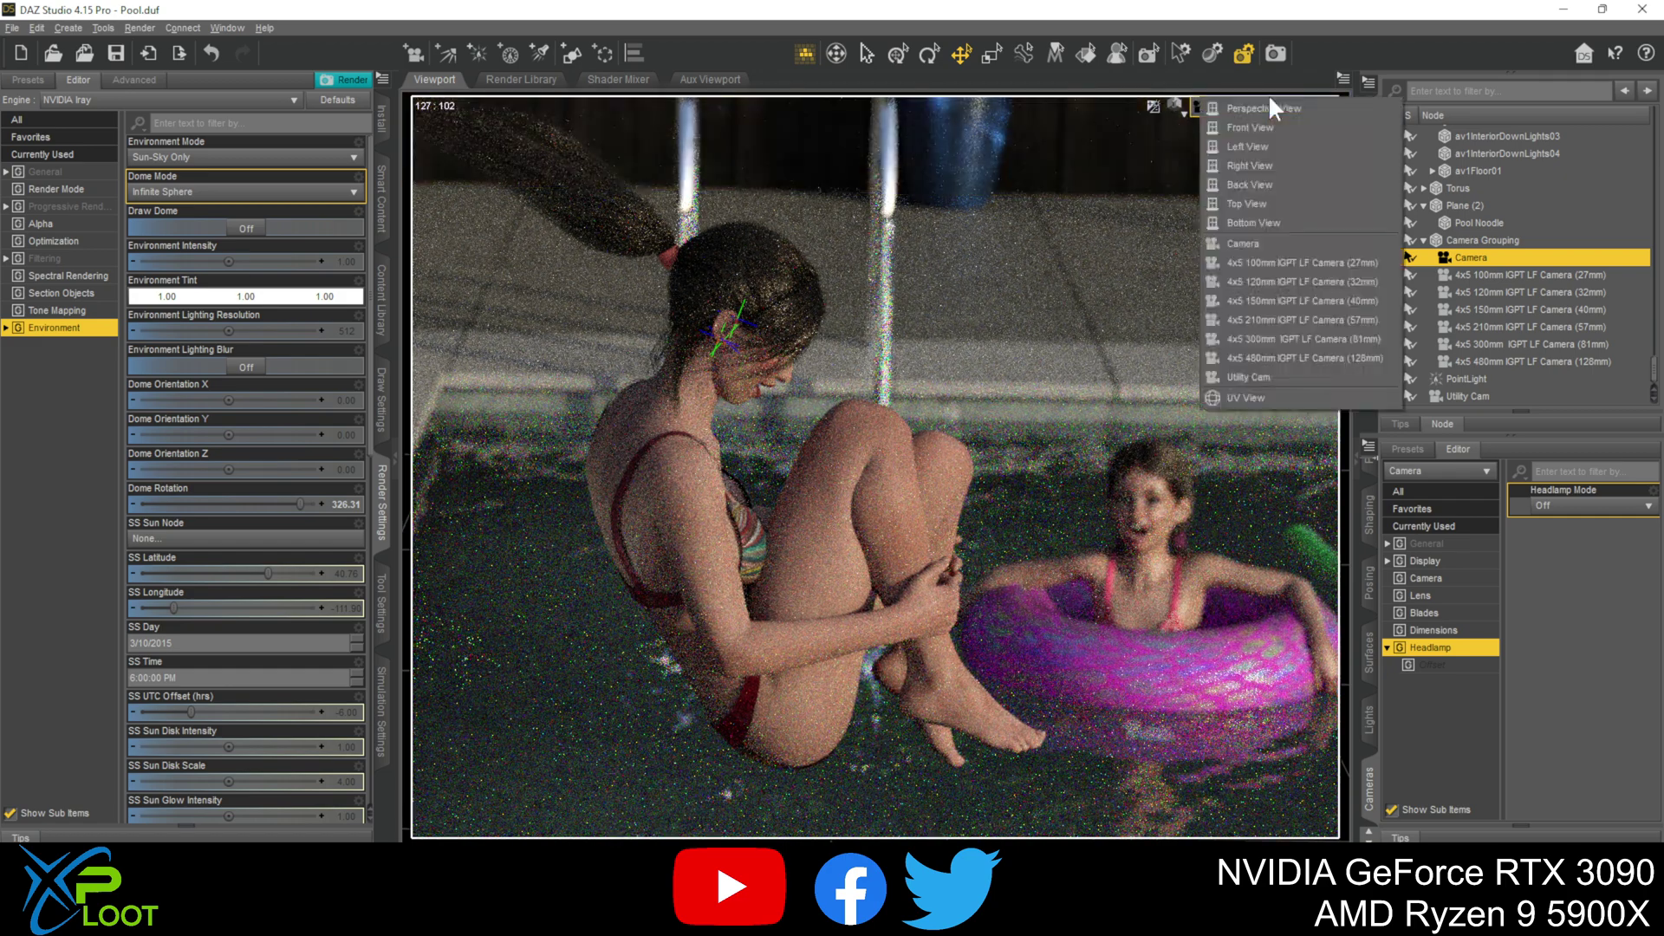
pyautogui.click(1271, 243)
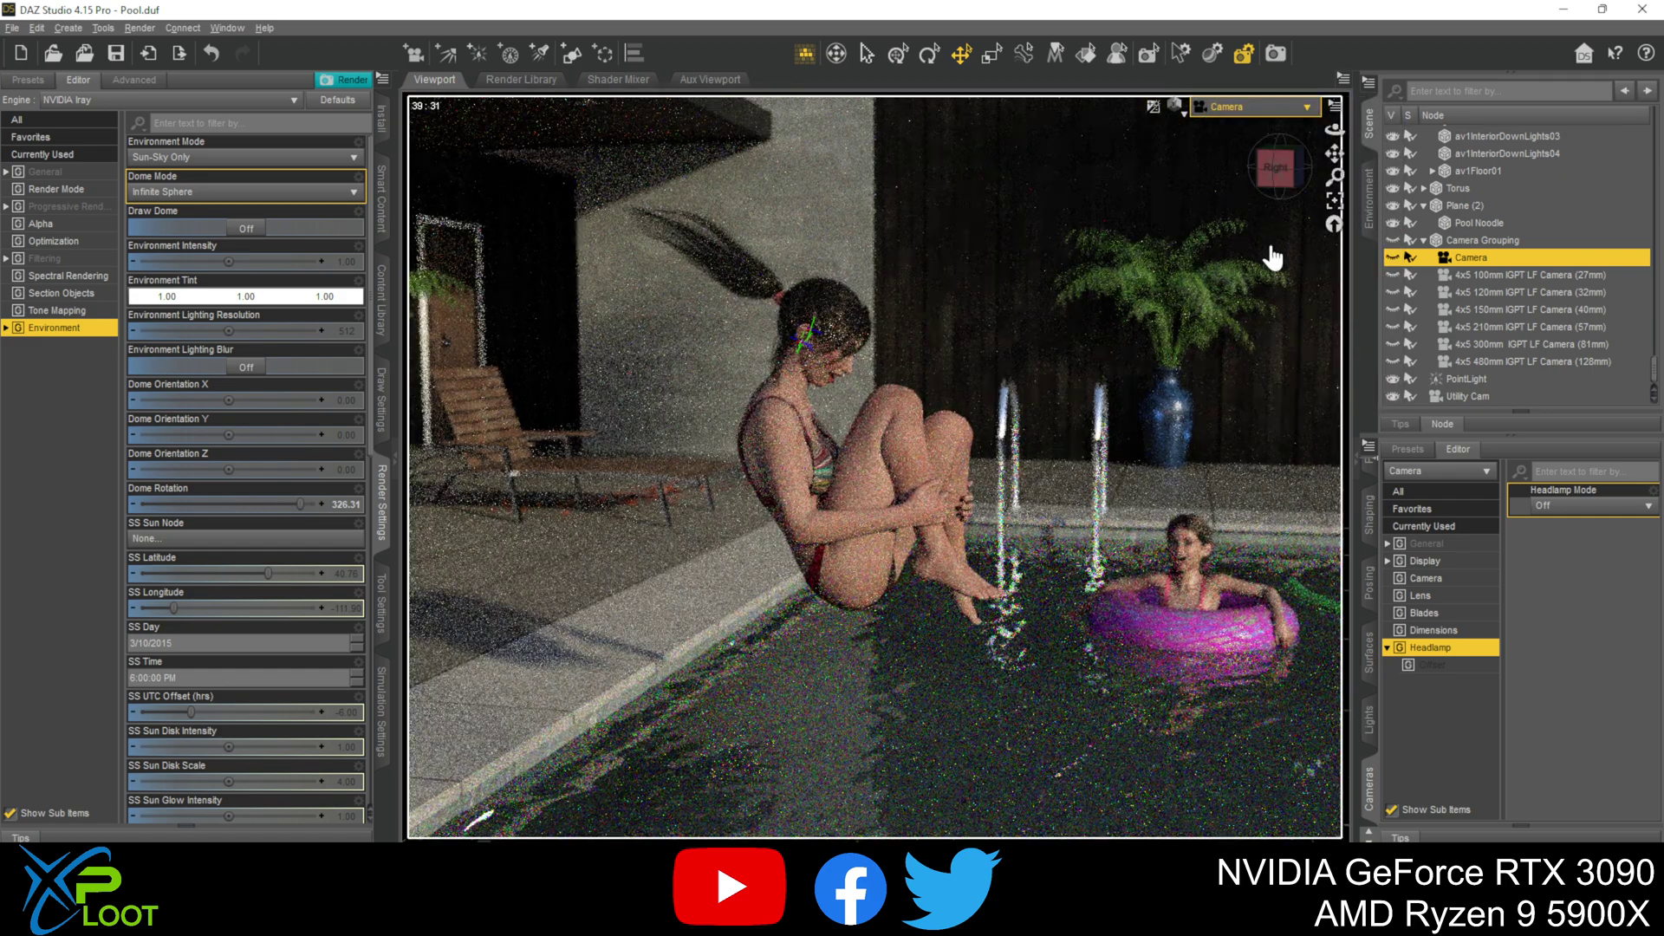